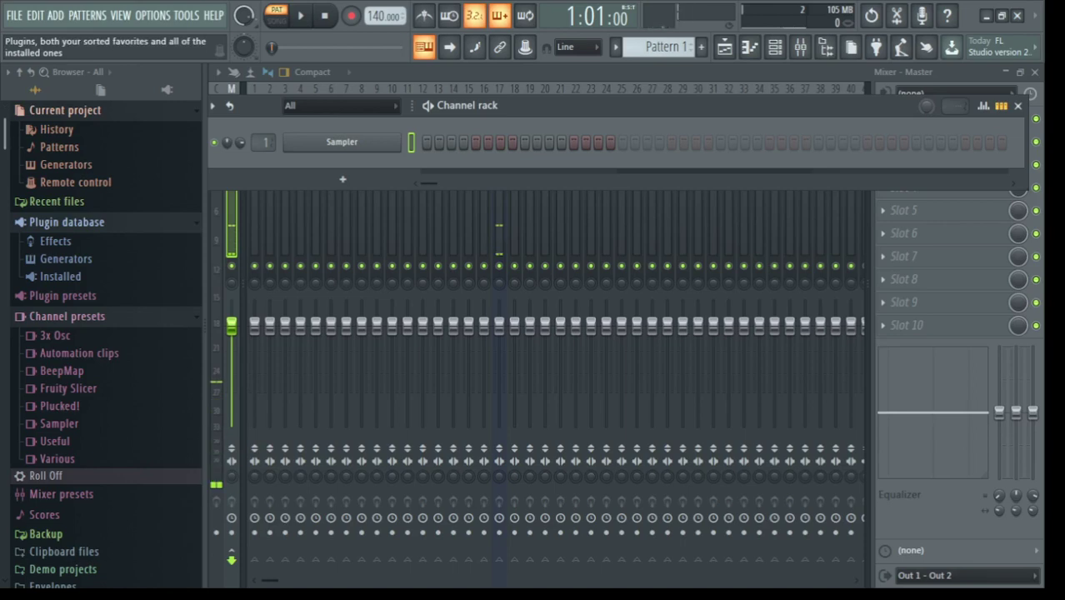
Step: Open the Kicks folder under Drums - One Shots in the Cymatics 9God Hip Hop Sample Pack within Third Party Packs
scroll(105, 333, down, 5)
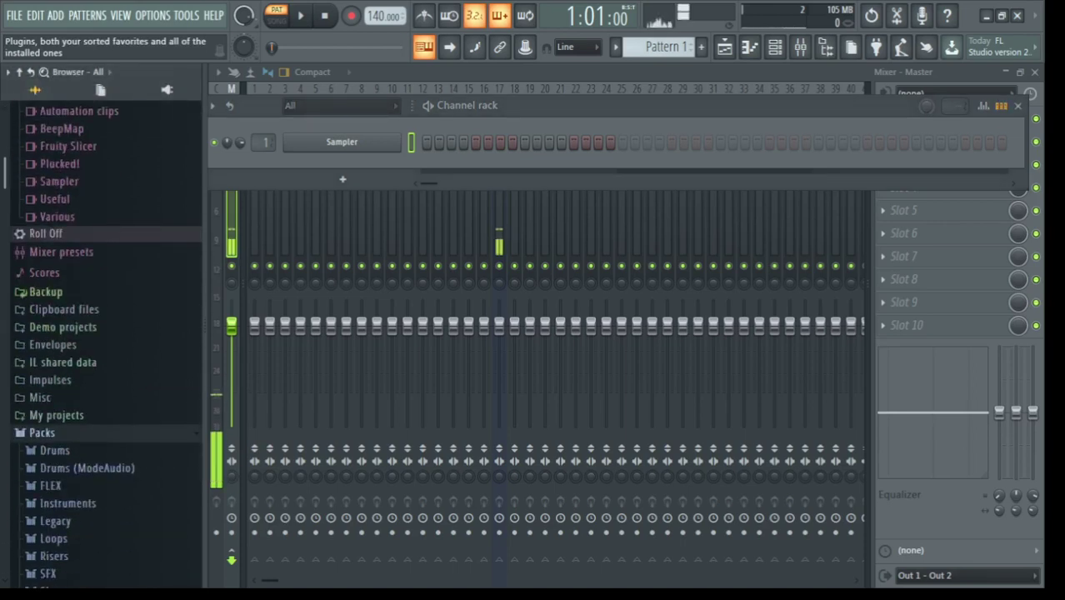
scroll(105, 333, down, 3)
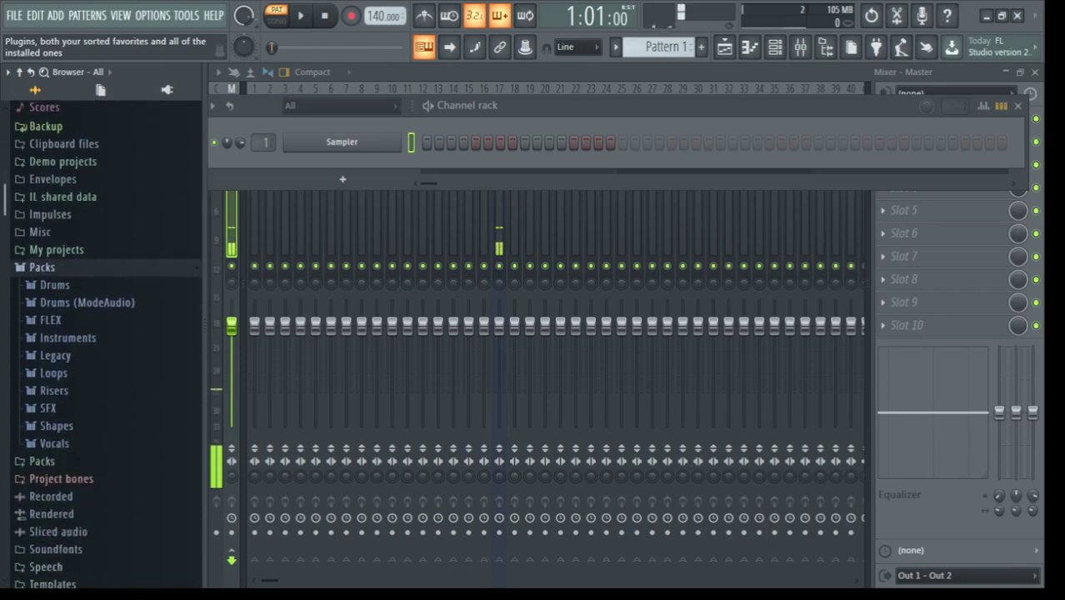
click(41, 267)
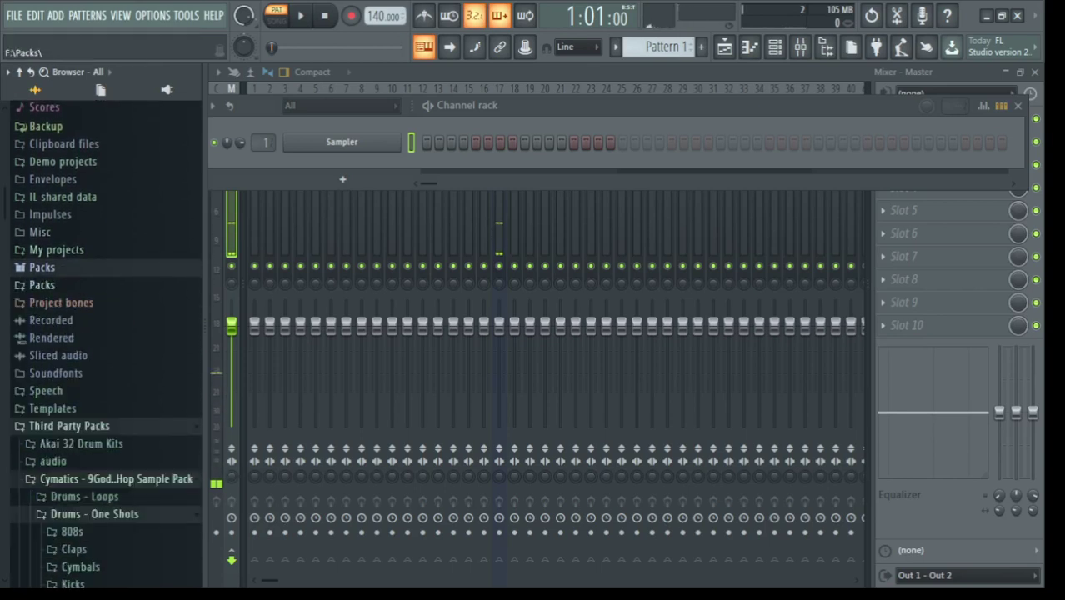
scroll(105, 334, up, 3)
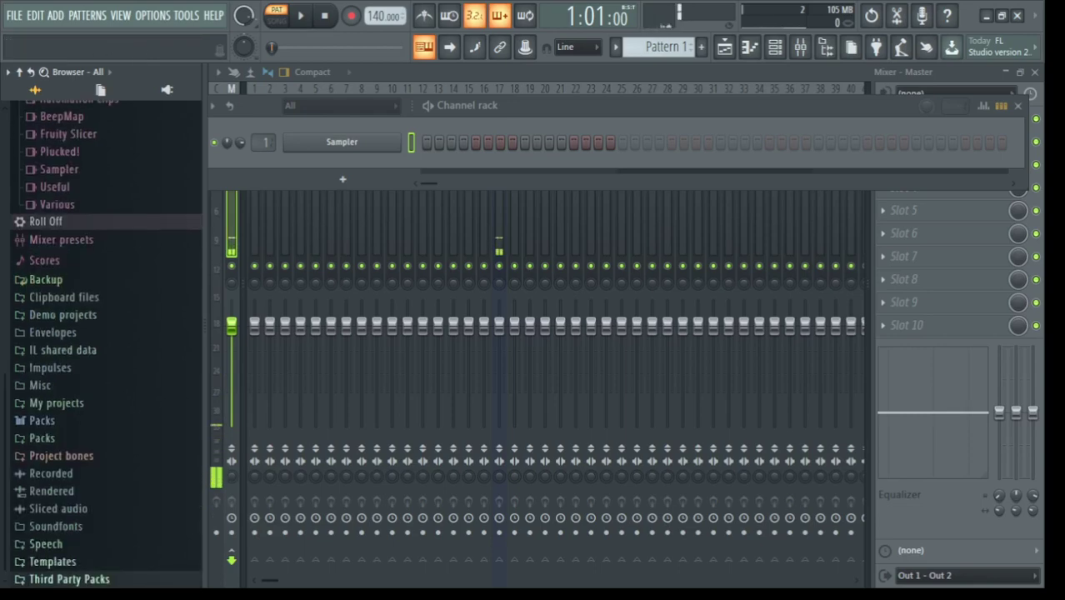
click(70, 578)
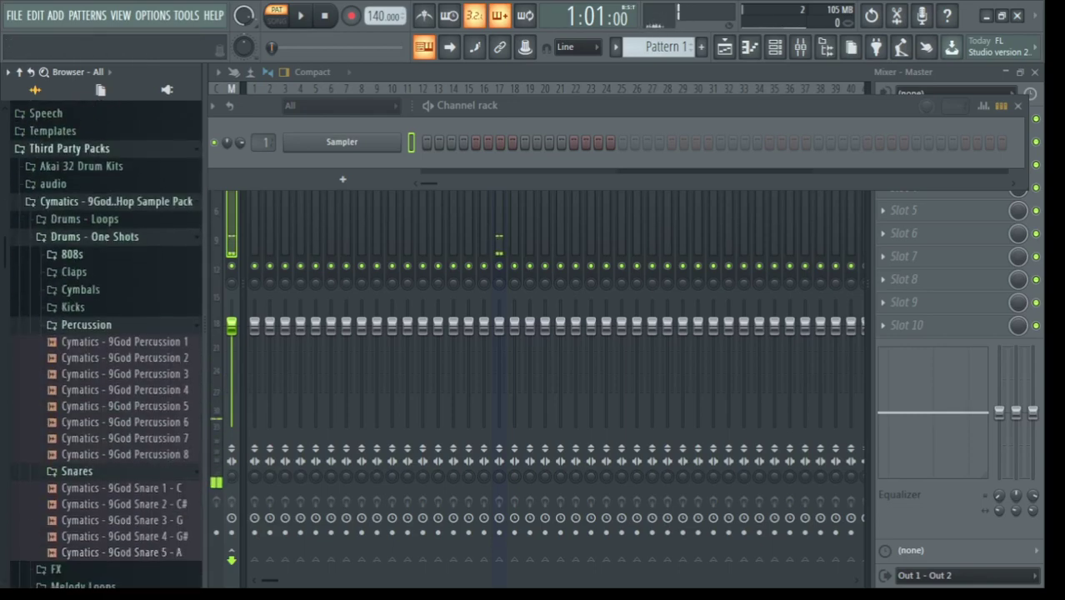
click(94, 236)
click(116, 202)
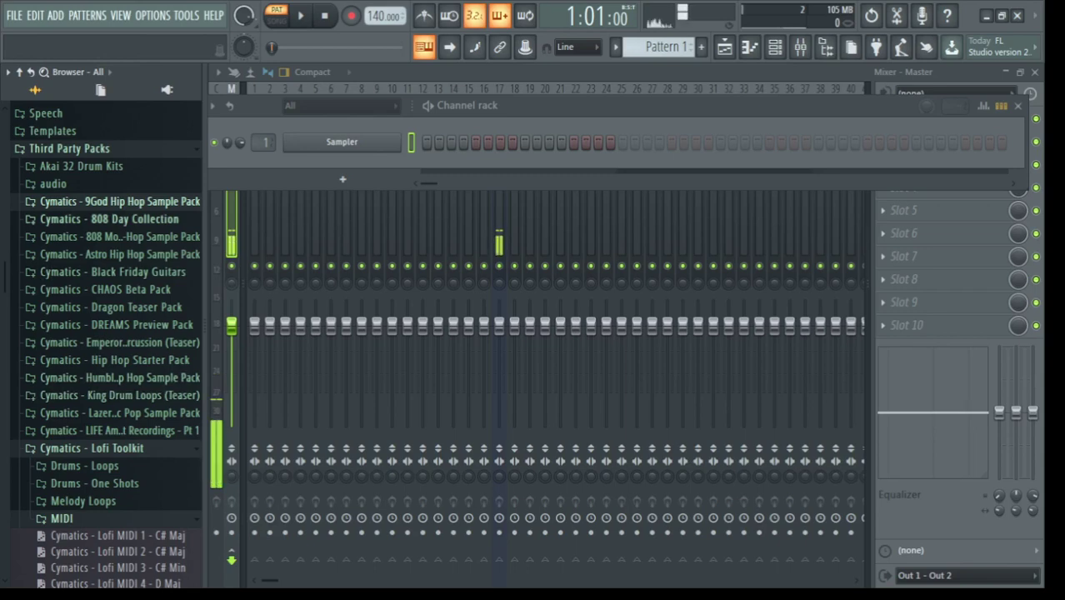
click(120, 201)
click(94, 236)
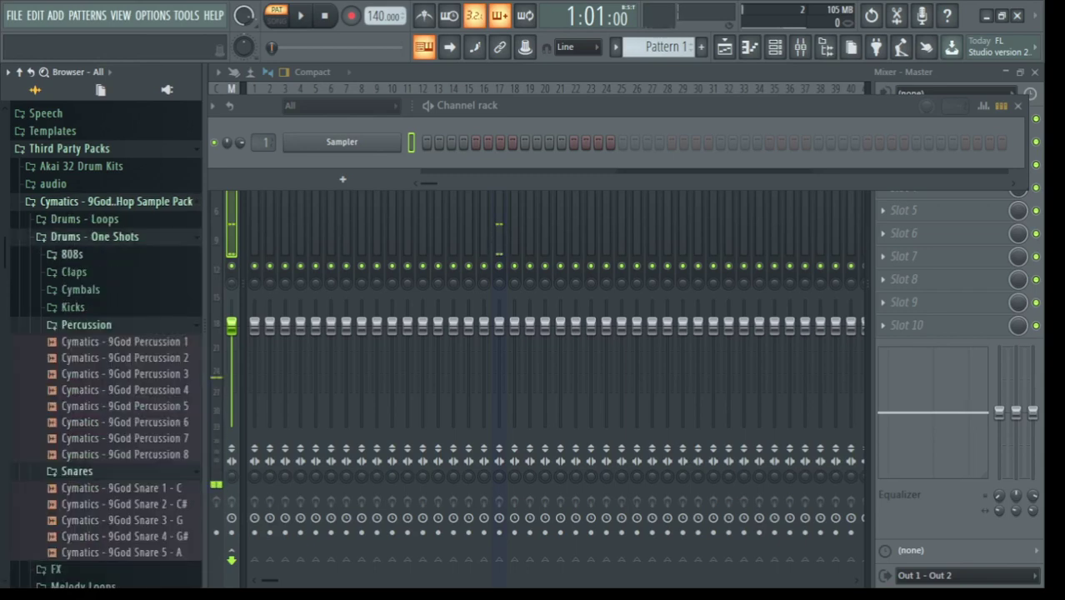
click(72, 307)
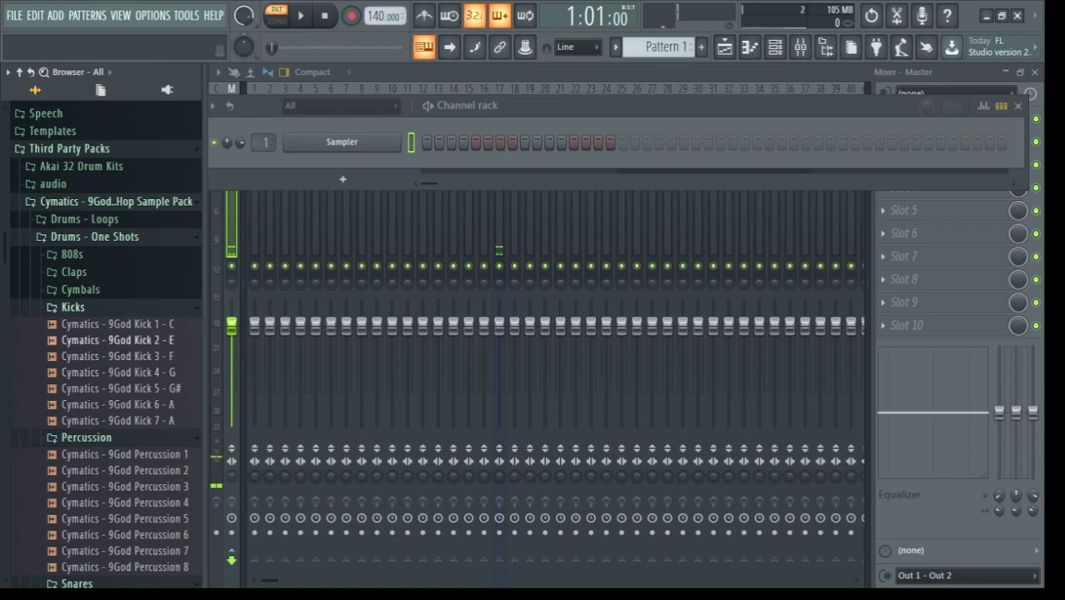
Step: Audition the Cymatics 9God kick samples from Kick 1 through Kick 7
click(117, 324)
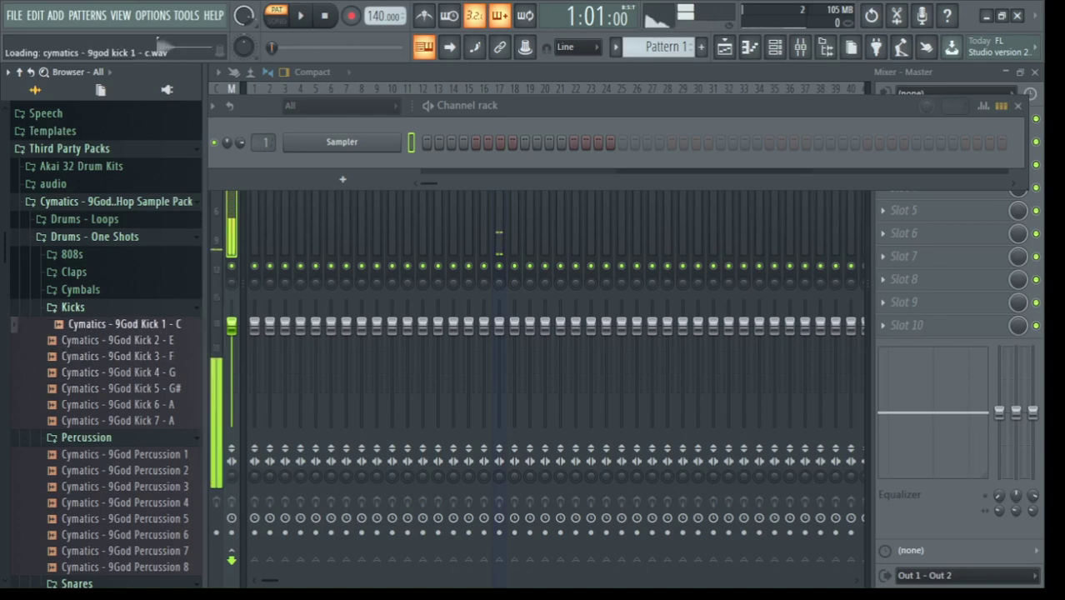
drag(117, 340, 123, 340)
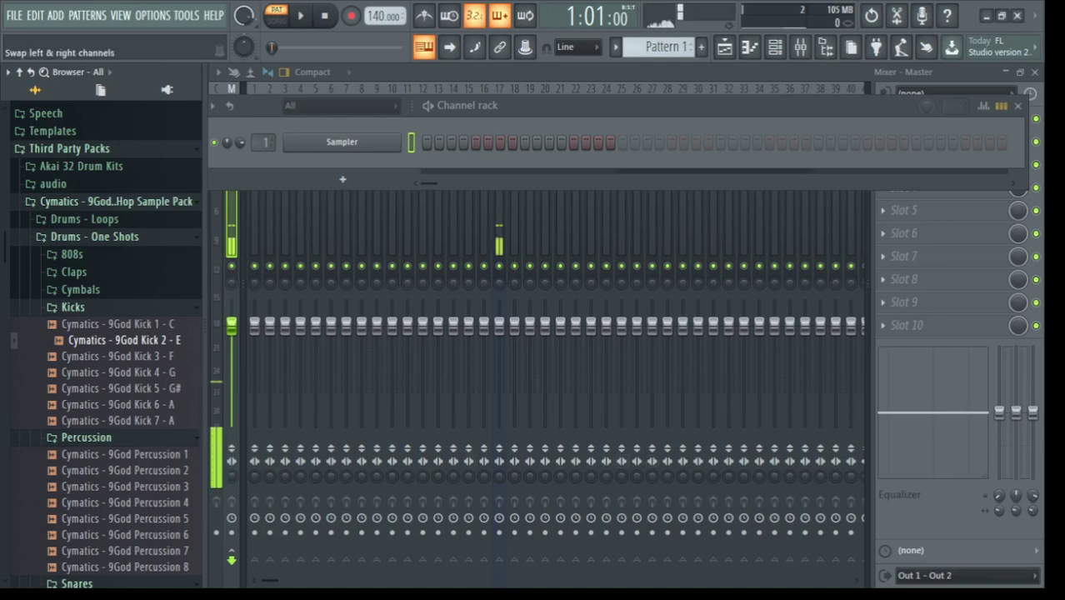
key(Down)
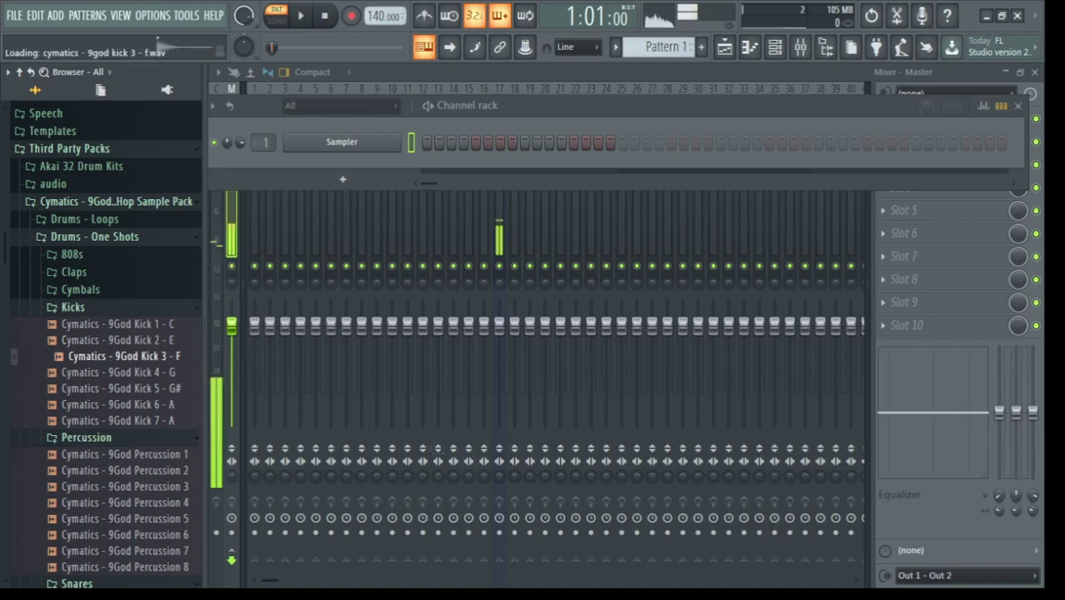
key(Down)
key(Up)
key(Down)
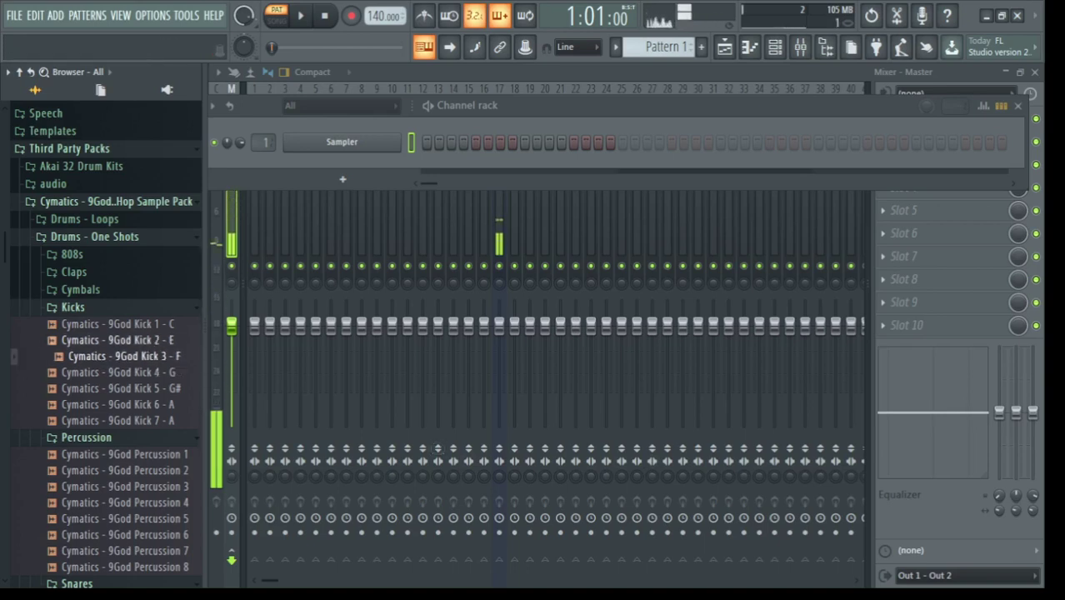
key(Down)
key(Down)
key(Down)
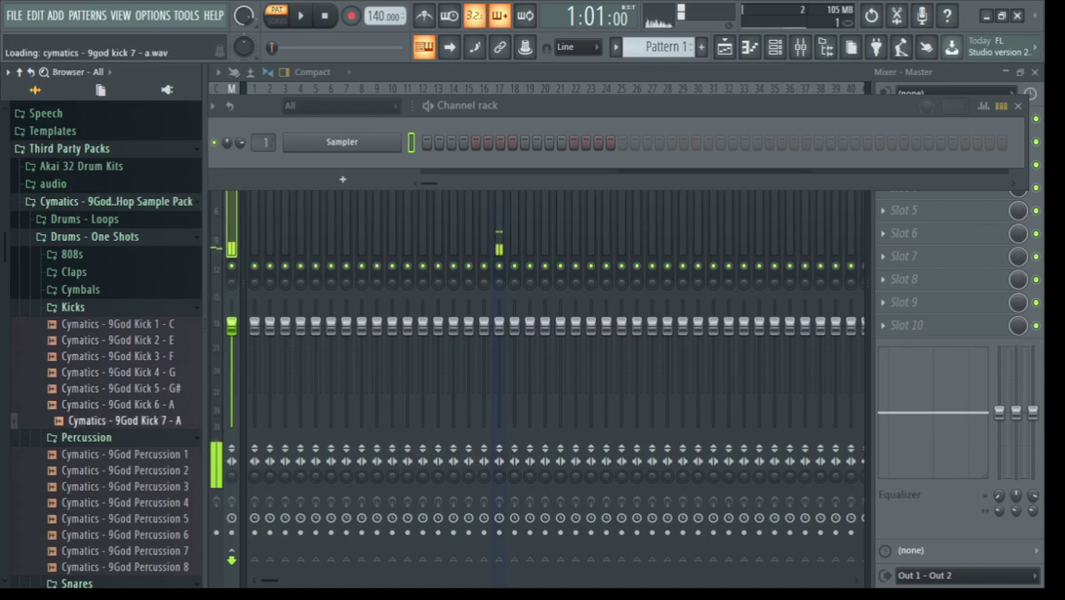
key(Up)
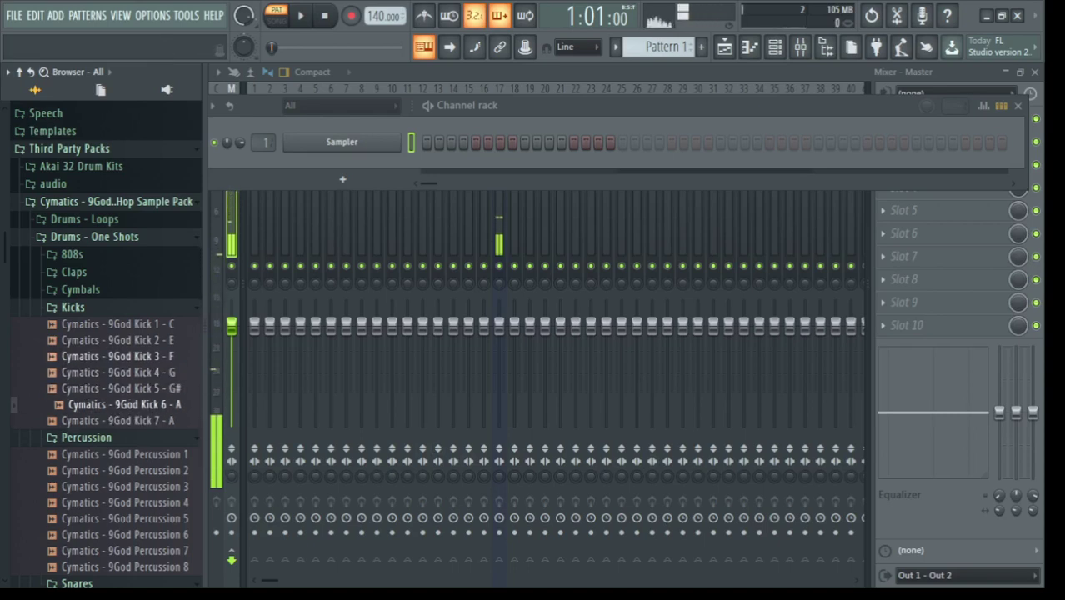
Step: Compare 9God Kick 2 with Kick 3 and add Cymatics - 9God Kick 3 - F as a new channel
click(120, 340)
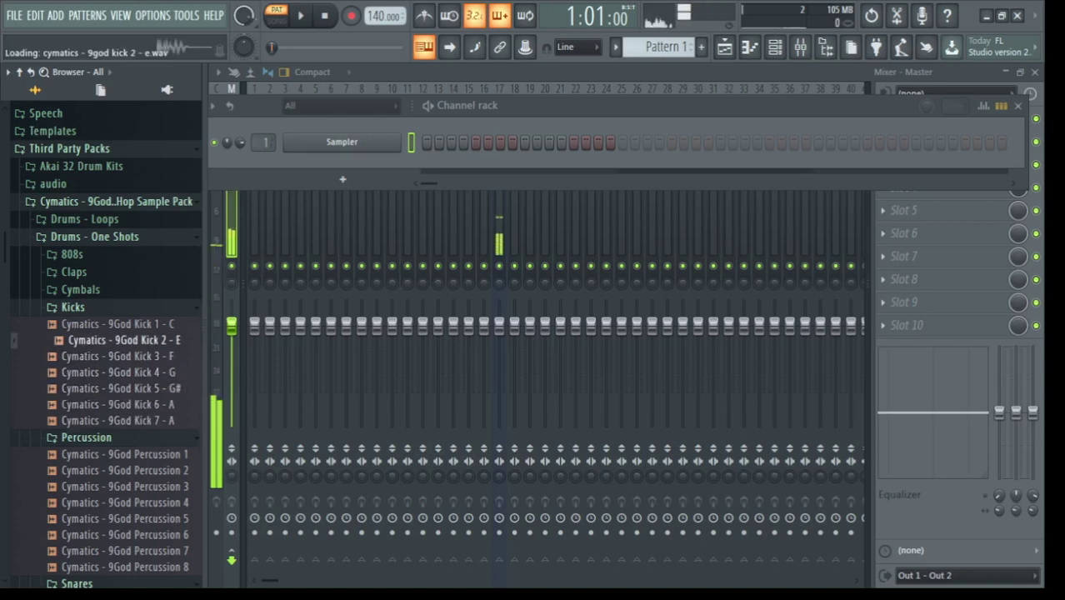
click(119, 356)
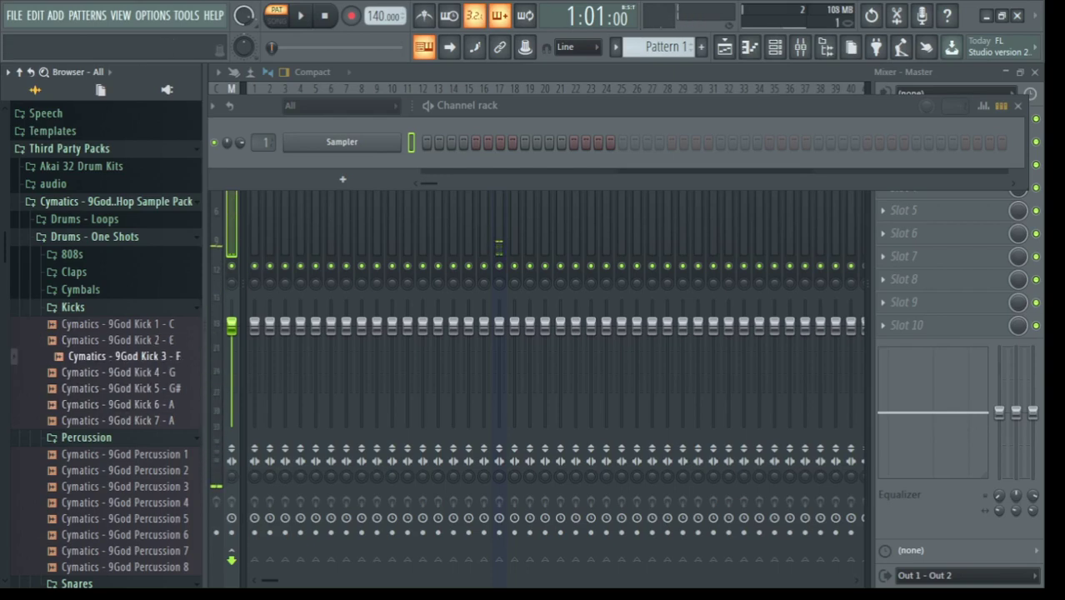
drag(119, 356, 341, 163)
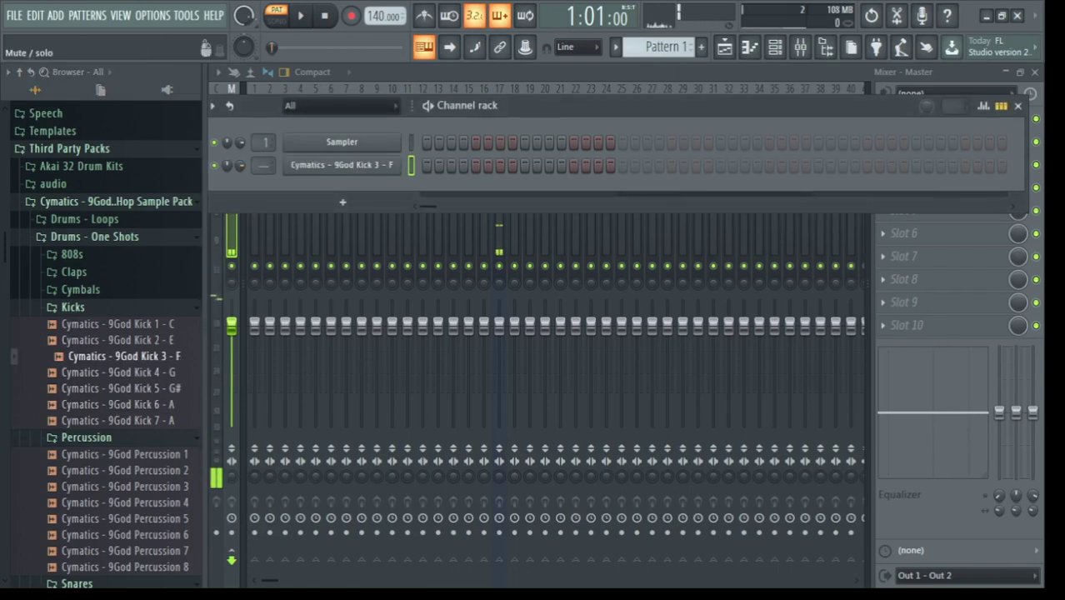
Step: Audition the 9God percussion samples and add Cymatics - 9God Percussion 2 as a new channel below the kick
scroll(117, 375, down, 3)
click(125, 370)
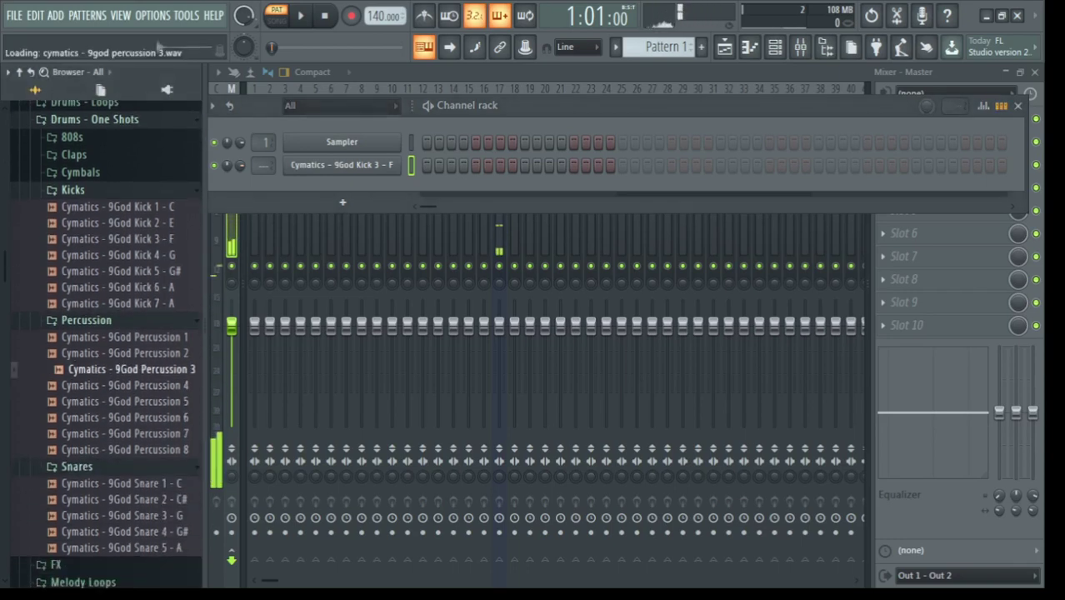
click(125, 353)
click(125, 337)
click(125, 353)
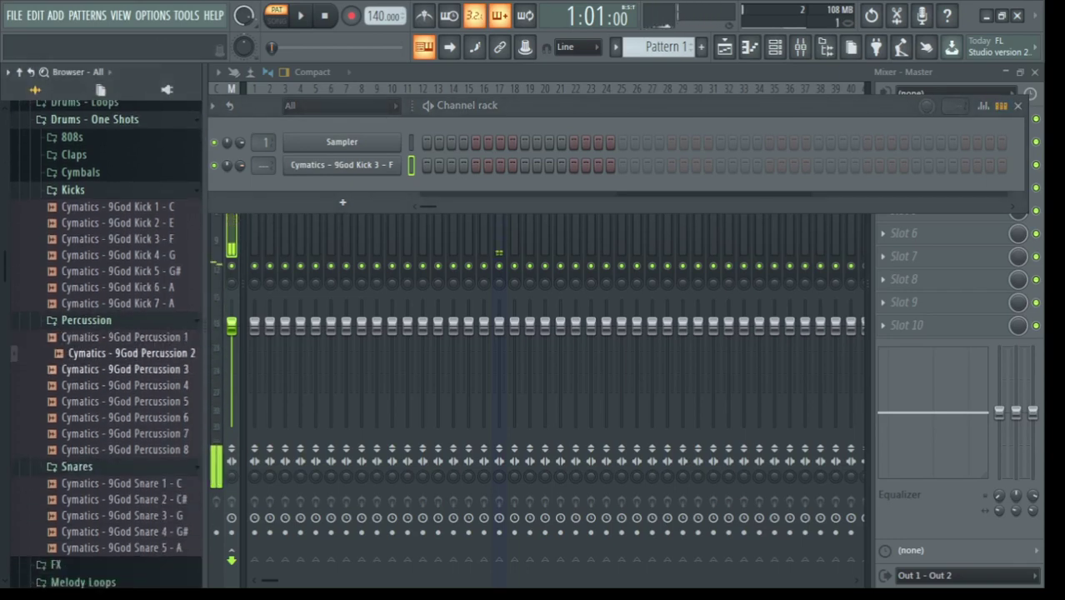
click(125, 369)
click(125, 385)
click(125, 401)
click(125, 418)
click(125, 433)
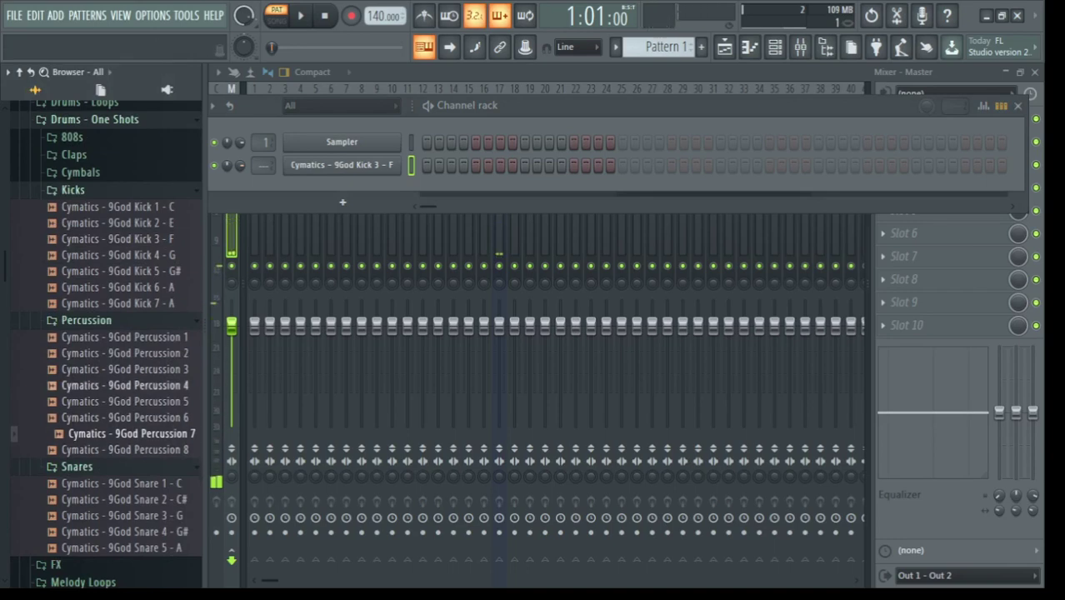
click(125, 353)
drag(125, 352, 342, 187)
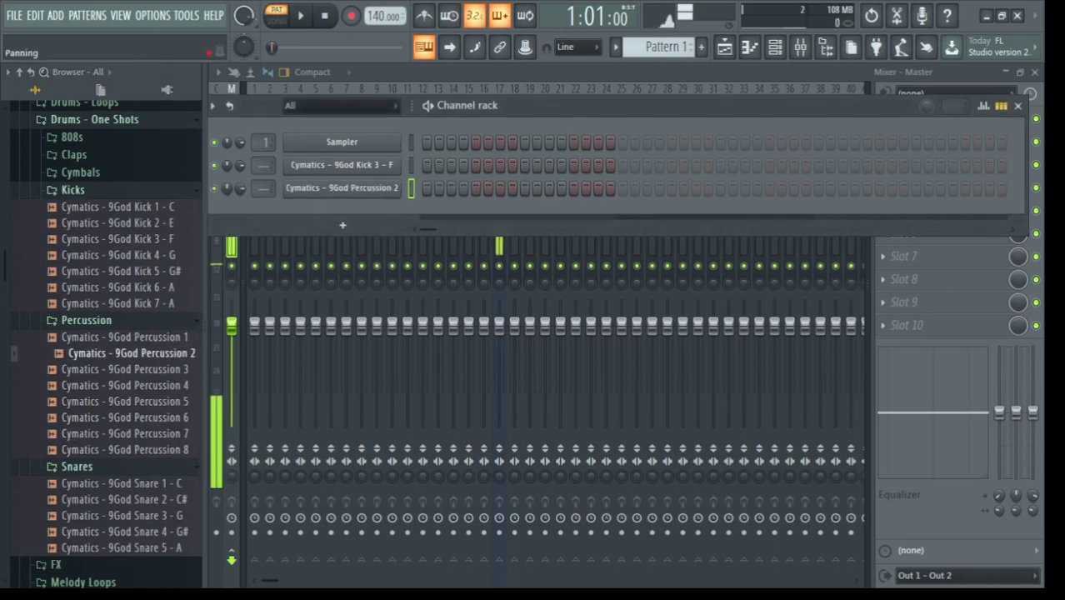
Step: Add Cymatics - 9God Snare 5 - A as a new channel and replace its sample with 9God Snare 1 - C
scroll(125, 417, down, 3)
click(125, 414)
click(125, 430)
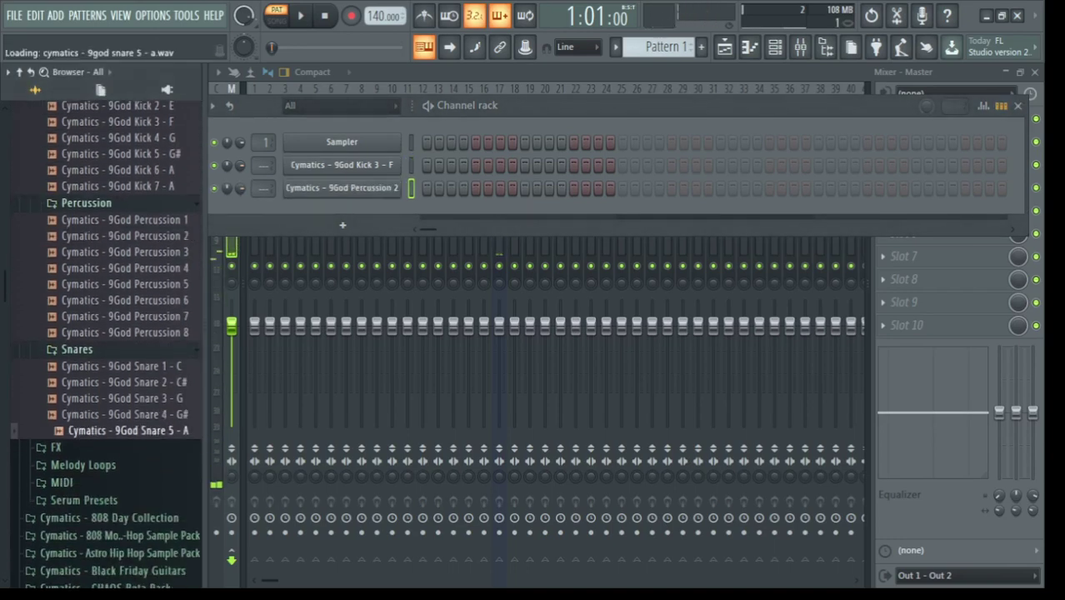
drag(125, 430, 342, 208)
click(125, 366)
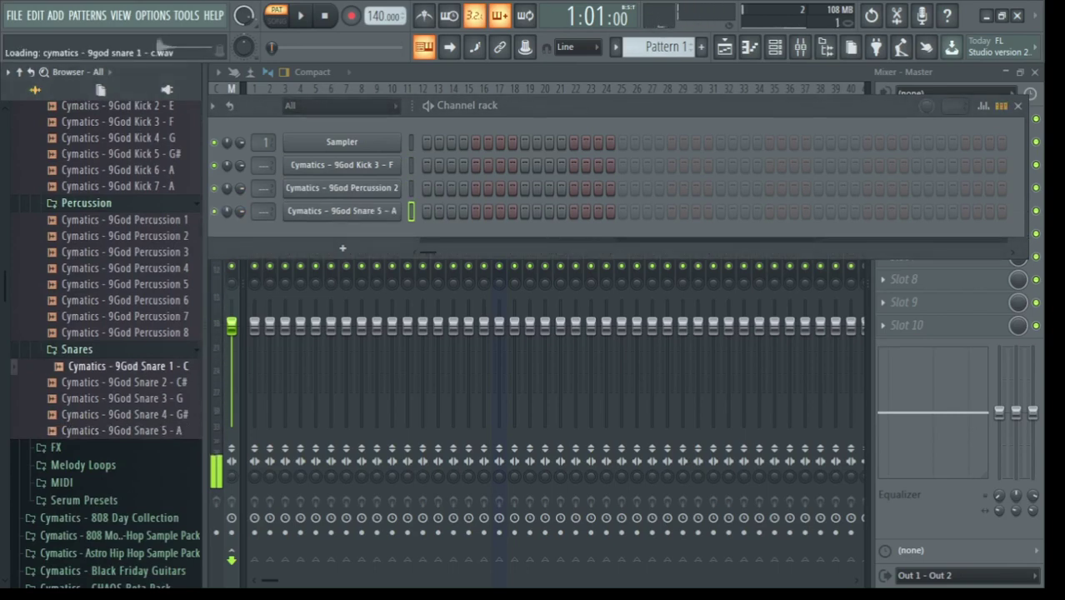
drag(125, 366, 342, 211)
Step: Open the Closed Hihat folder under Cymbals and add Cymatics - 9God Closed Hihat 2 as a new channel below the snare
scroll(106, 333, down, 2)
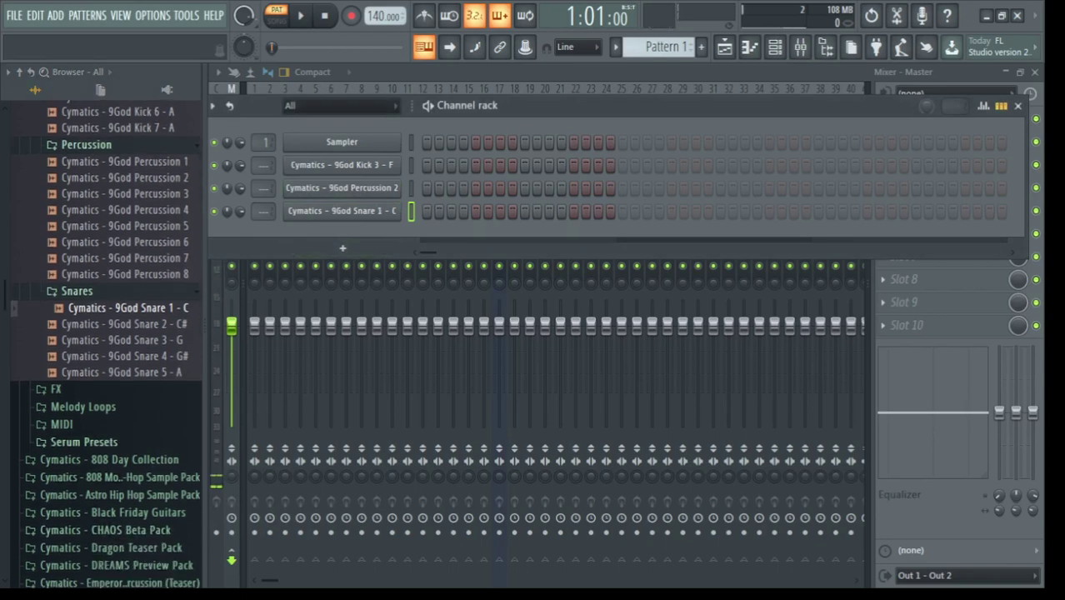
scroll(107, 334, up, 5)
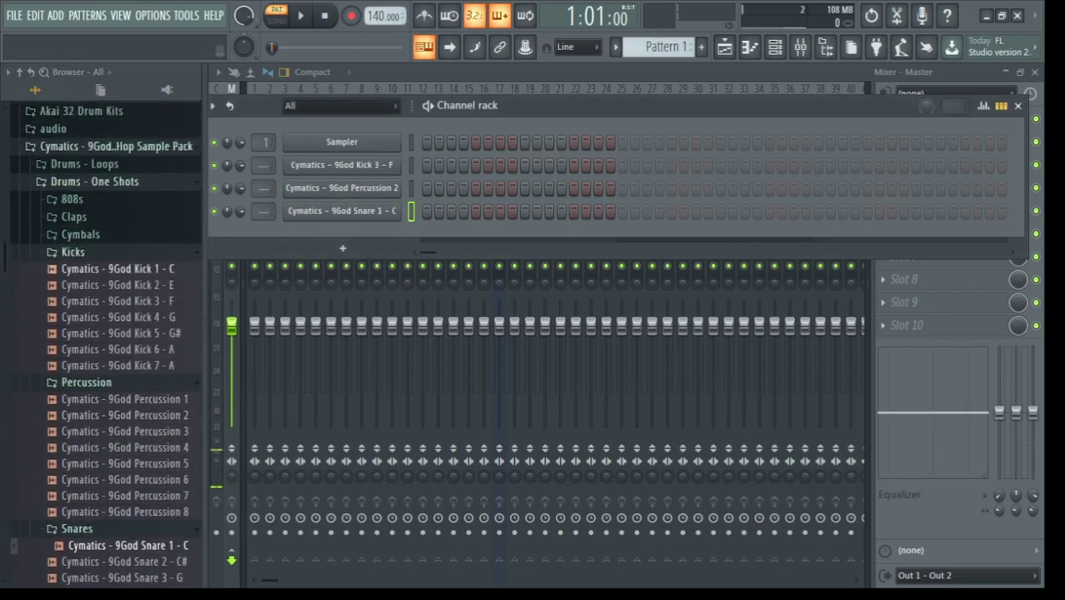
click(74, 216)
click(73, 217)
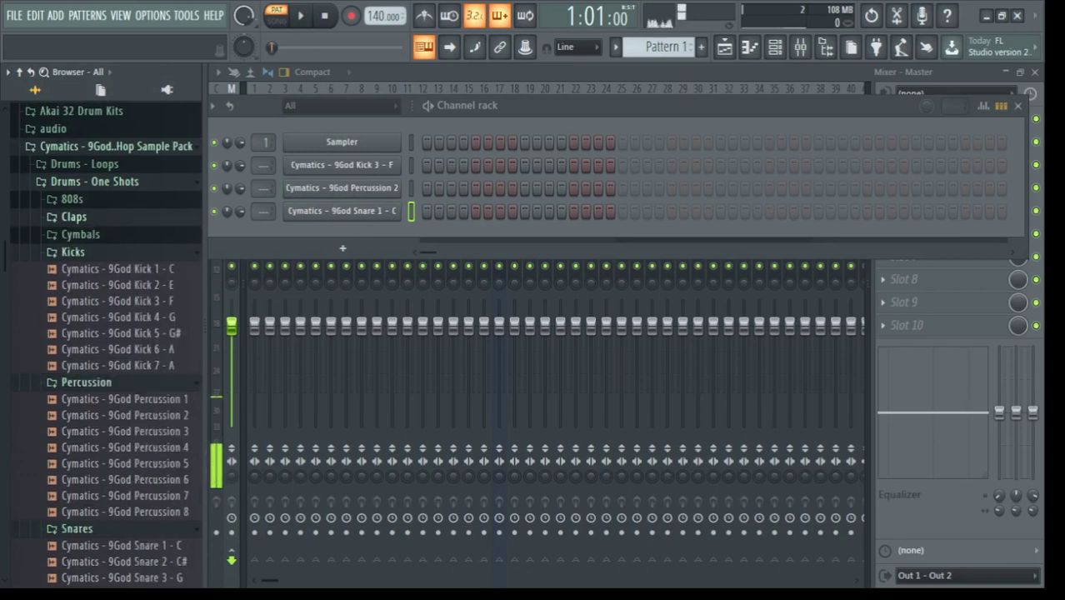
click(80, 234)
click(99, 287)
click(99, 286)
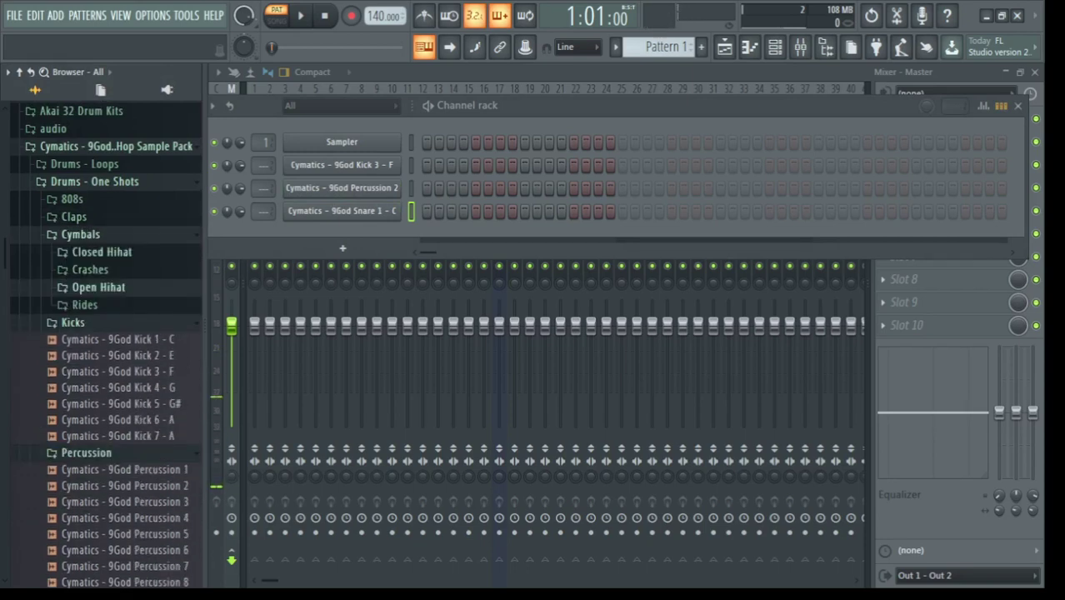
click(102, 252)
click(138, 268)
click(139, 284)
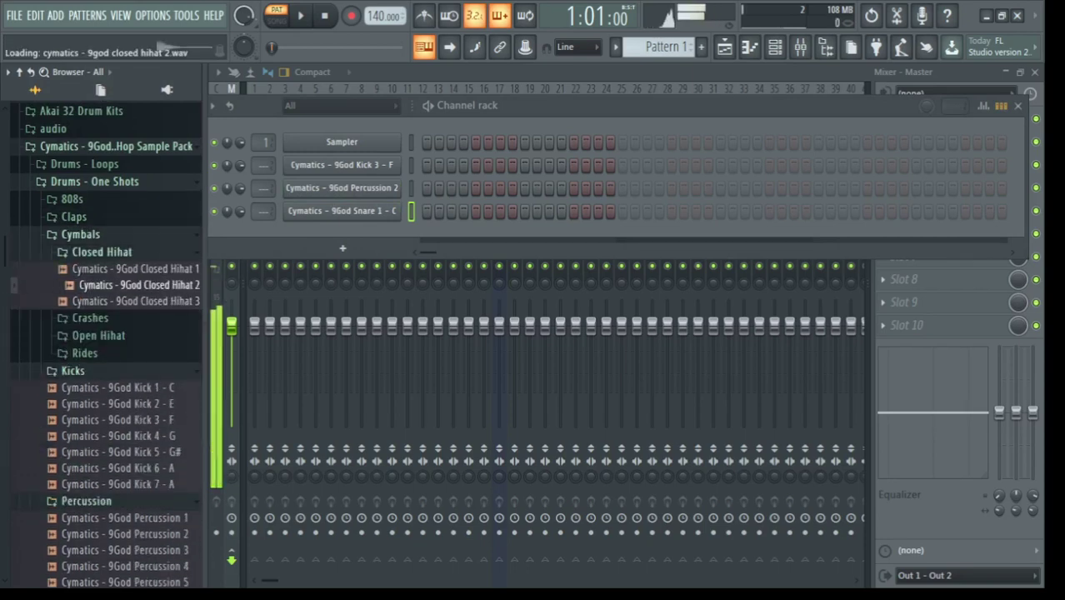
drag(139, 284, 342, 234)
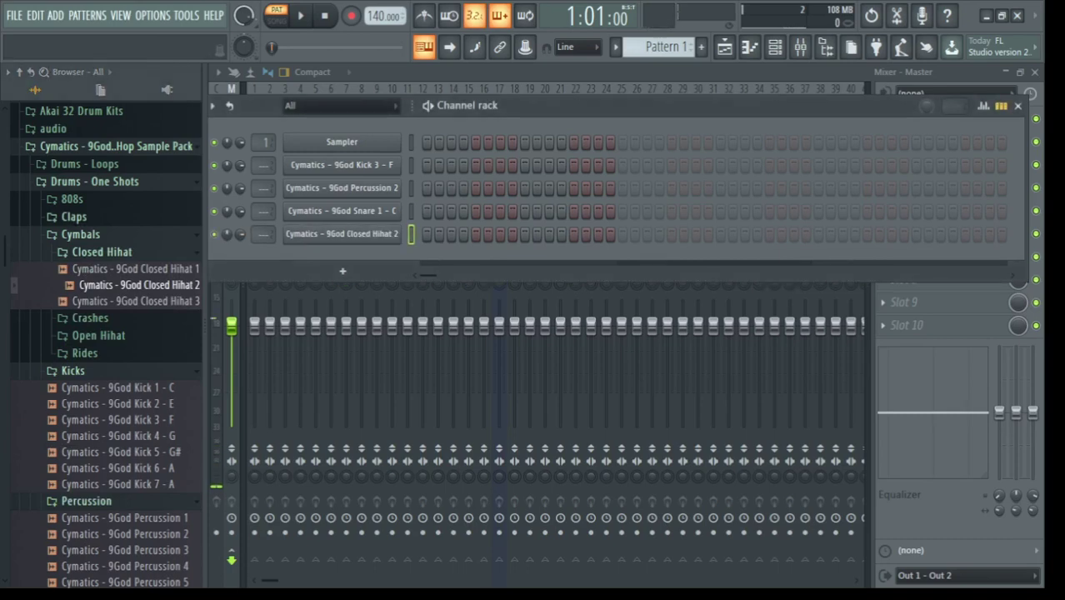
Step: Audition the samples in the 808s folder and add Cymatics - 9God 808 7 - A as a new channel below the hi-hat
click(72, 199)
click(120, 264)
click(120, 247)
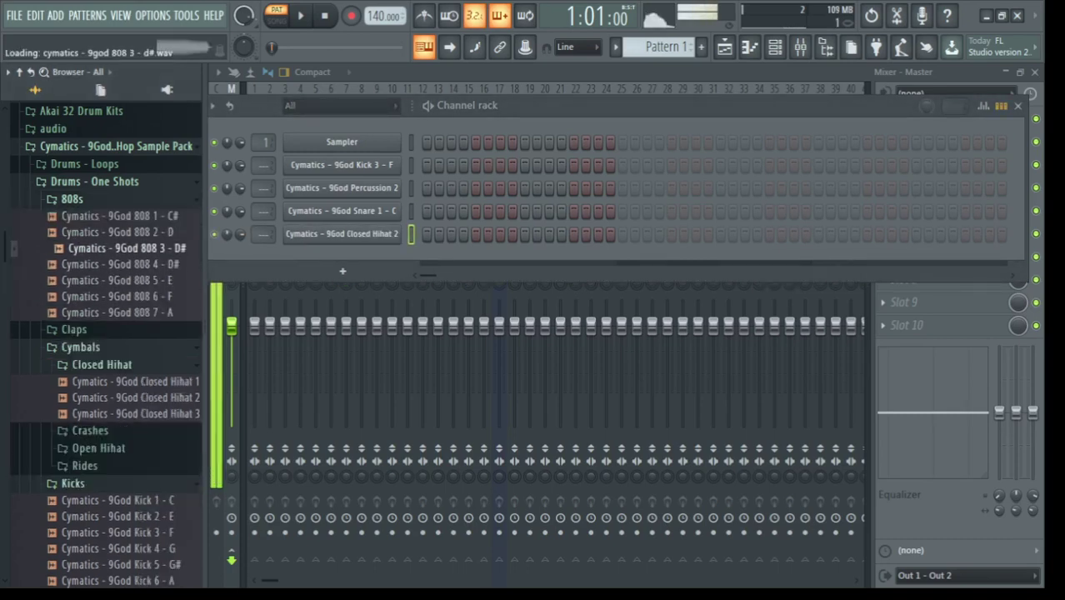
click(117, 232)
click(120, 264)
click(117, 280)
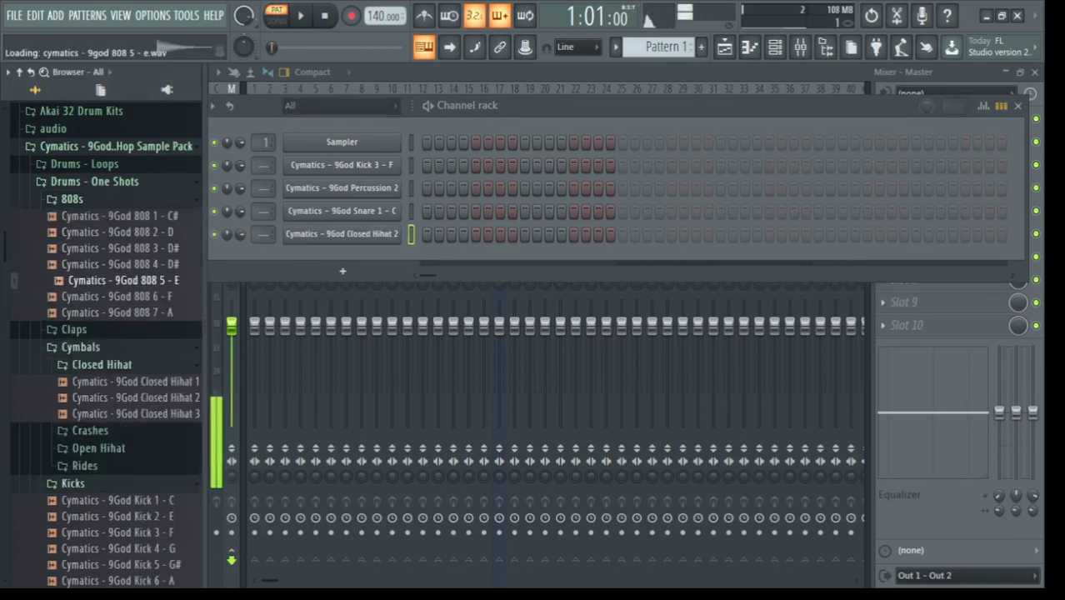
click(123, 297)
click(120, 313)
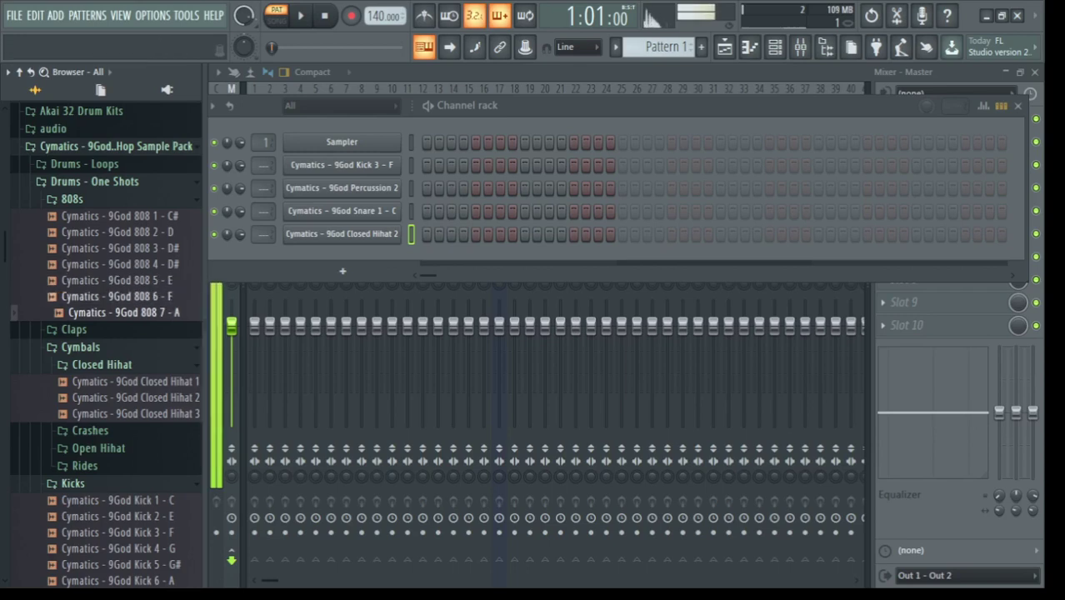
click(123, 313)
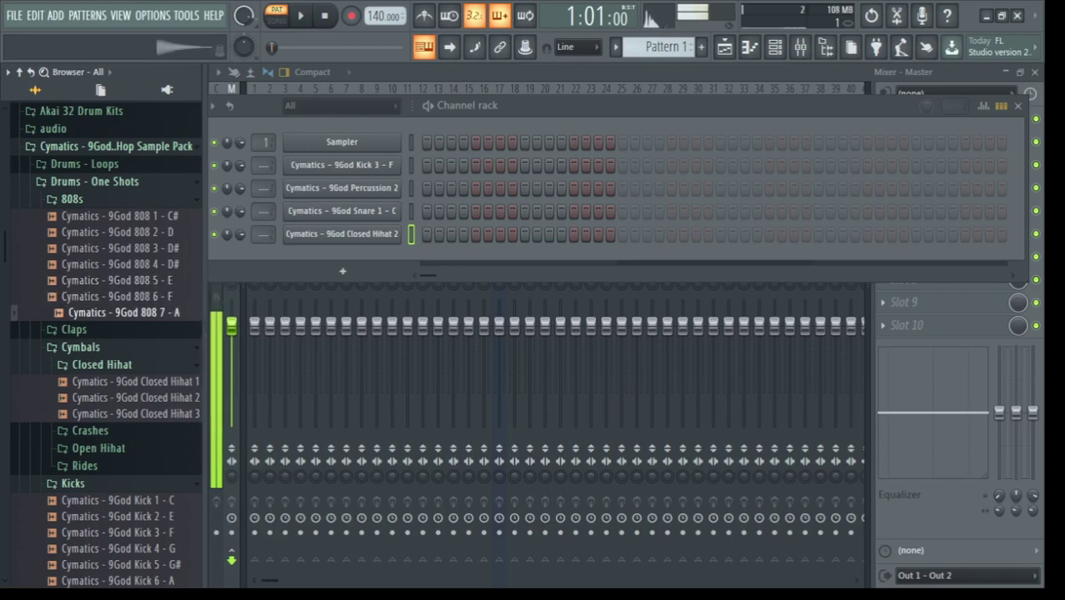
drag(123, 313, 342, 250)
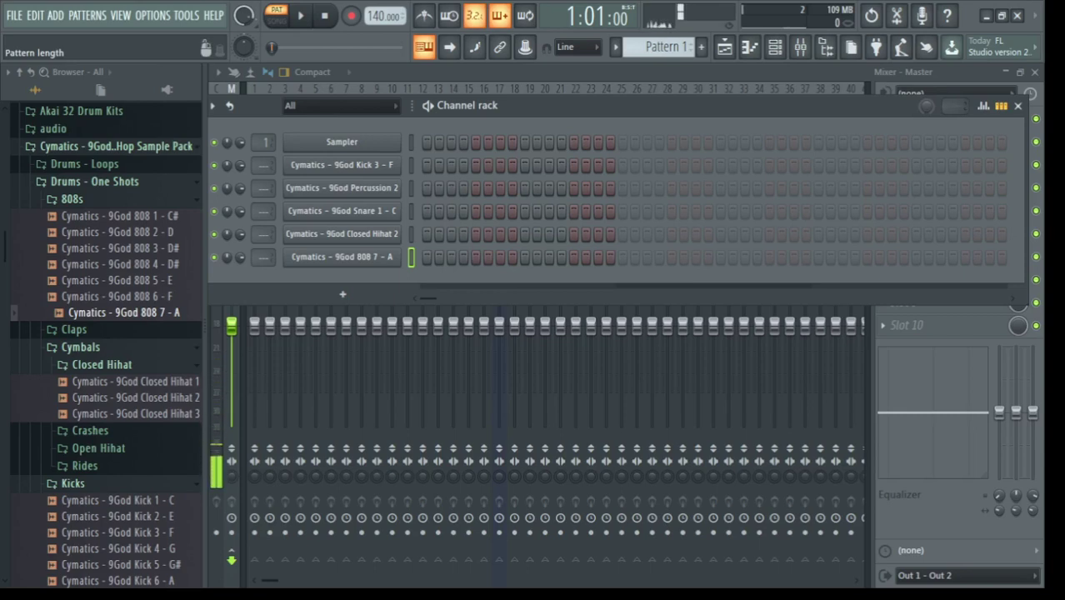
Step: Set the pattern length in the channel rack to 256 steps
drag(955, 106, 954, 33)
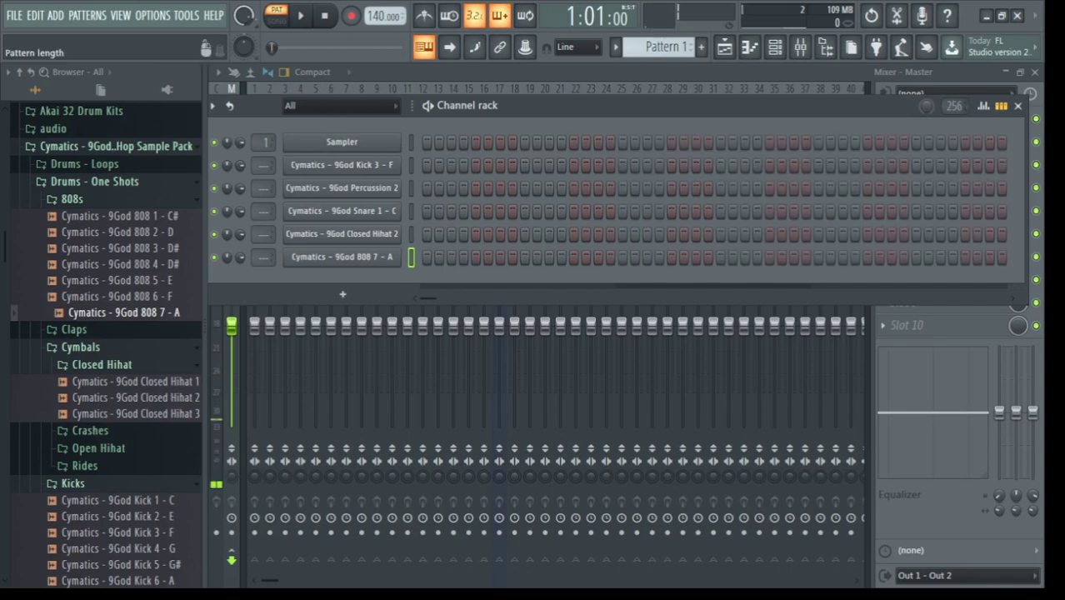
Step: Set the pattern length to 128 steps and the project tempo to 110 BPM
drag(955, 106, 955, 125)
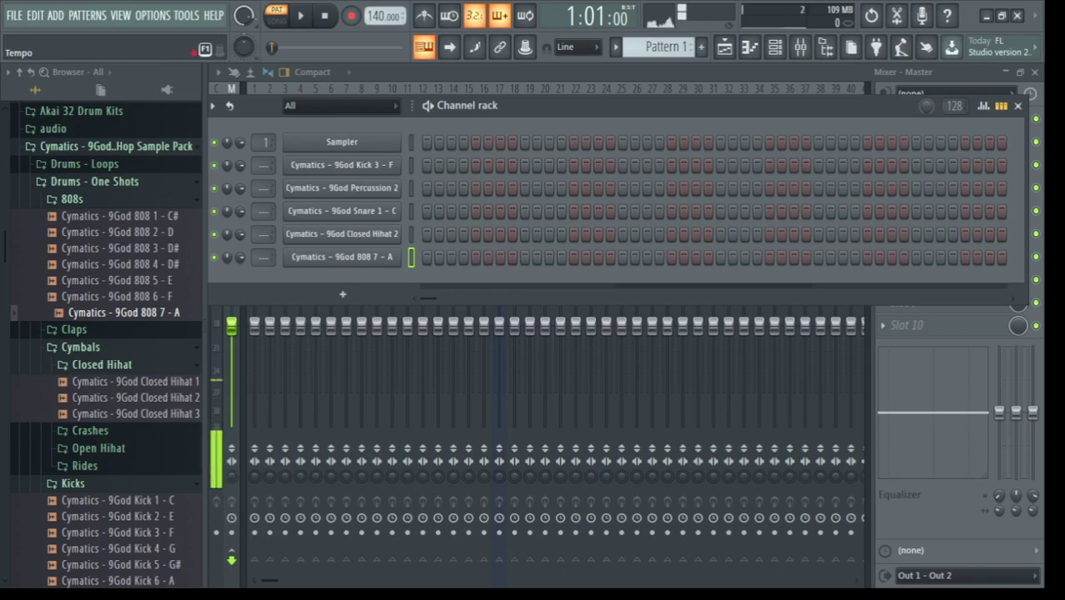
drag(384, 15, 384, 67)
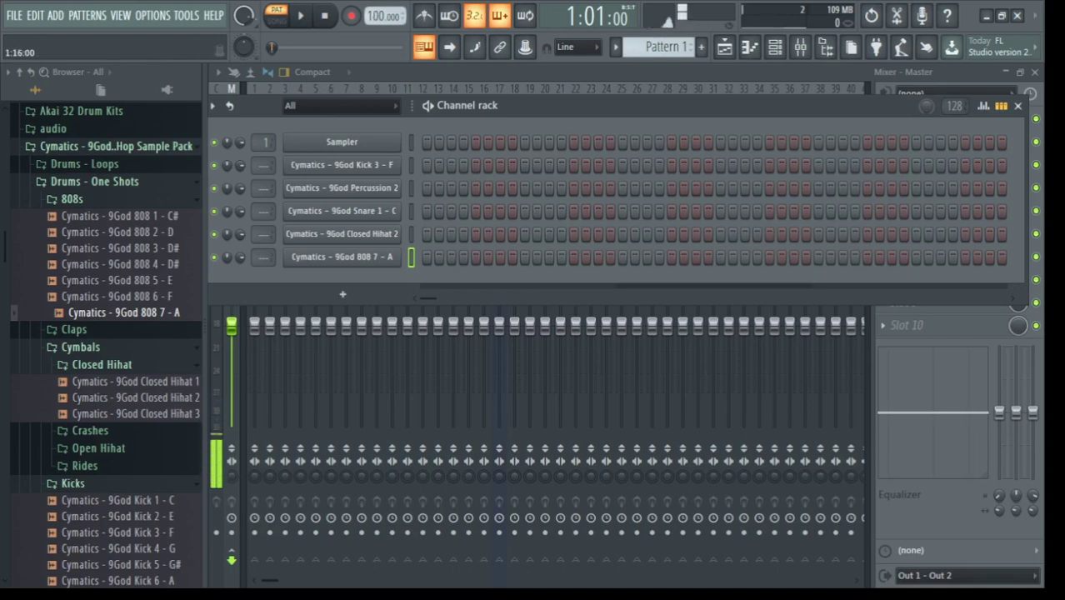
mouse_move(383, 15)
mouse_down()
mouse_move(383, 5)
mouse_move(384, 13)
mouse_up()
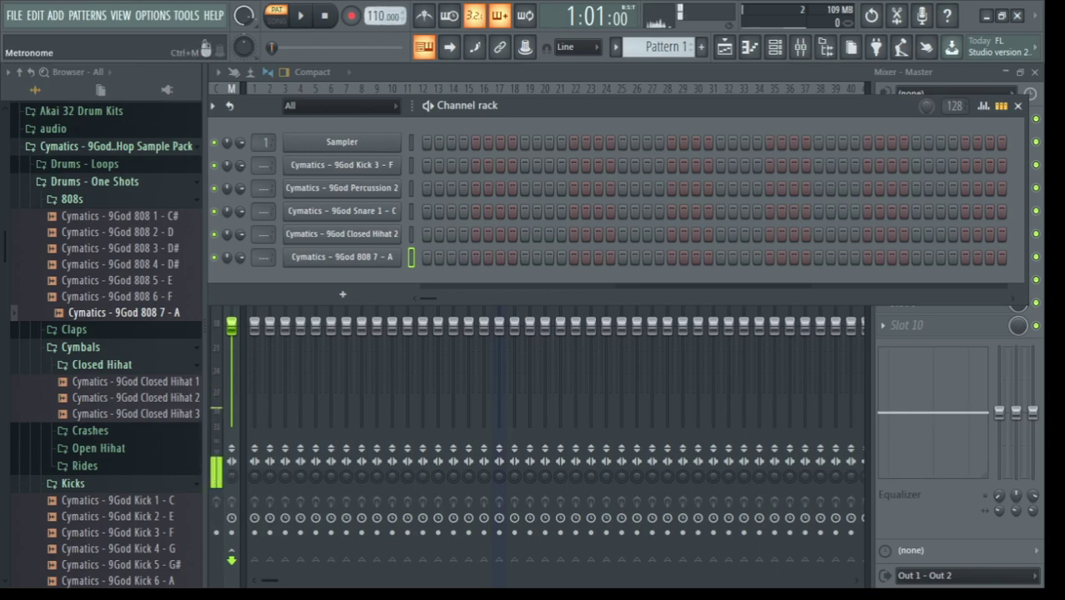
Step: Turn on the metronome to hear the tempo and place a Kick 3 hit on step 1
click(425, 15)
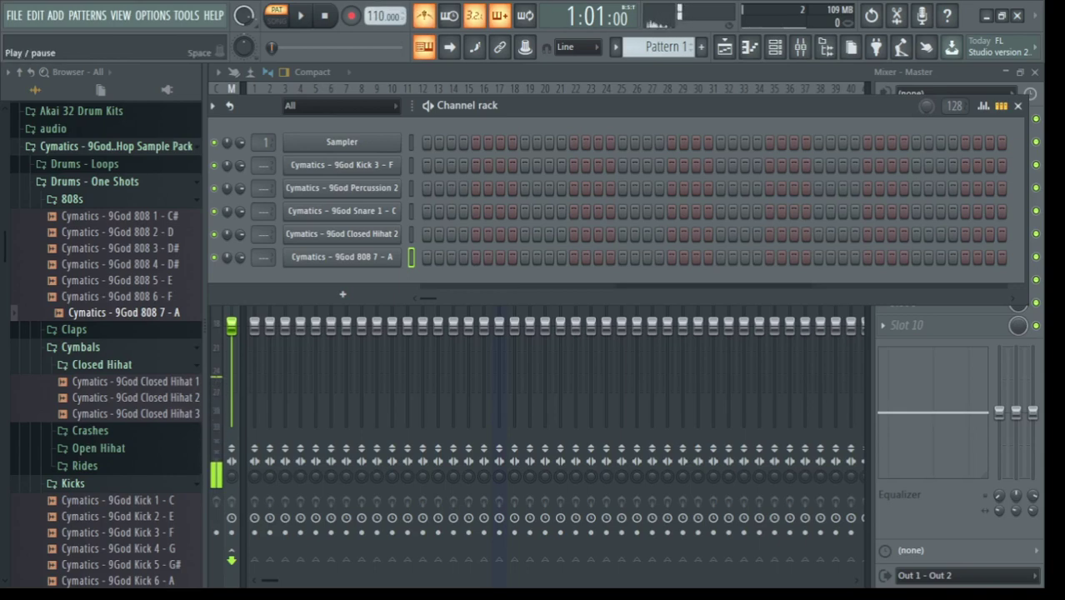
click(301, 15)
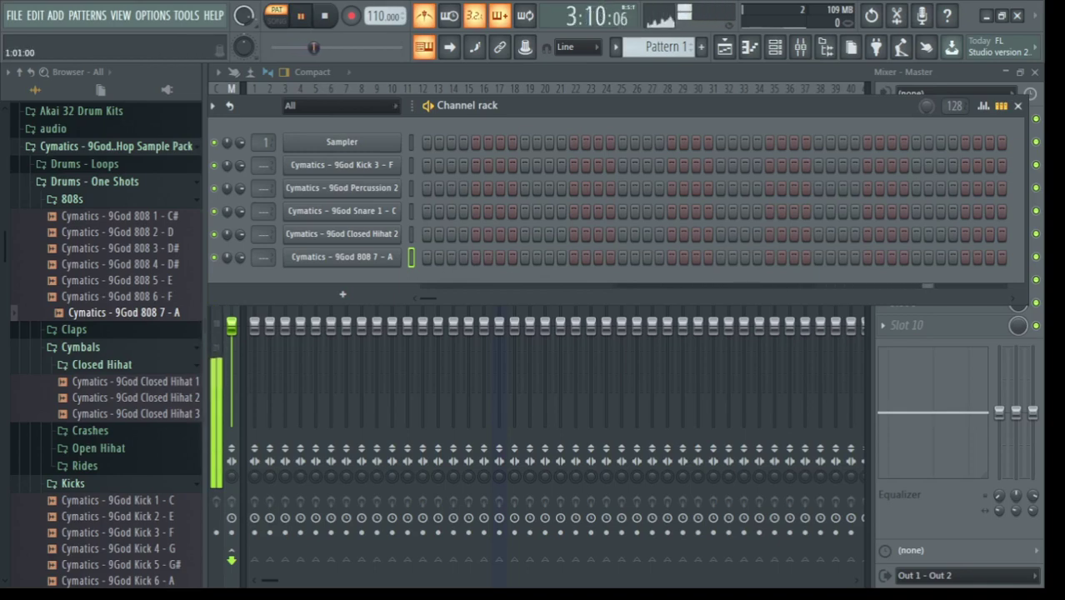
click(411, 165)
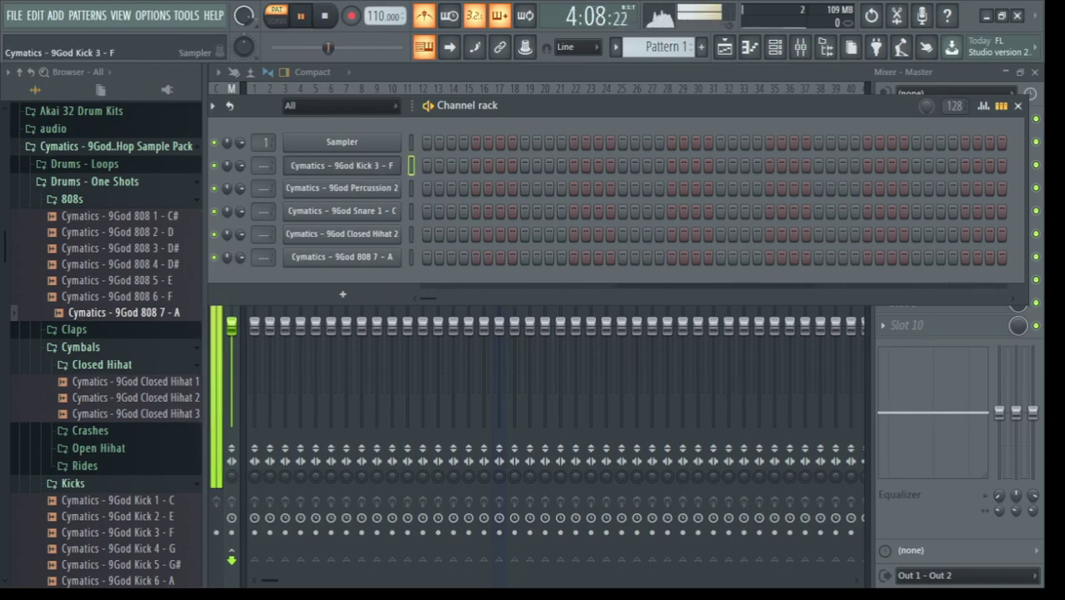
key(space)
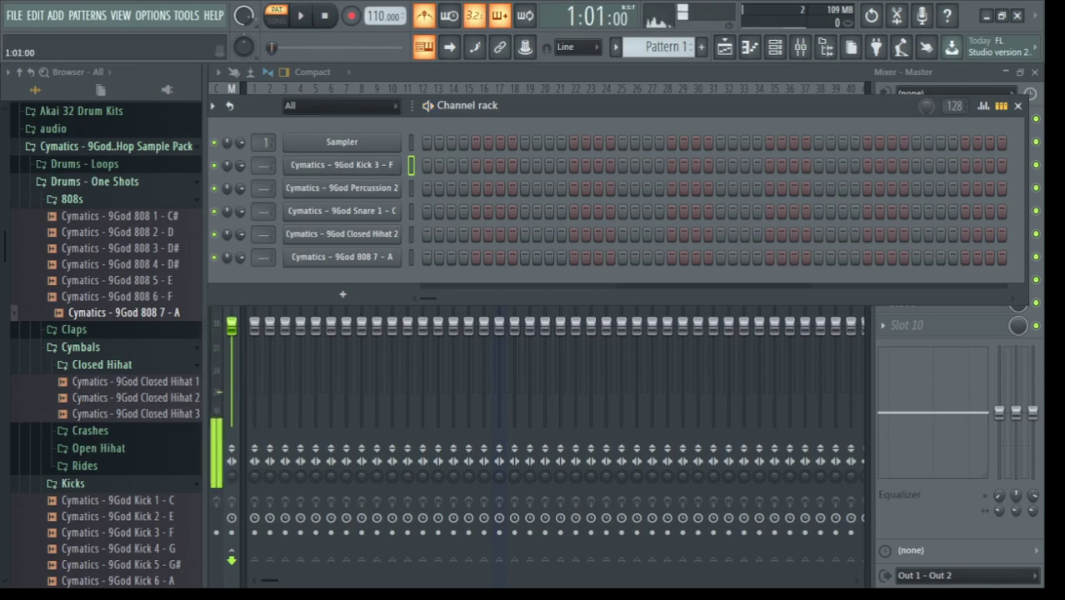
click(427, 165)
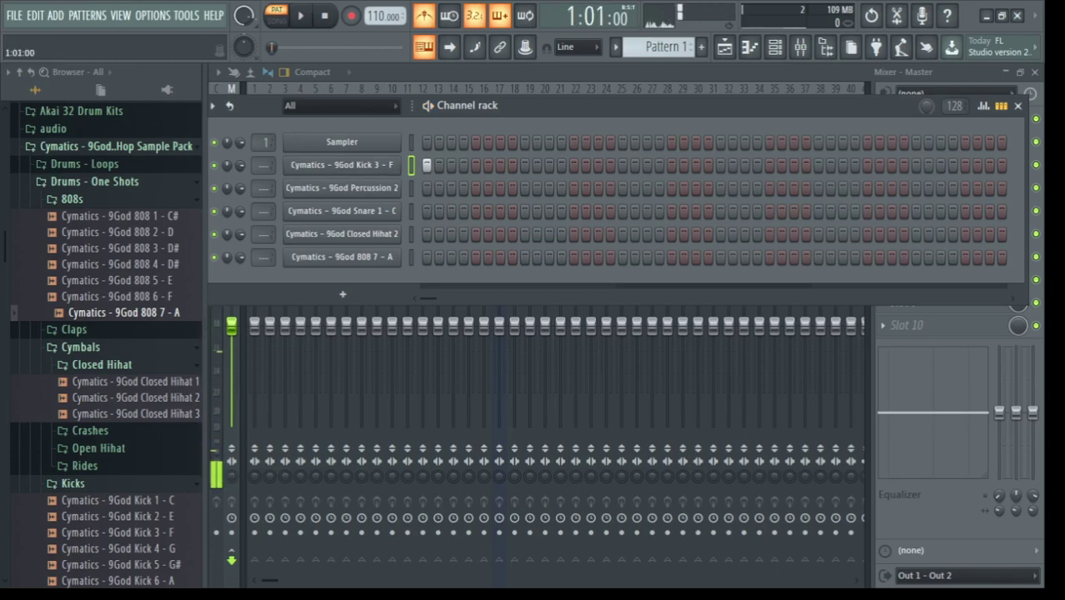
Step: Try a second Kick 3 hit on step 7 and on step 8 while previewing the pattern, and turn off the metronome
key(space)
key(space)
key(space)
key(space)
key(space)
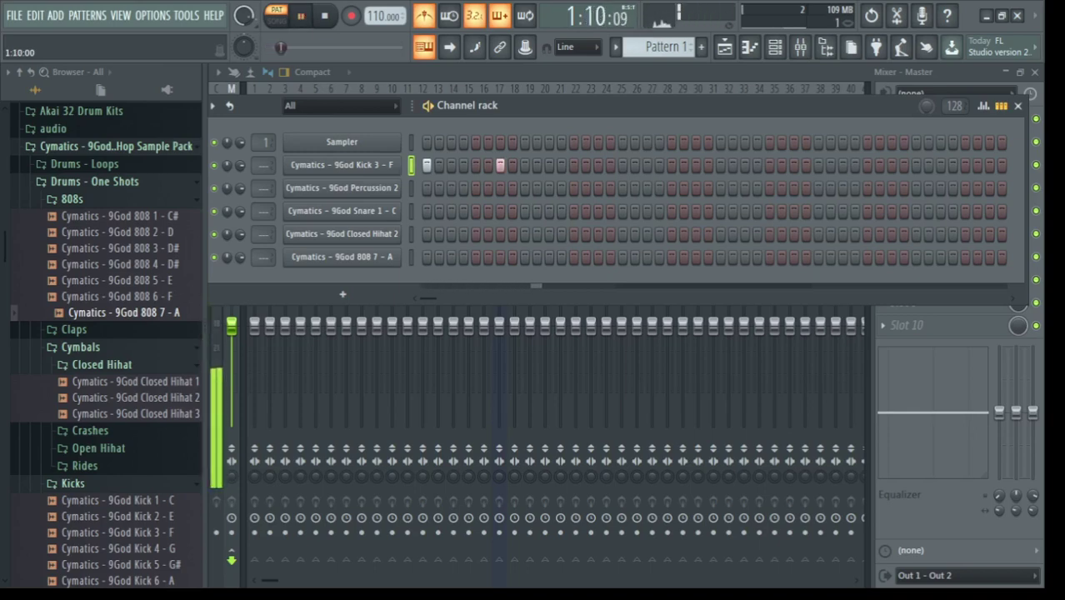
key(space)
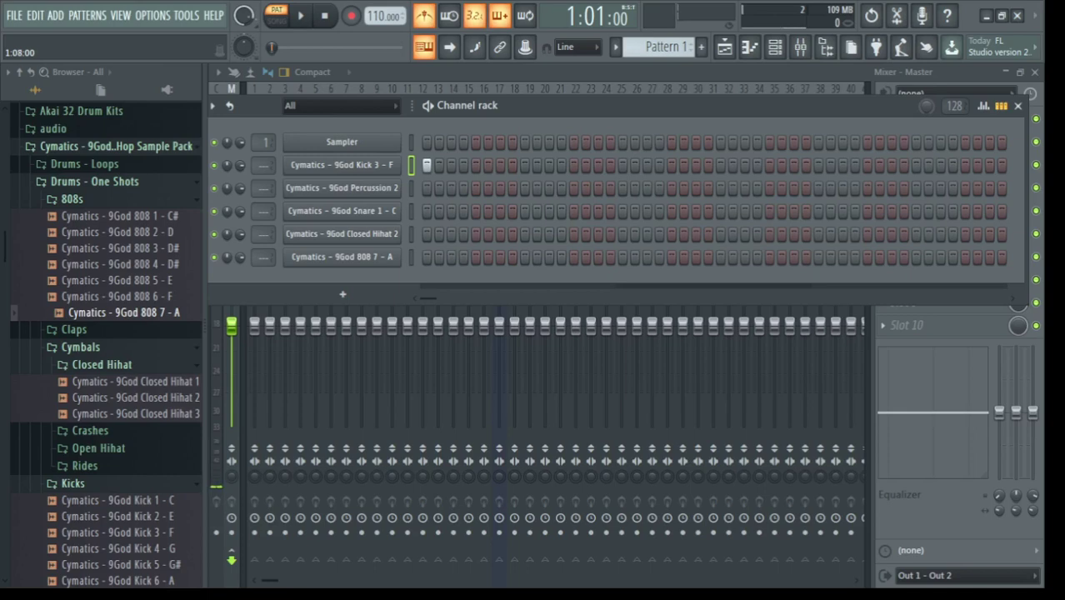
key(space)
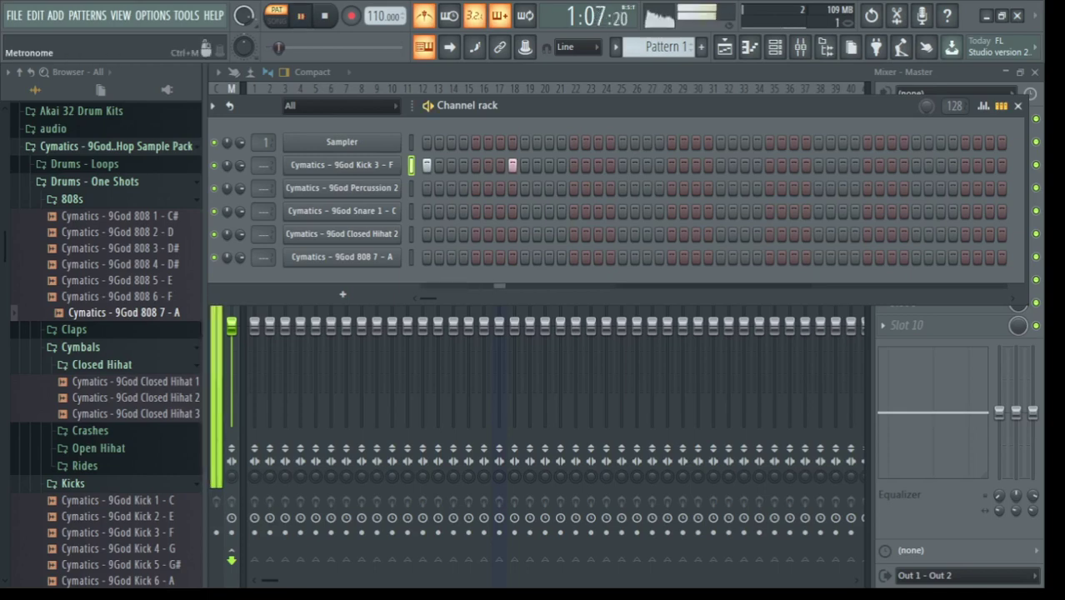
key(space)
key(space)
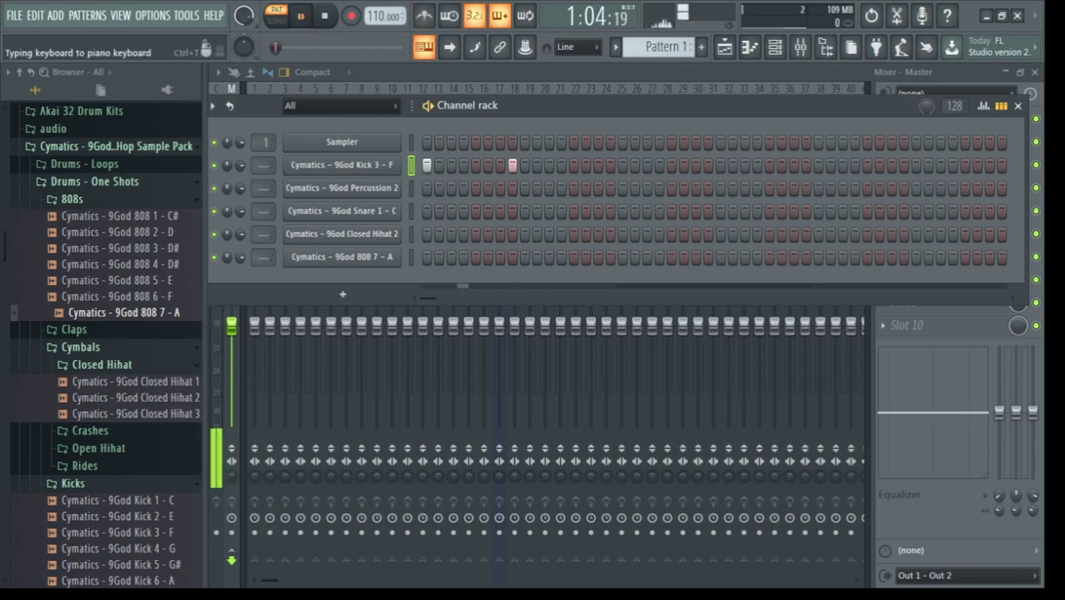
Step: Try Kick 3 hits on steps 7, 9 and 13, clear them, and turn the metronome back on
key(space)
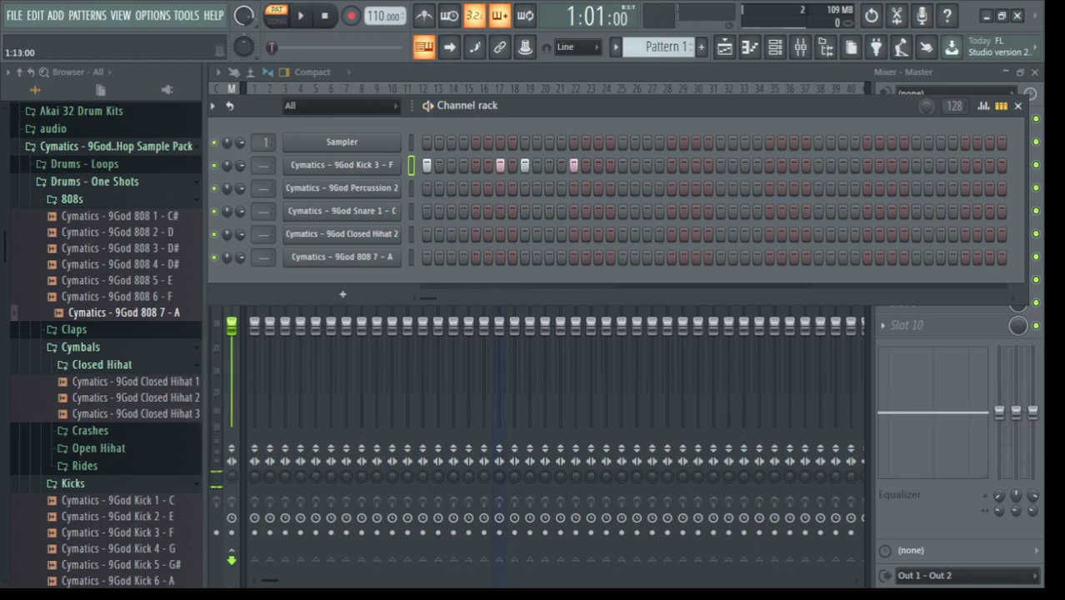
key(space)
key(space)
right_click(525, 165)
right_click(500, 165)
right_click(574, 165)
key(ctrl+m)
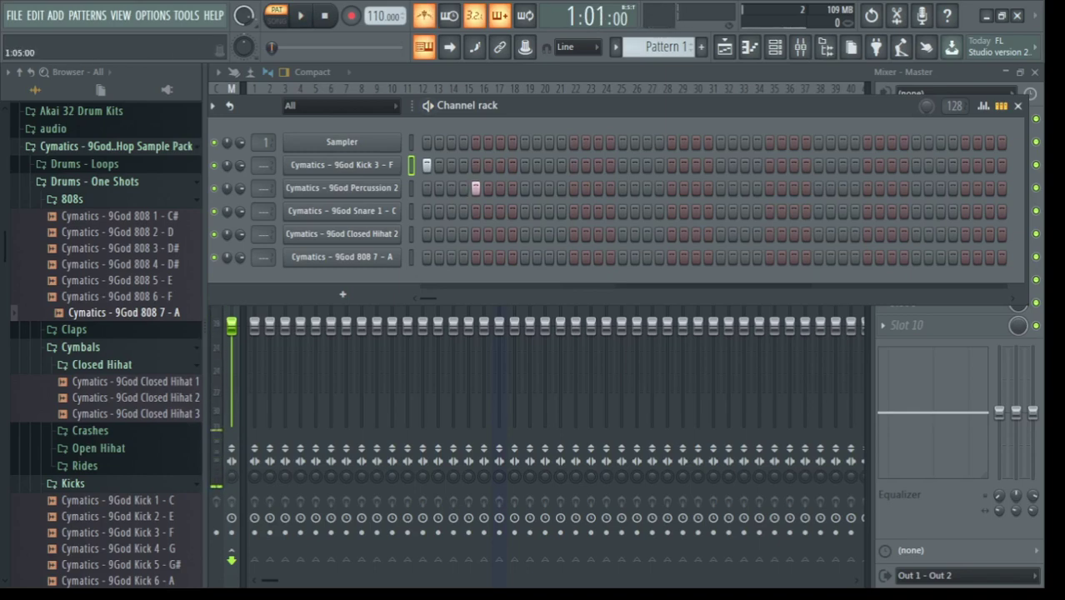
Step: Try Percussion 2 hits on steps 4 and 6, and an 808 7 hit on step 4, previewing each against the kick
key(space)
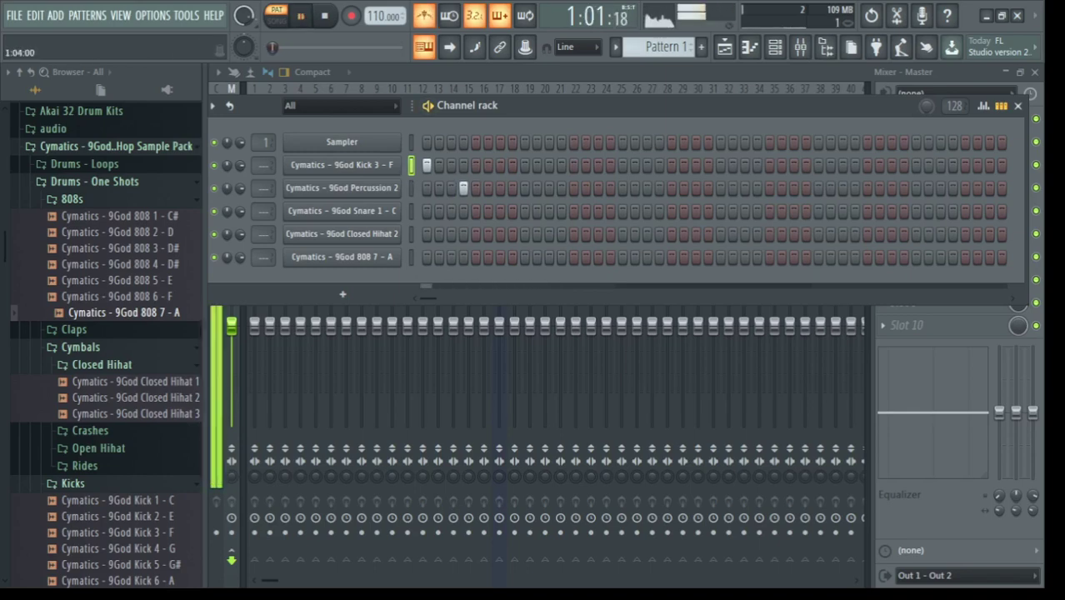
click(525, 188)
key(space)
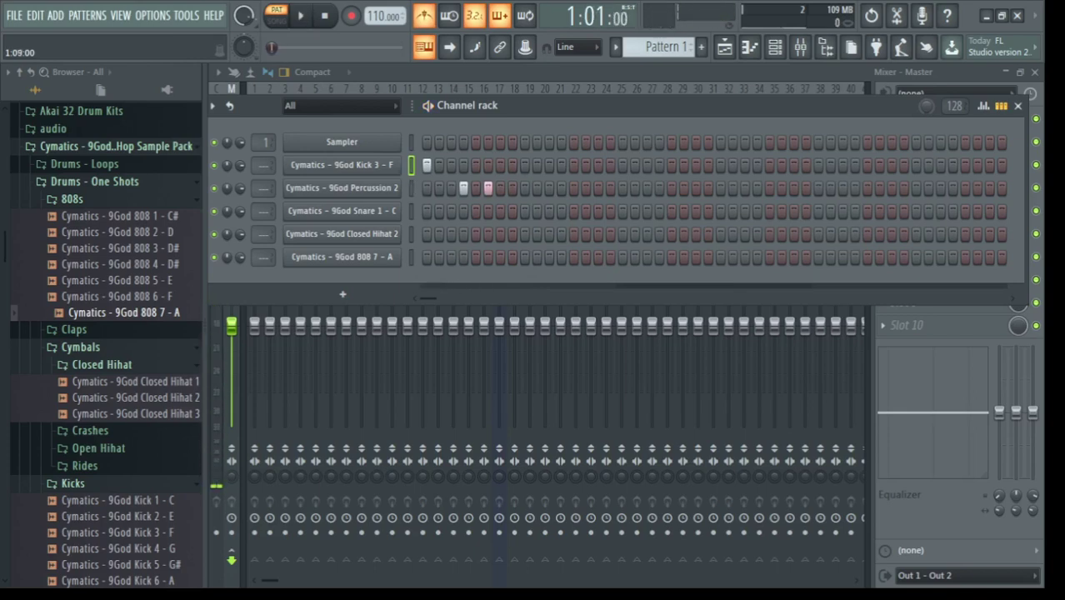
key(space)
key(space)
key(space)
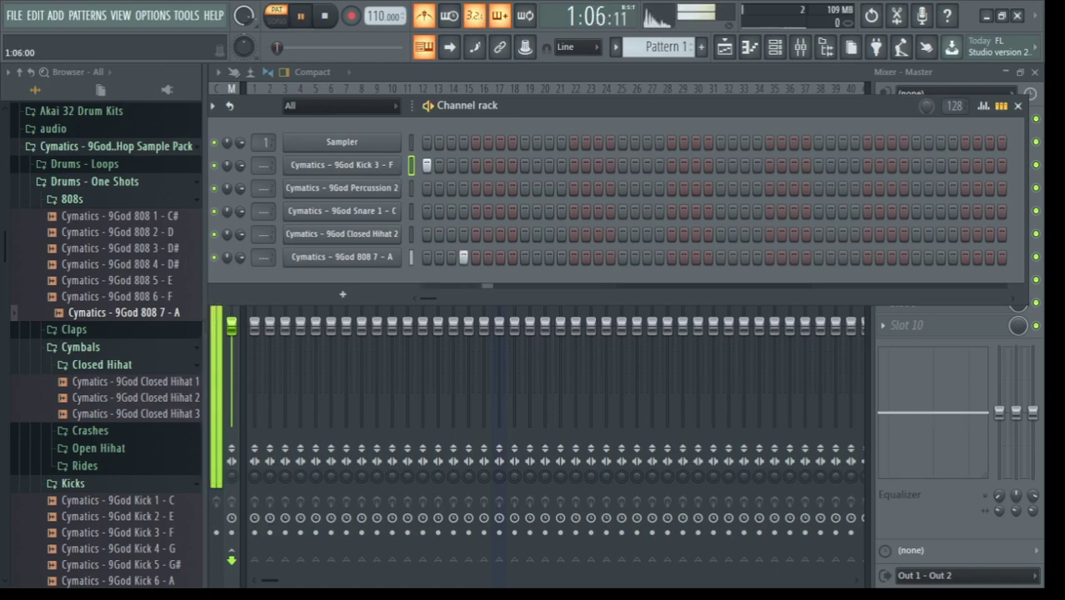
key(space)
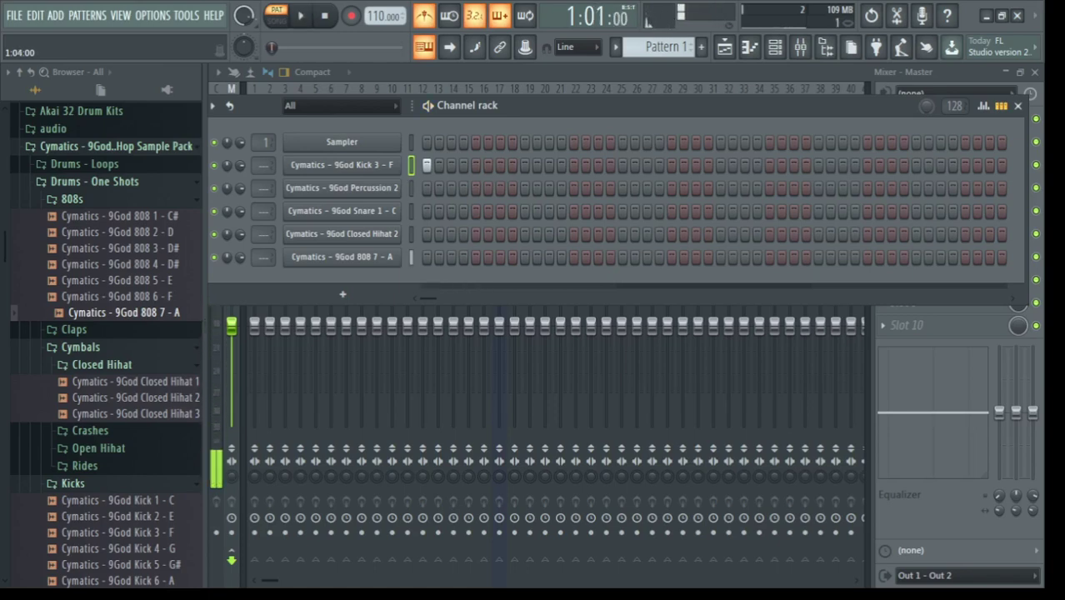
Step: Place a Snare 1 hit on step 4, turn off the metronome, and preview the pattern
key(space)
key(space)
key(space)
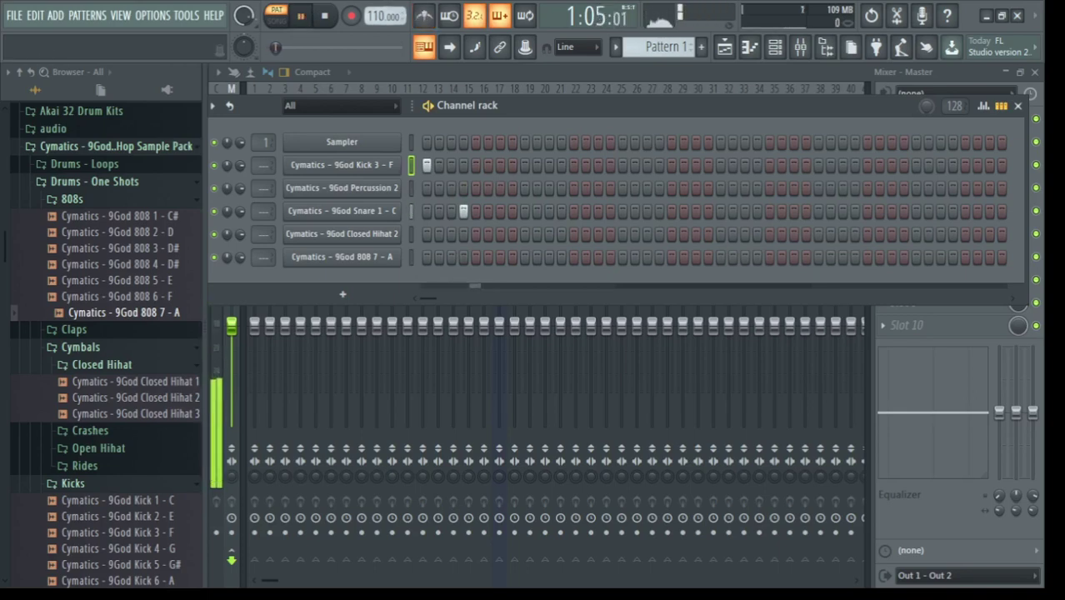
key(space)
key(space)
key(space)
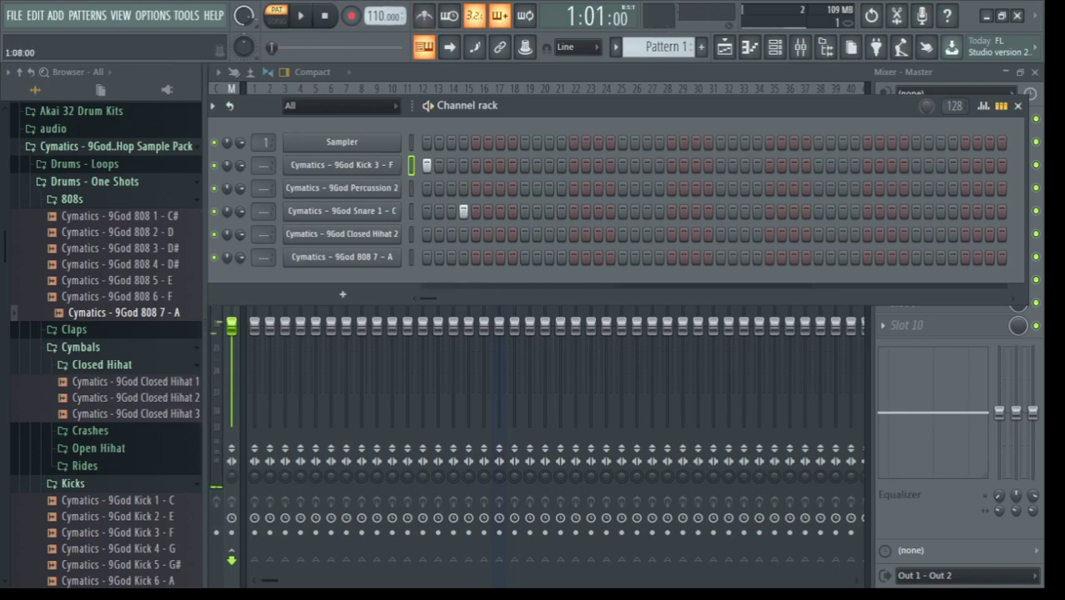
Step: Try a Kick 3 hit on step 9, replace it with one on step 7, and preview the pattern
key(space)
key(space)
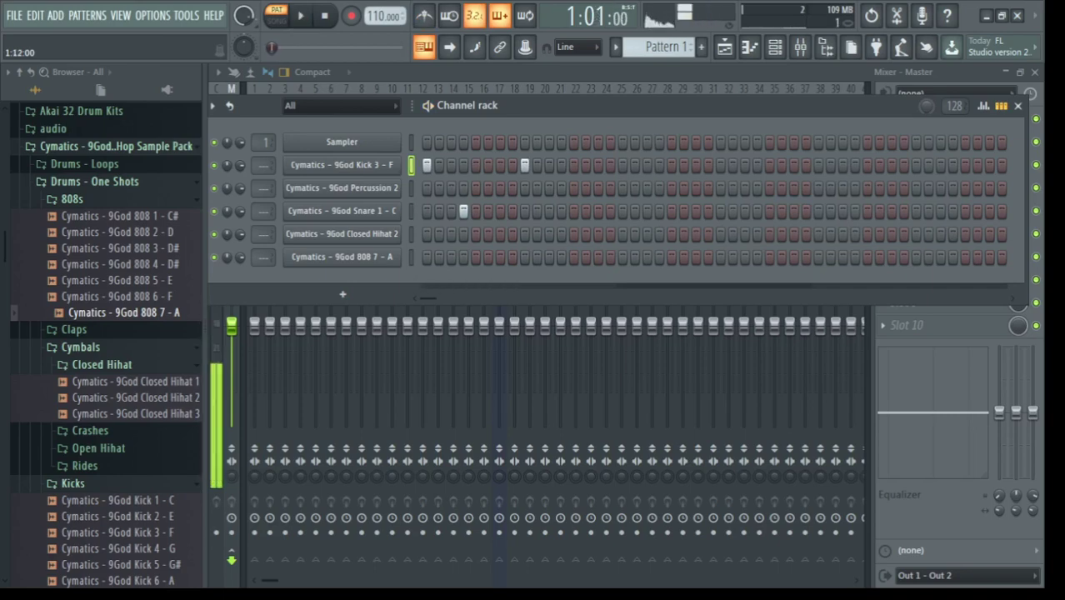
click(499, 165)
key(space)
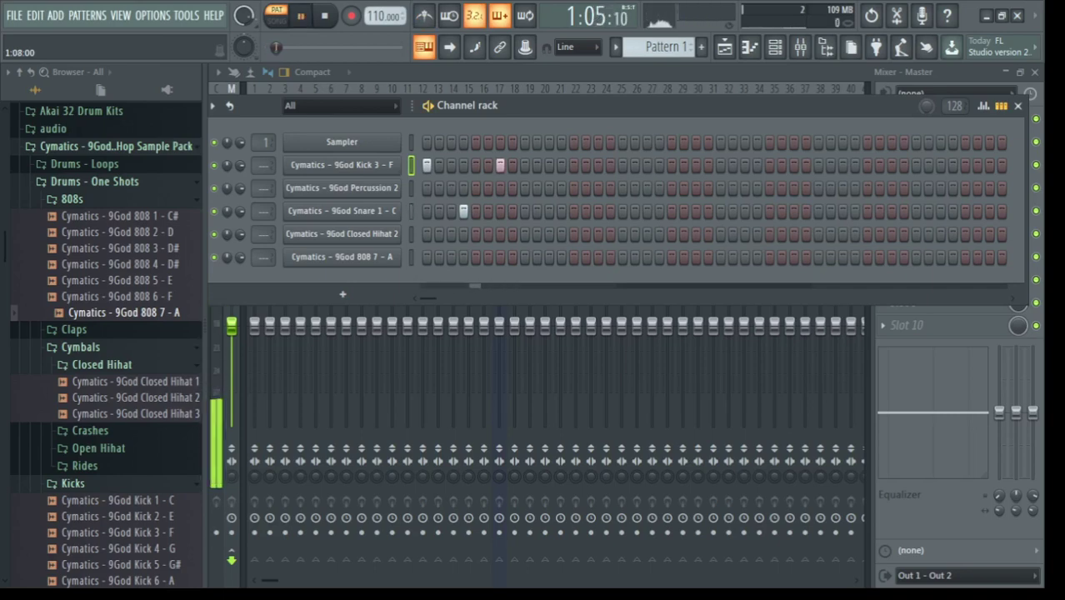
Step: Try a Kick 3 hit on step 10, then replace it with one on step 11
click(537, 165)
key(space)
key(space)
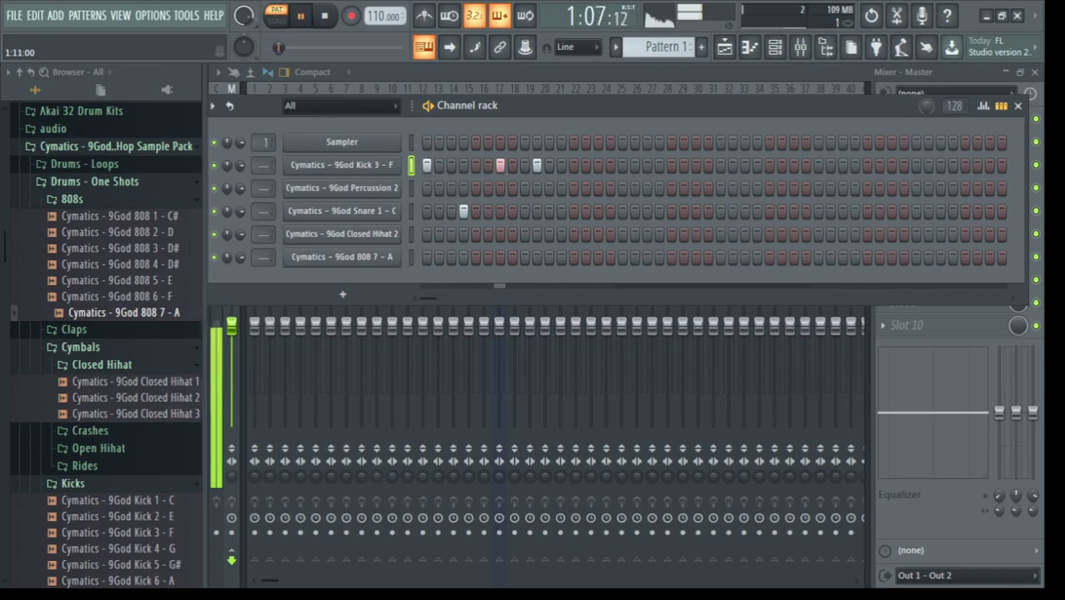
key(space)
click(537, 165)
key(space)
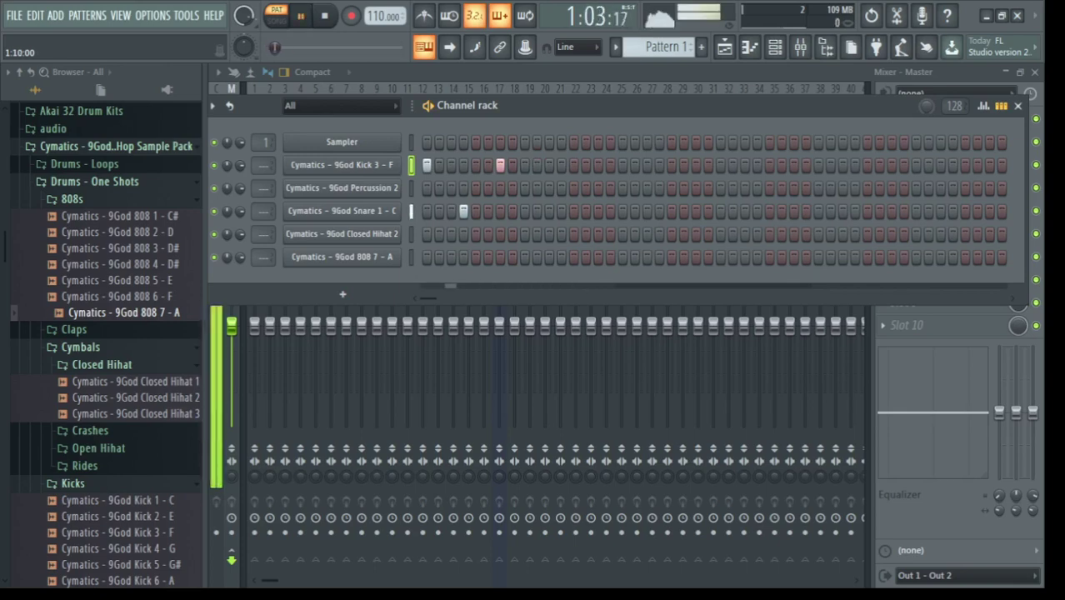
click(549, 165)
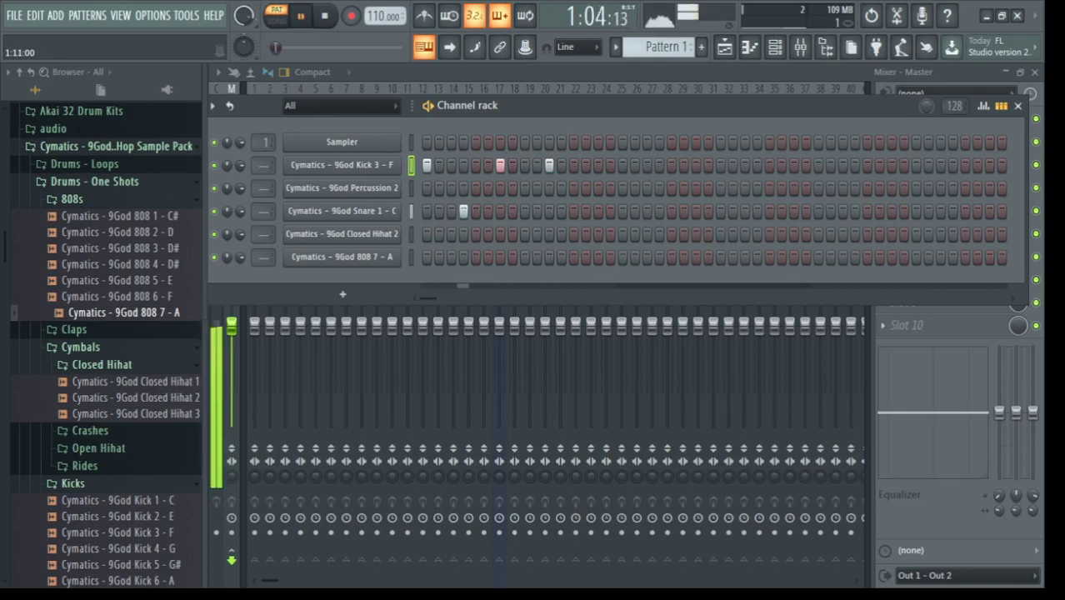
Step: Try Snare 1 hits on steps 14 and 12, then settle on step 13 for the second snare
click(586, 211)
key(space)
right_click(586, 211)
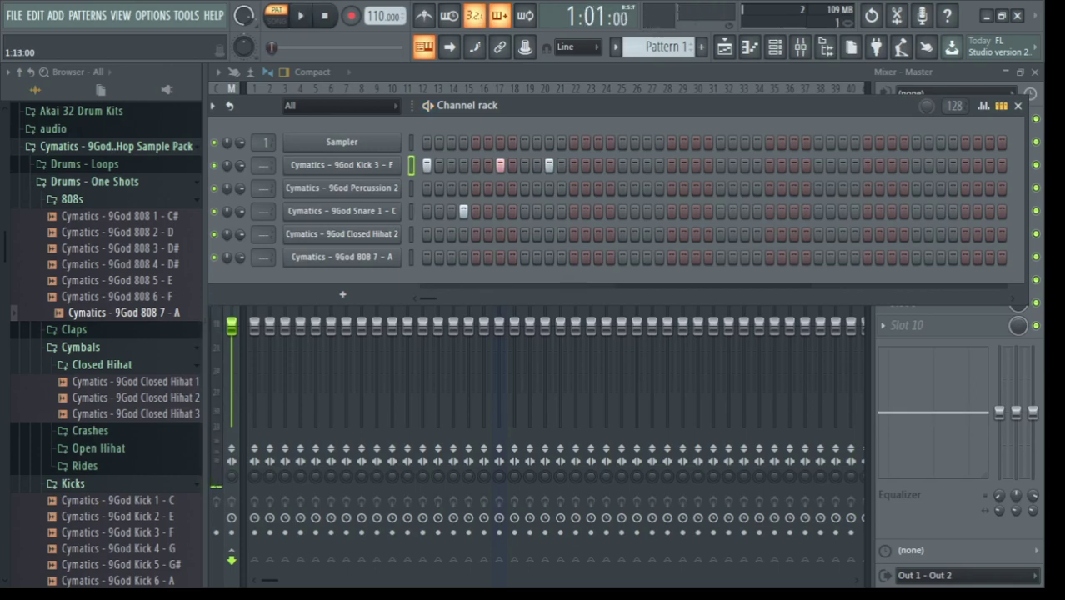
click(561, 211)
key(space)
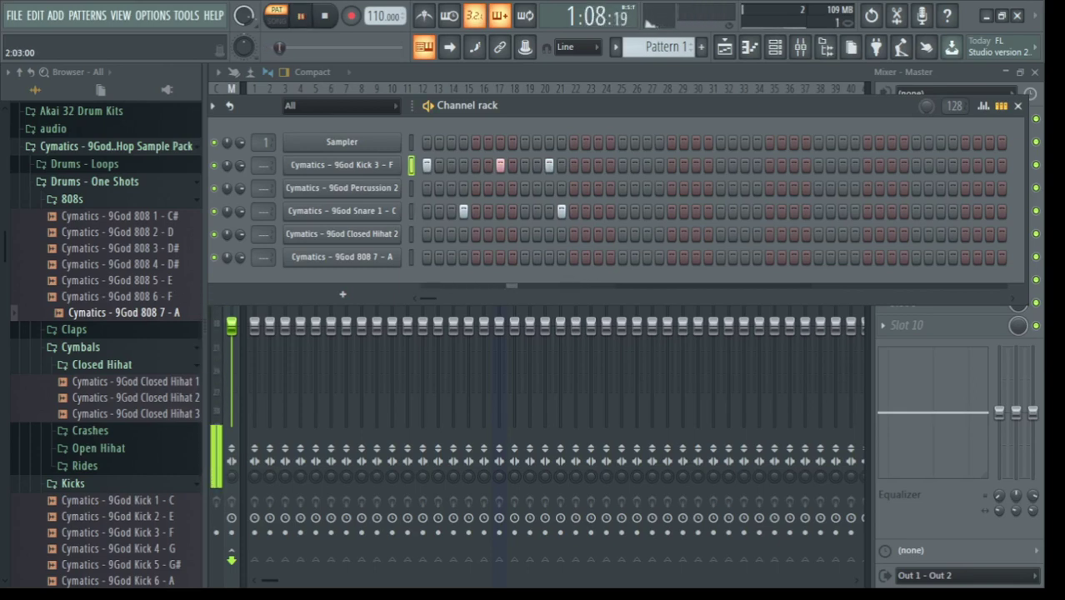
right_click(561, 211)
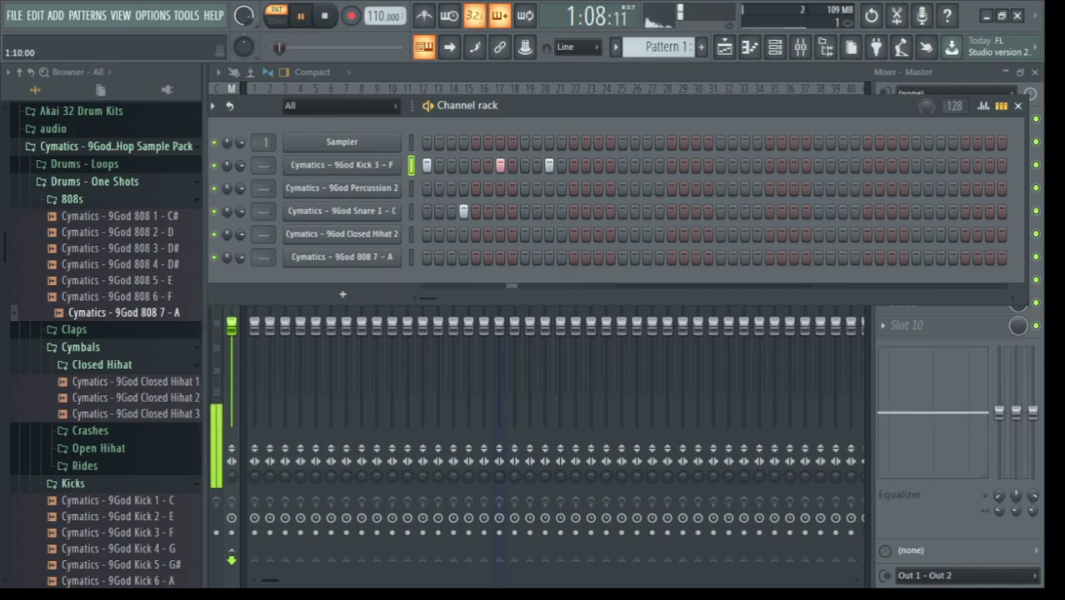
key(space)
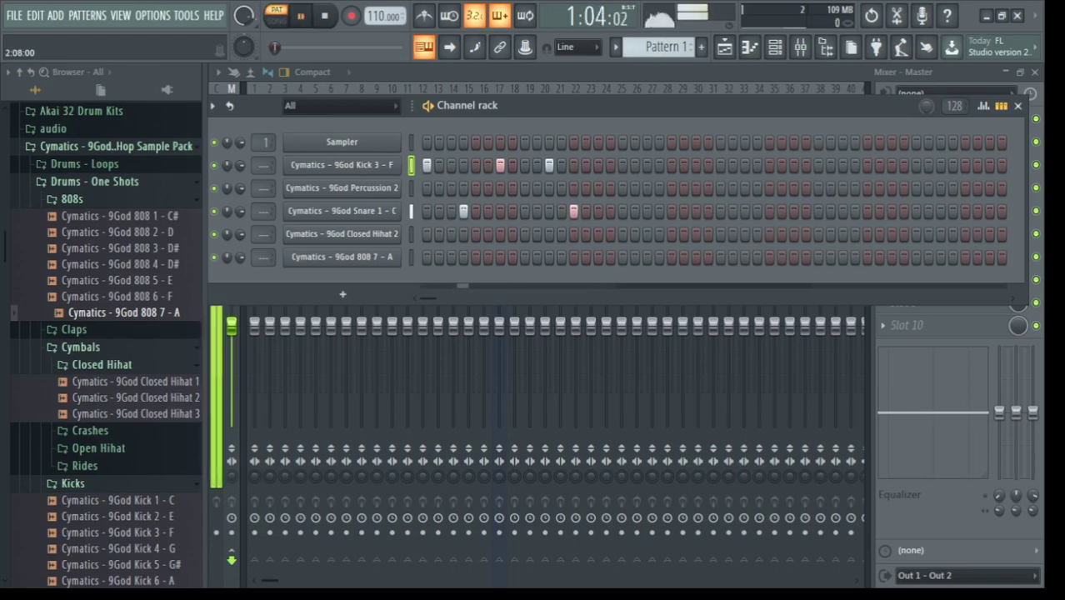
Step: Extend the Kick 3 rhythm with hits on steps 17, 23 and 27
click(622, 165)
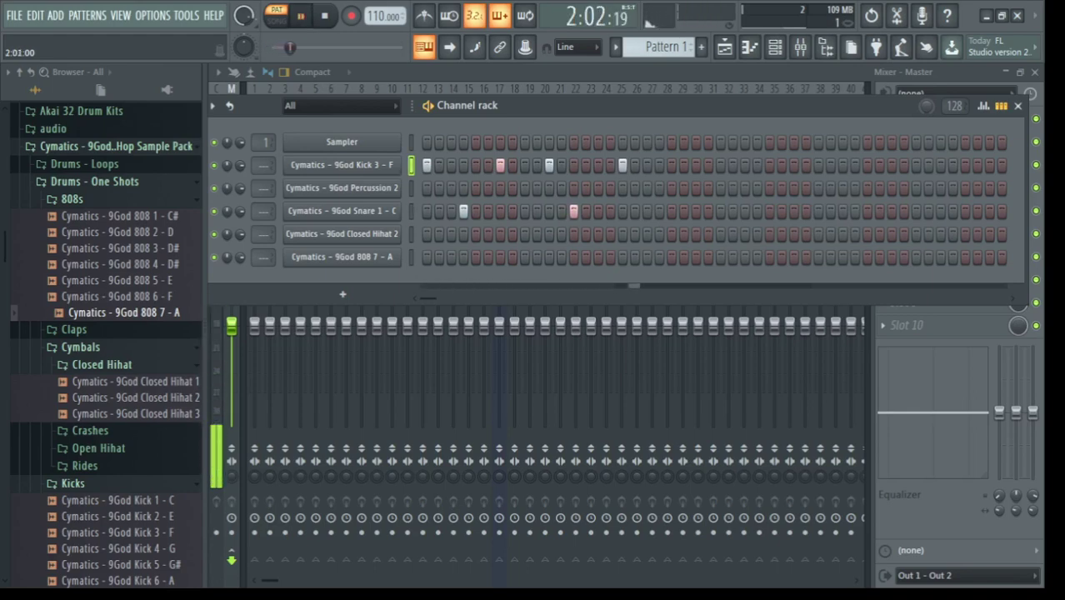
key(space)
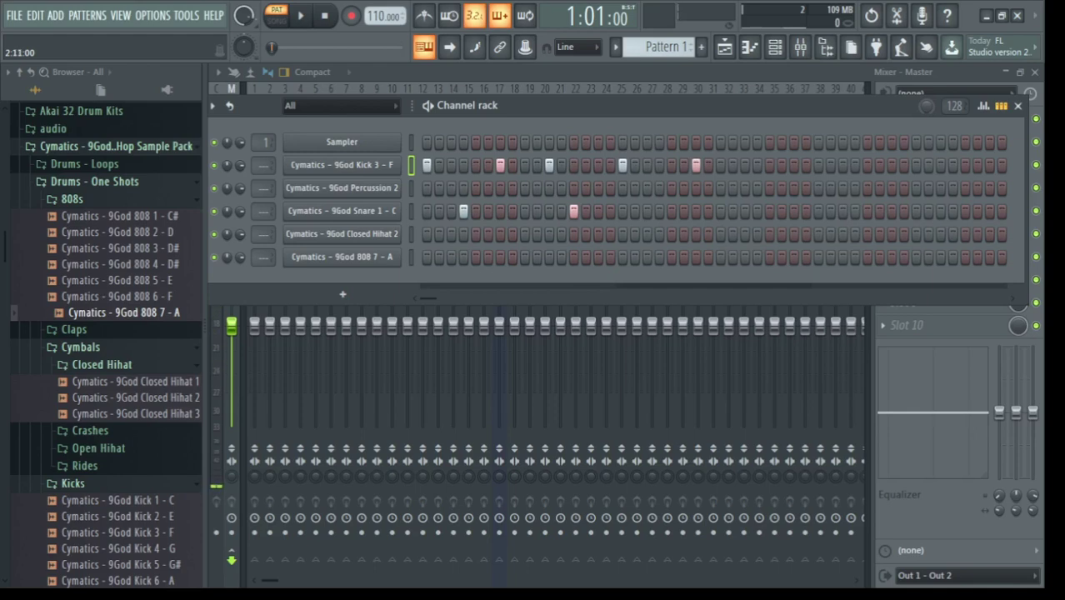
click(746, 165)
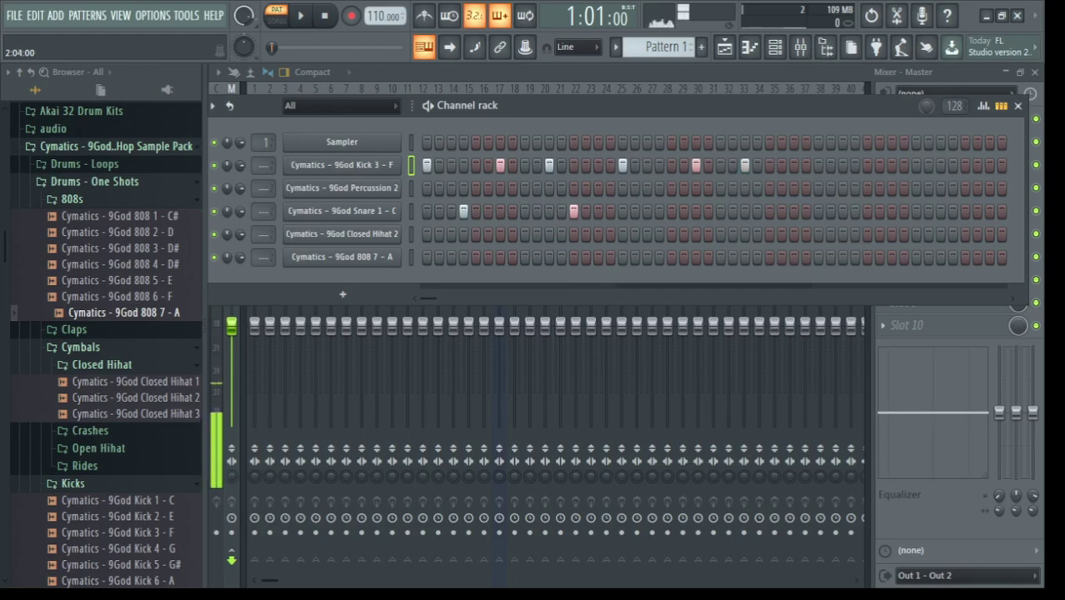
Step: Add Snare 1 hits on steps 20, 28 and 33, then move the step 28 hit to step 27
click(659, 211)
click(757, 211)
key(space)
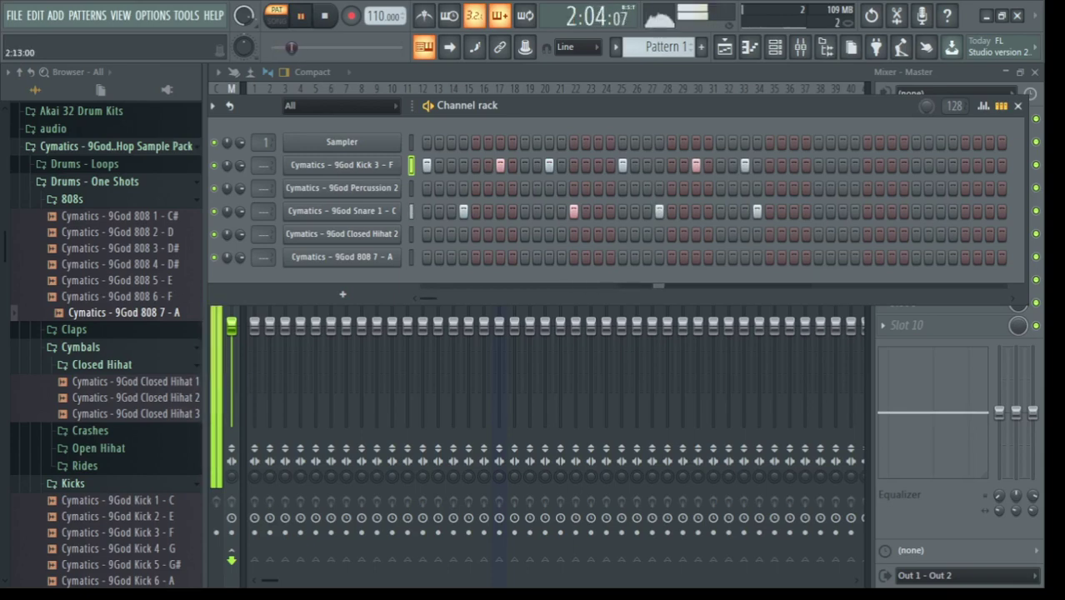
click(819, 211)
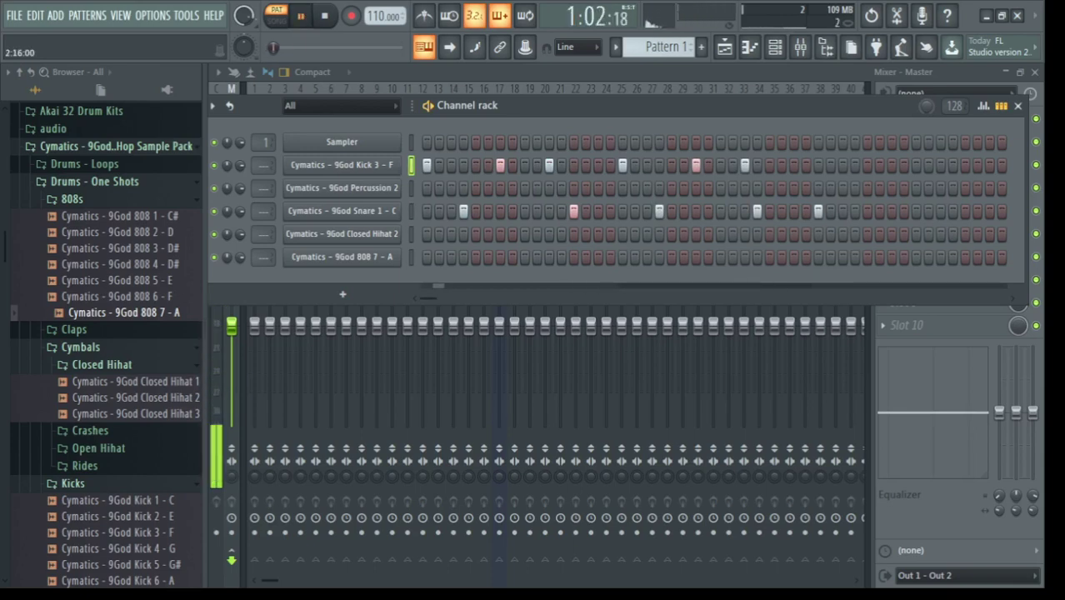
click(745, 211)
click(757, 211)
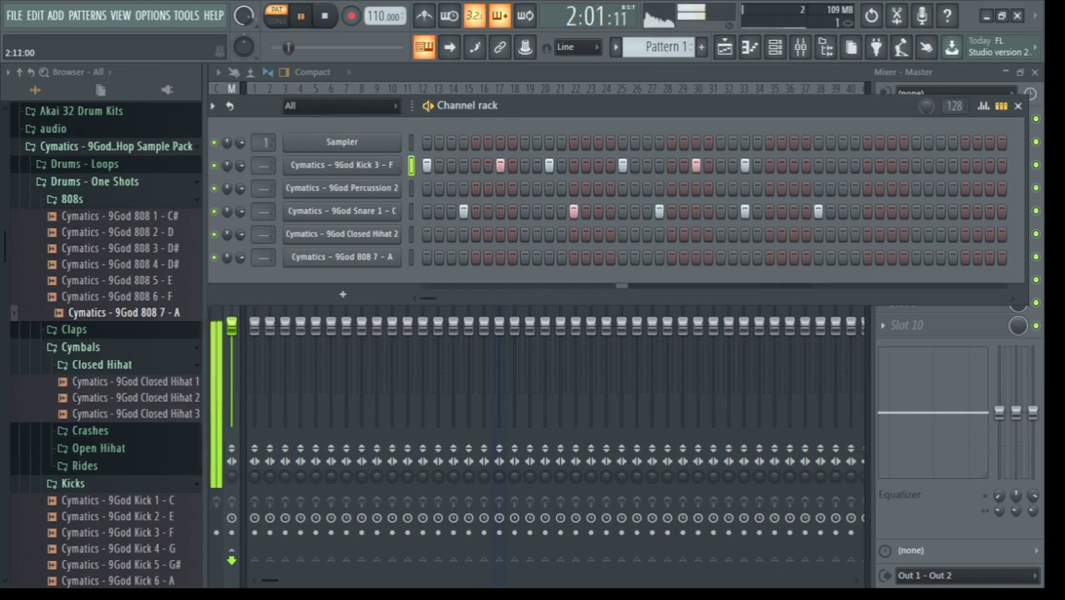
Step: Move the Snare 1 hit on step 27 to step 29 and remove the hit on step 33
click(745, 211)
click(770, 211)
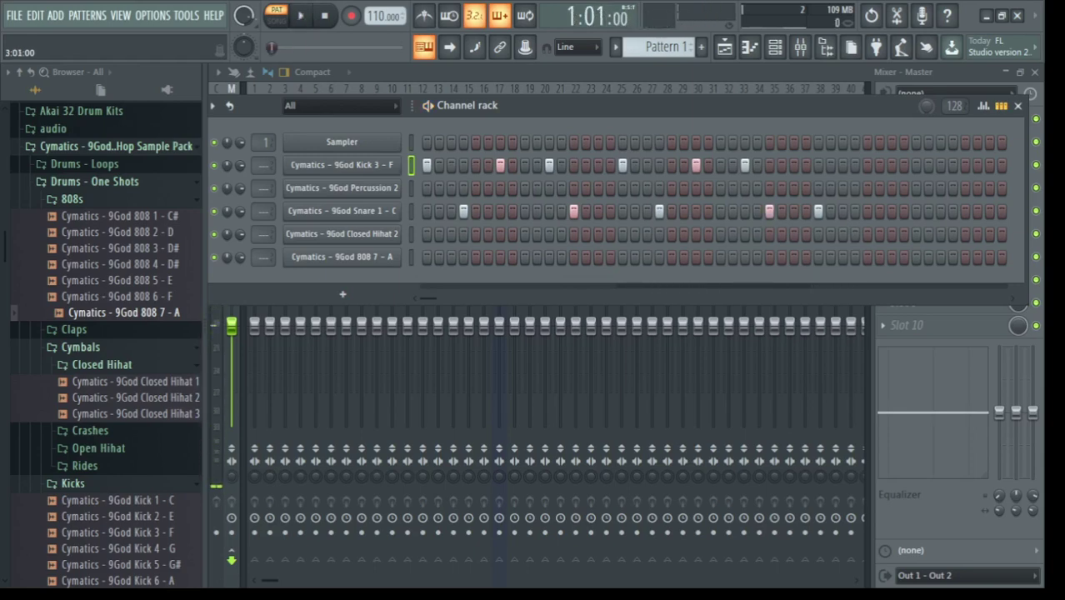
click(818, 211)
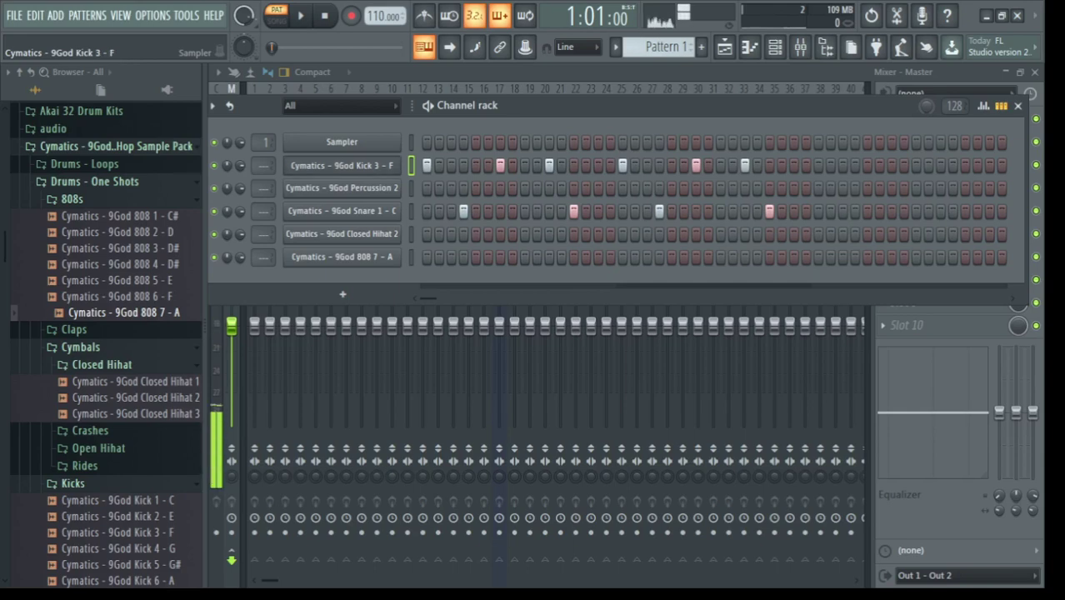
Step: Try to repeat the Kick 3 notes across the following bars in the piano roll
key(F7)
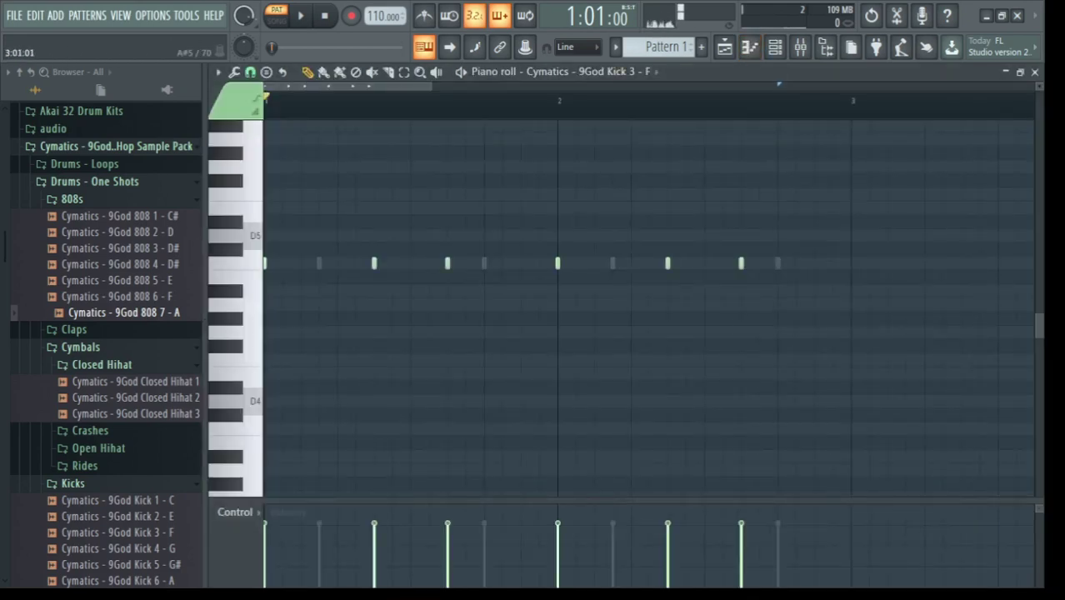
key(ctrl+a)
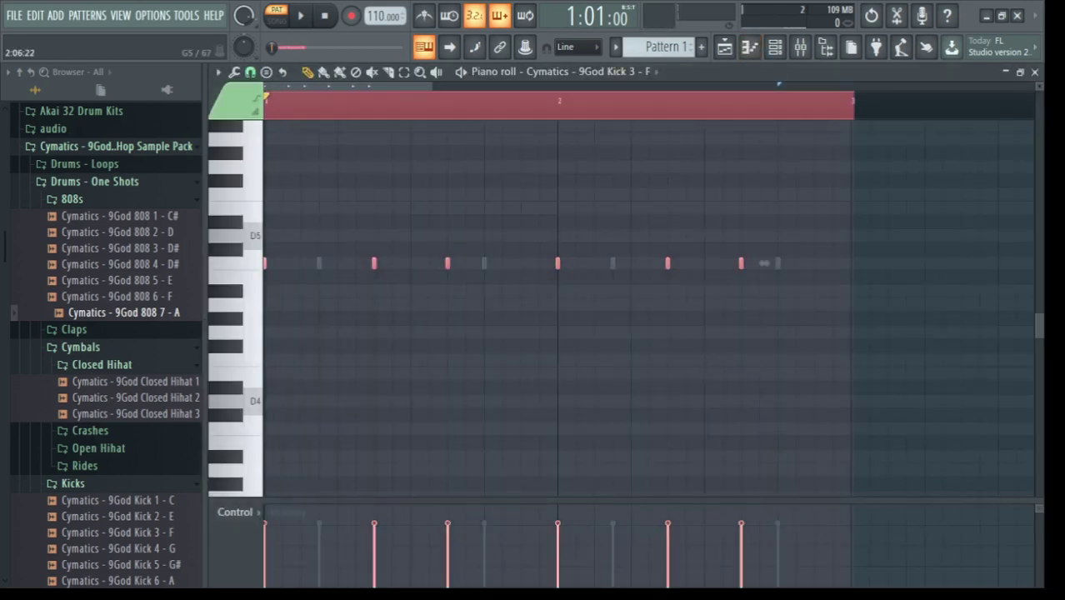
click(846, 100)
key(ctrl+d)
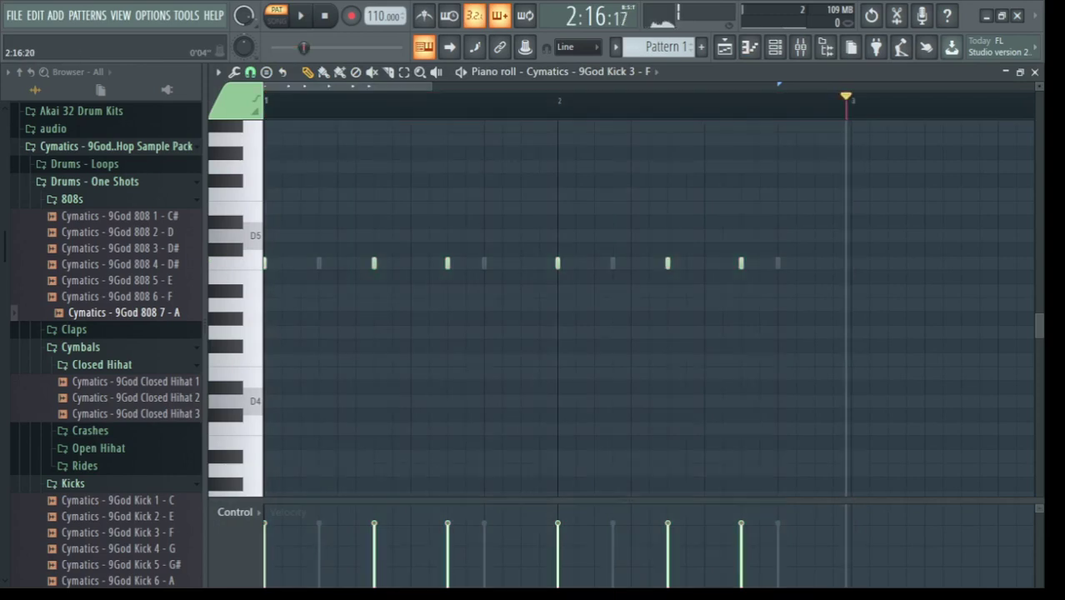
drag(846, 100, 263, 100)
key(ctrl+b)
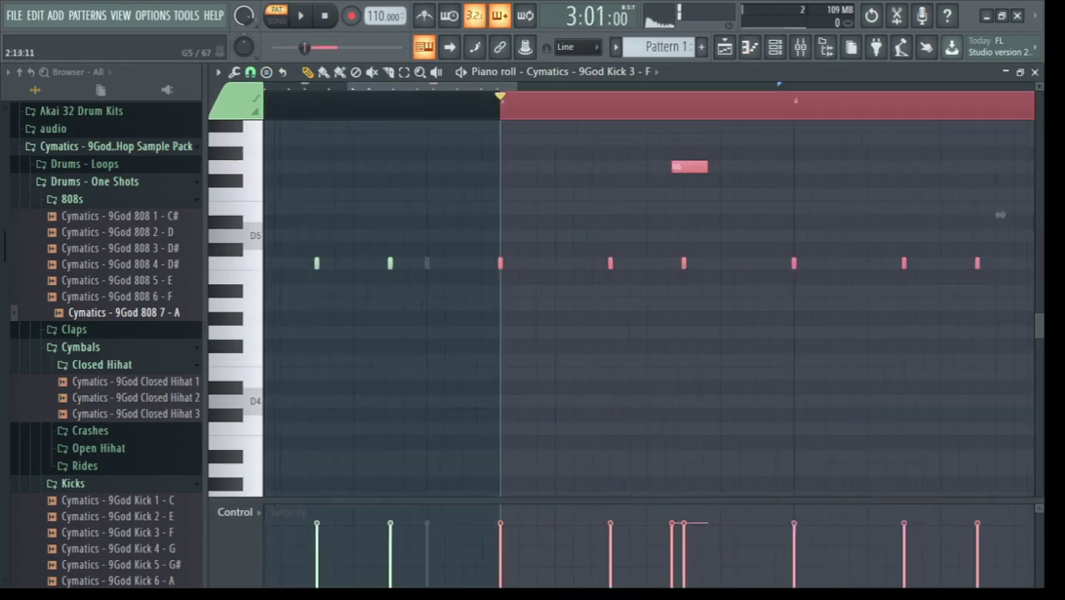
key(ctrl+b)
key(ctrl+b)
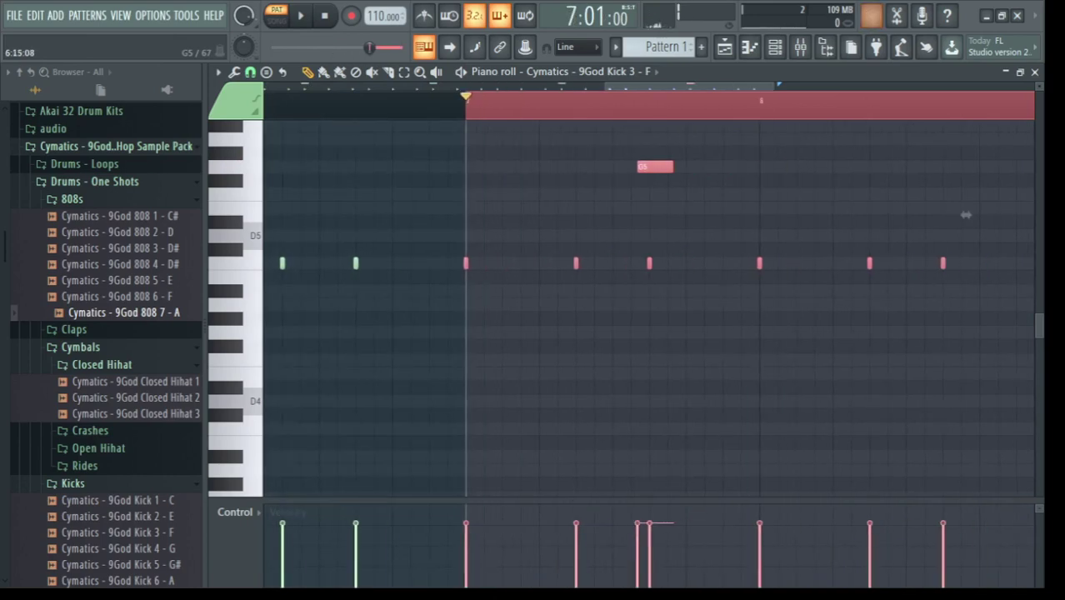
Step: Delete the selected Kick 3 notes and undo the changes back to the original two-bar phrase
key(Delete)
key(ctrl+z)
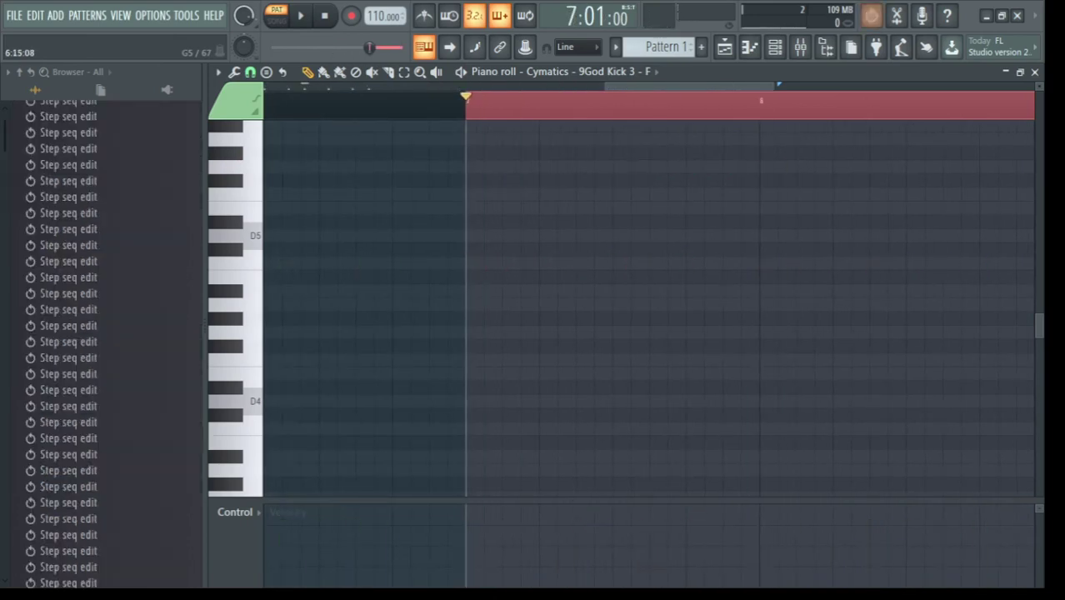
key(Delete)
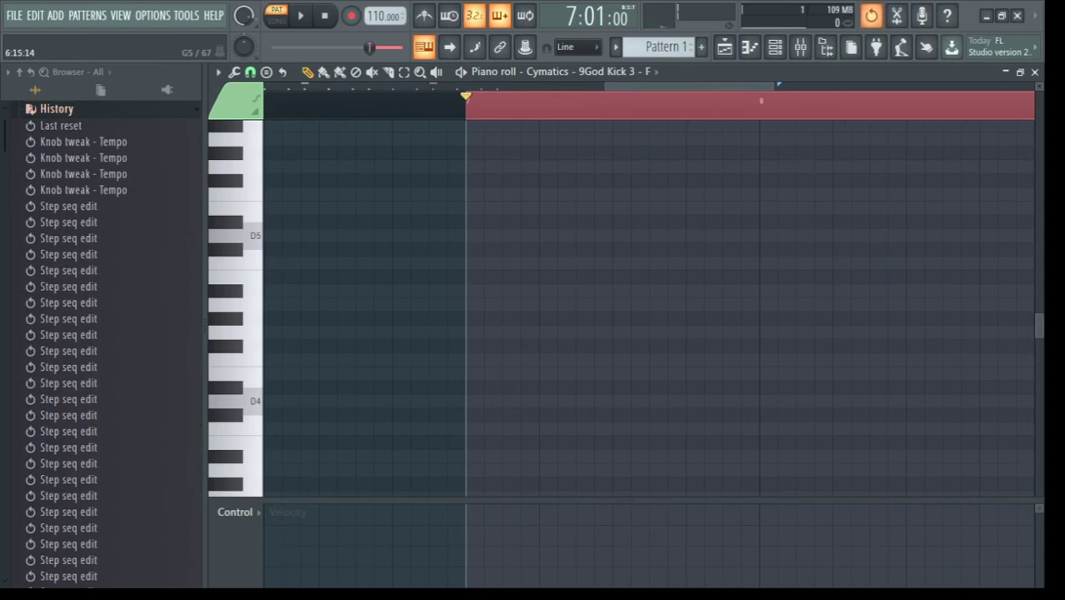
key(ctrl+z)
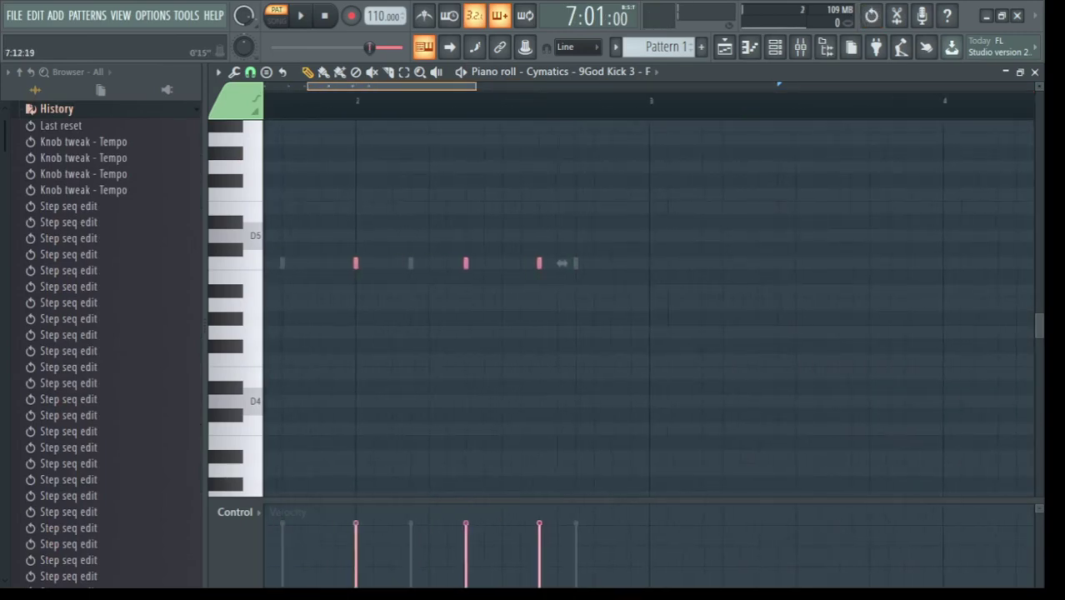
Step: Duplicate the two-bar Kick 3 phrase from bar 3 through bar 8 and delete the surplus copy starting at bar 9
click(854, 98)
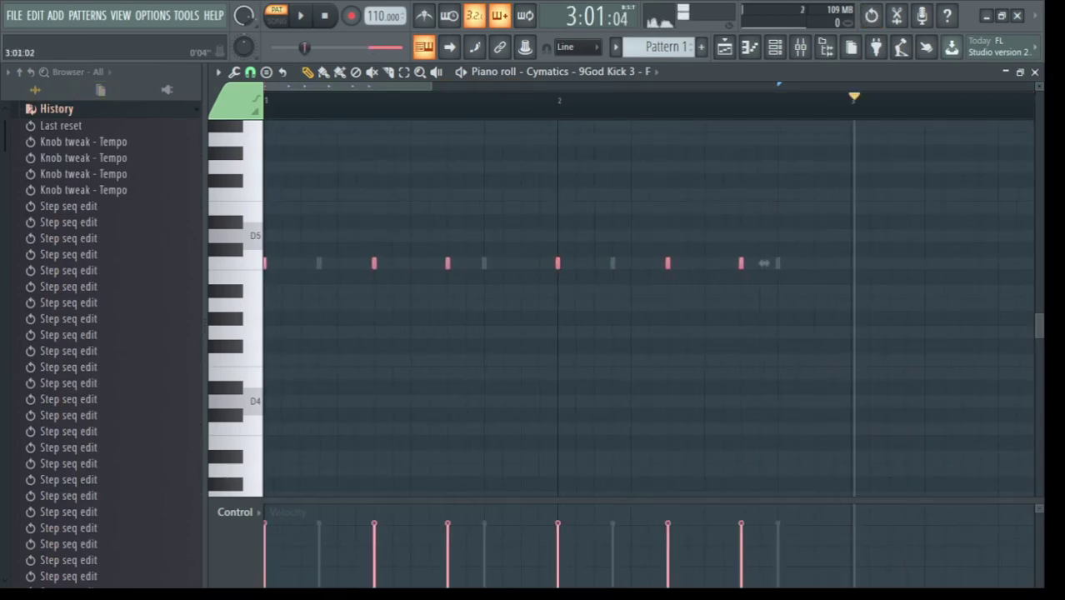
drag(854, 100, 350, 102)
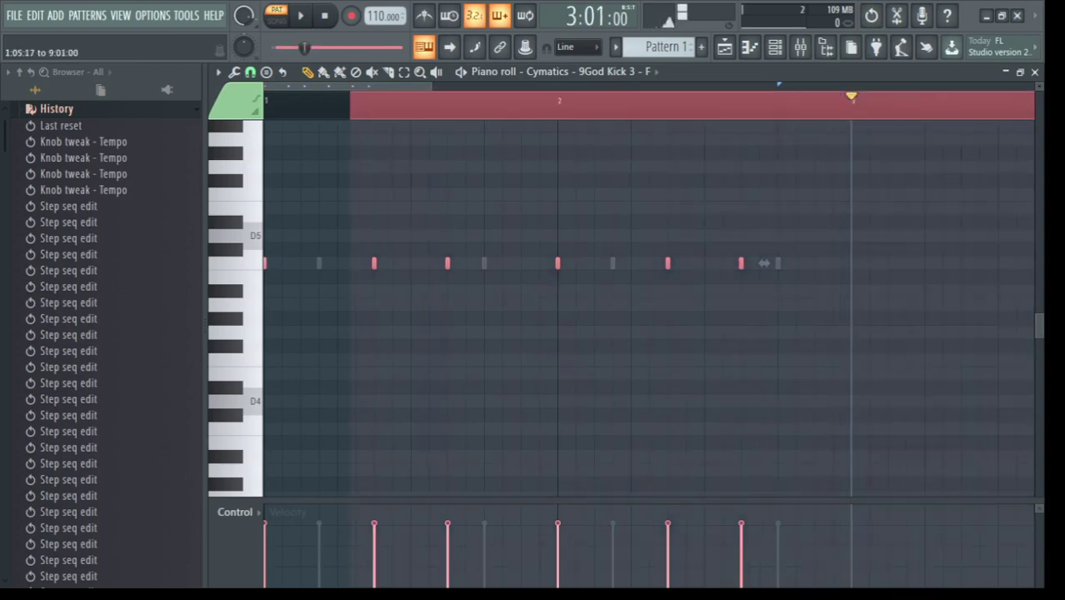
click(354, 100)
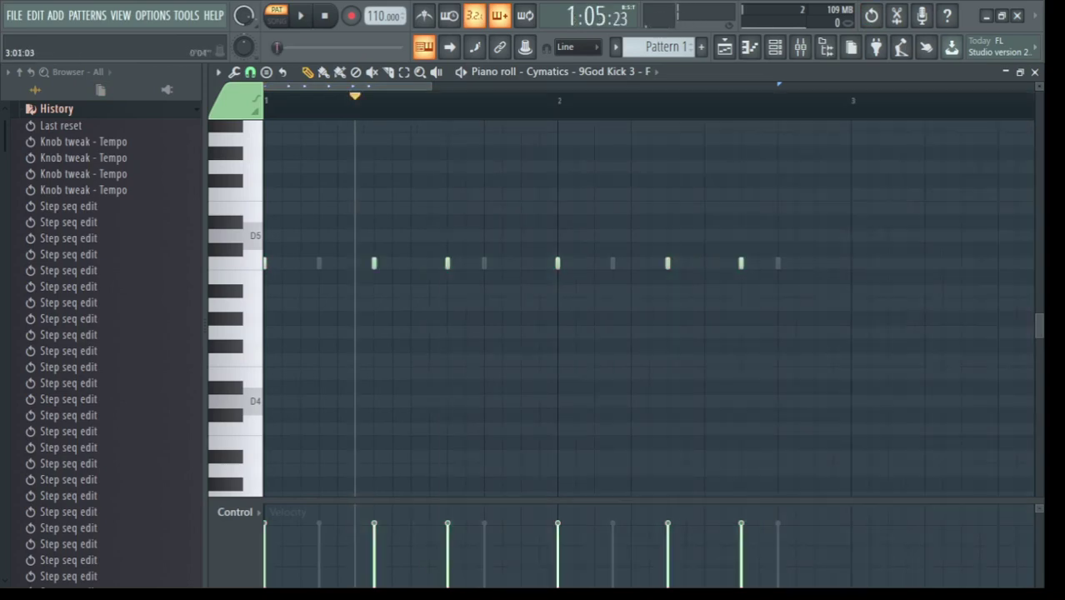
click(852, 98)
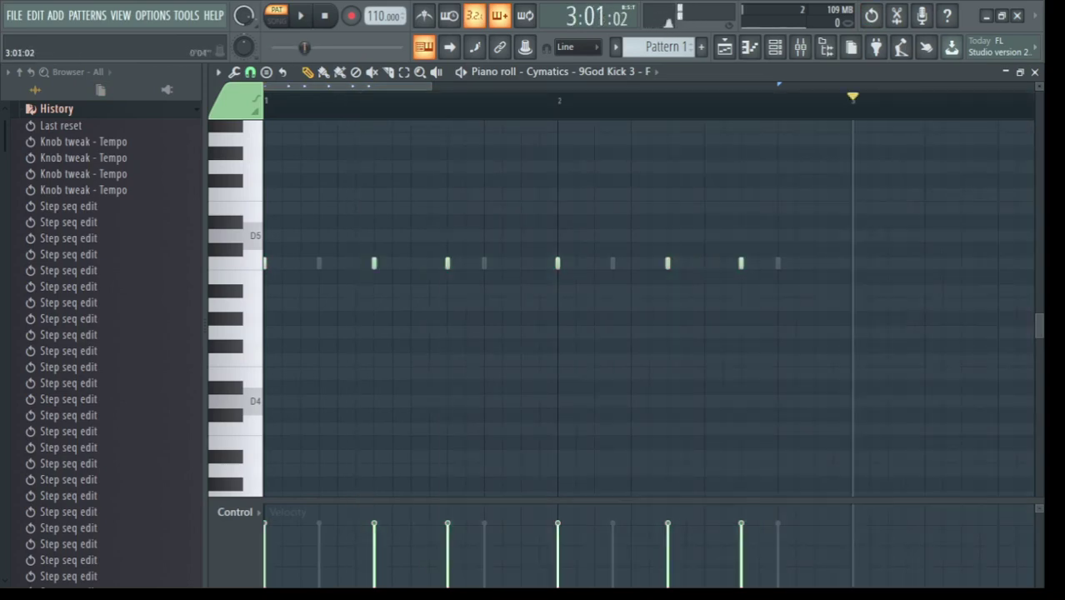
drag(852, 100, 265, 100)
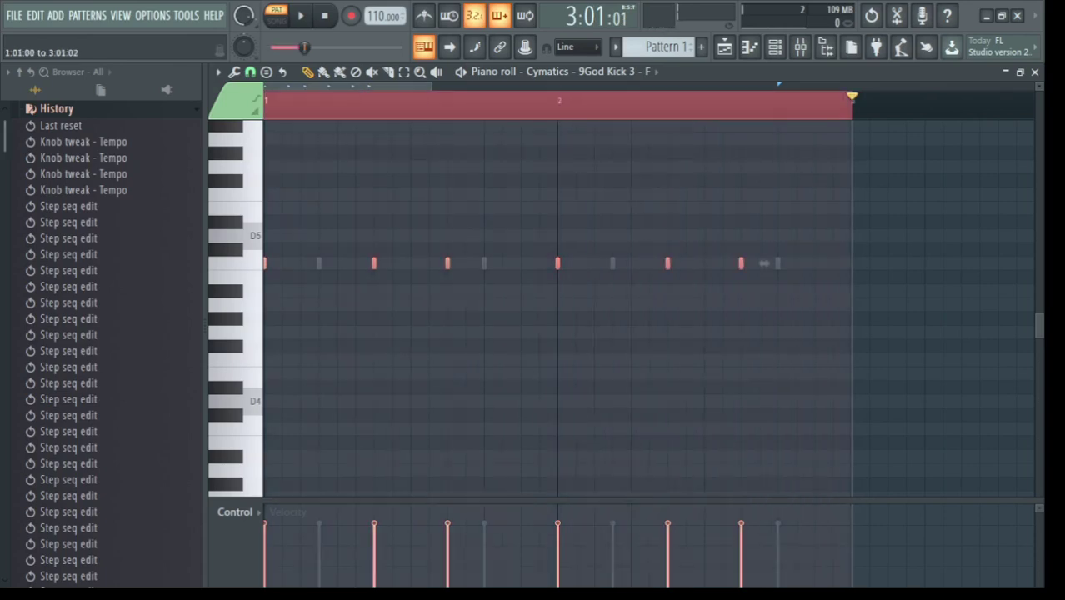
key(ctrl+b)
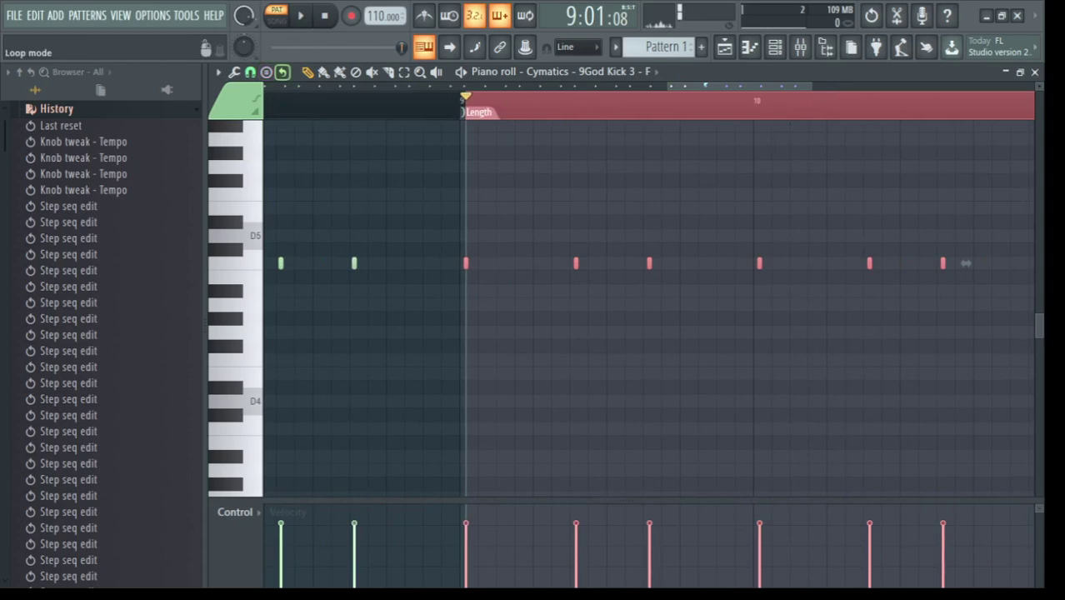
key(Delete)
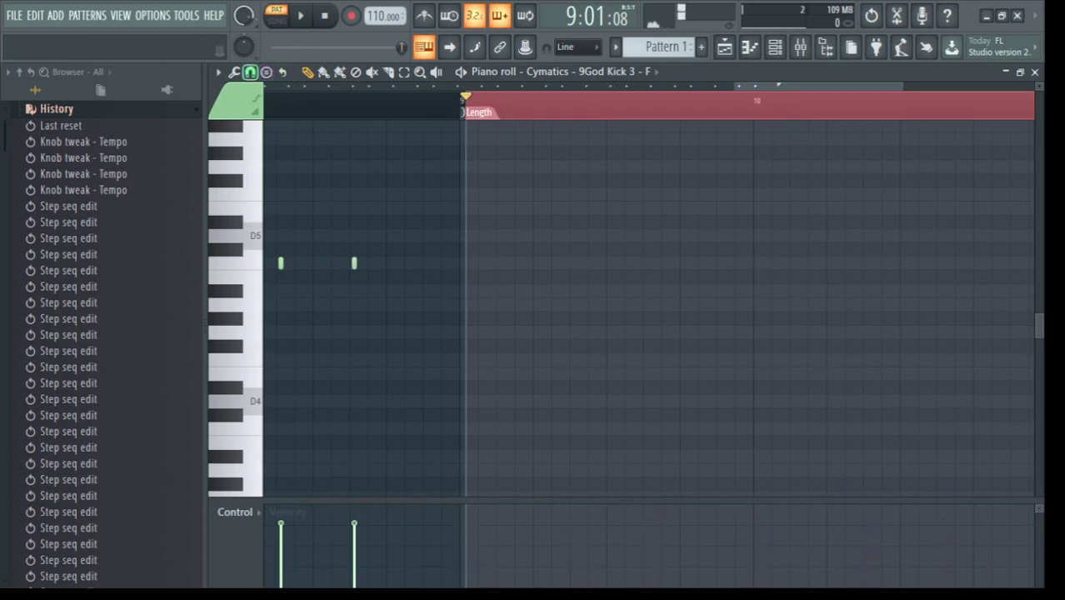
key(ctrl+a)
drag(378, 263, 373, 263)
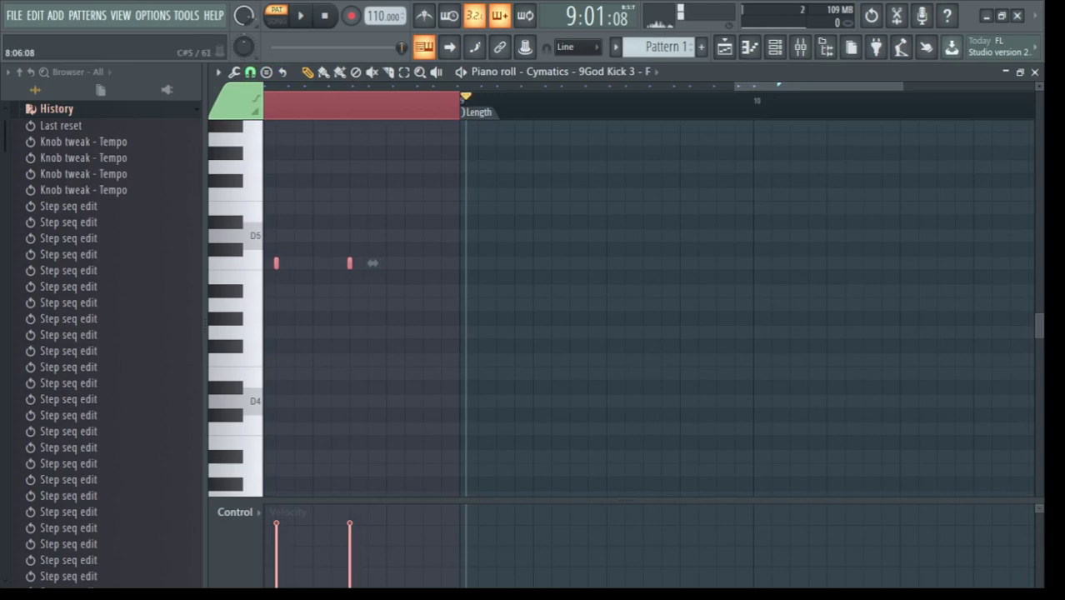
Step: Open the Snare 1 notes in the piano roll with the full eight-bar pattern in view
click(775, 47)
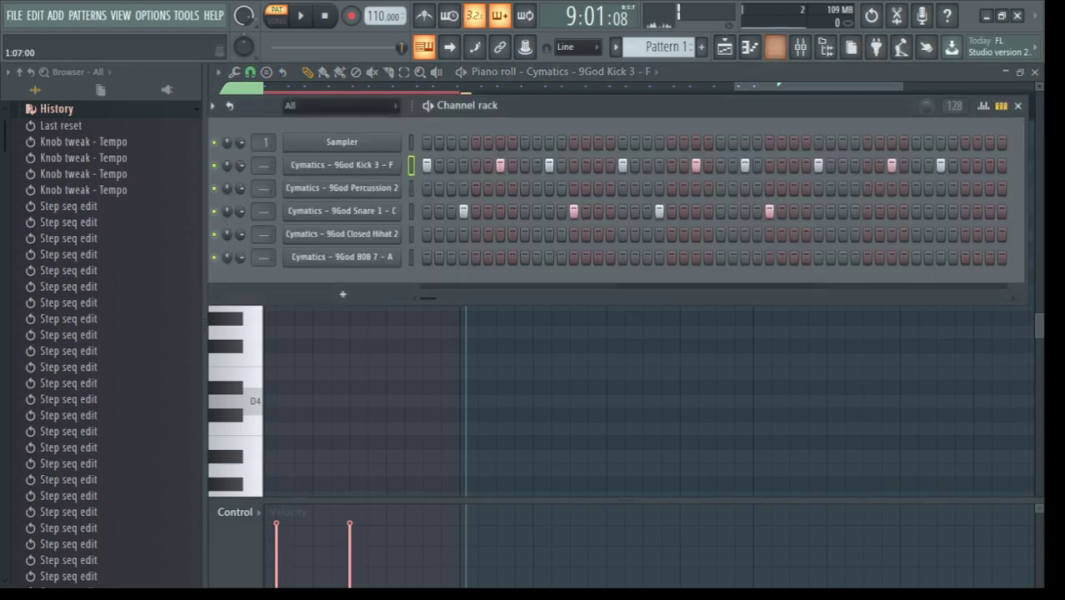
click(342, 211)
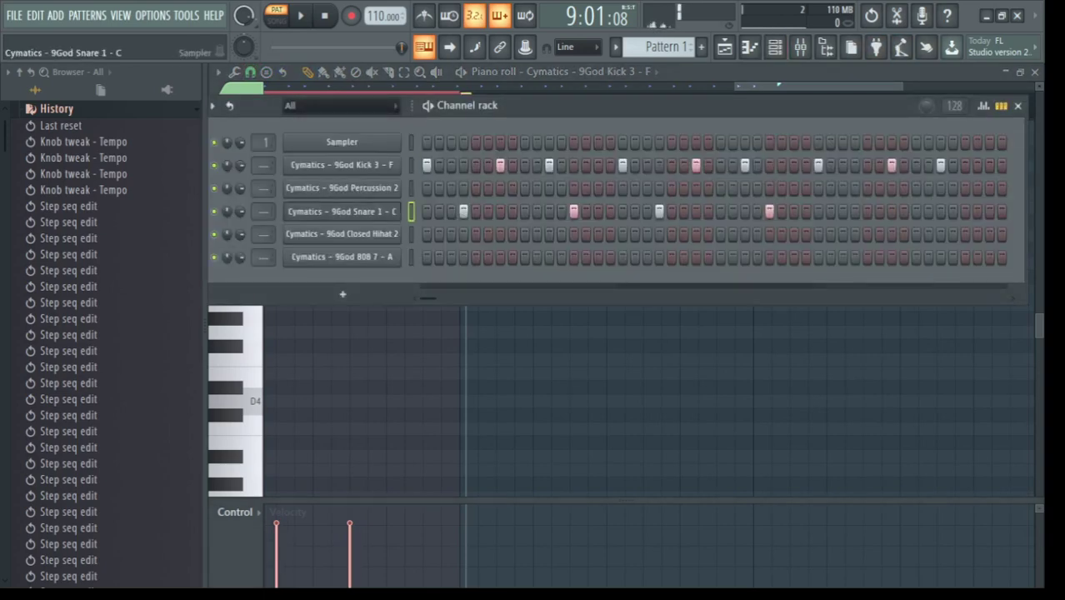
key(F6)
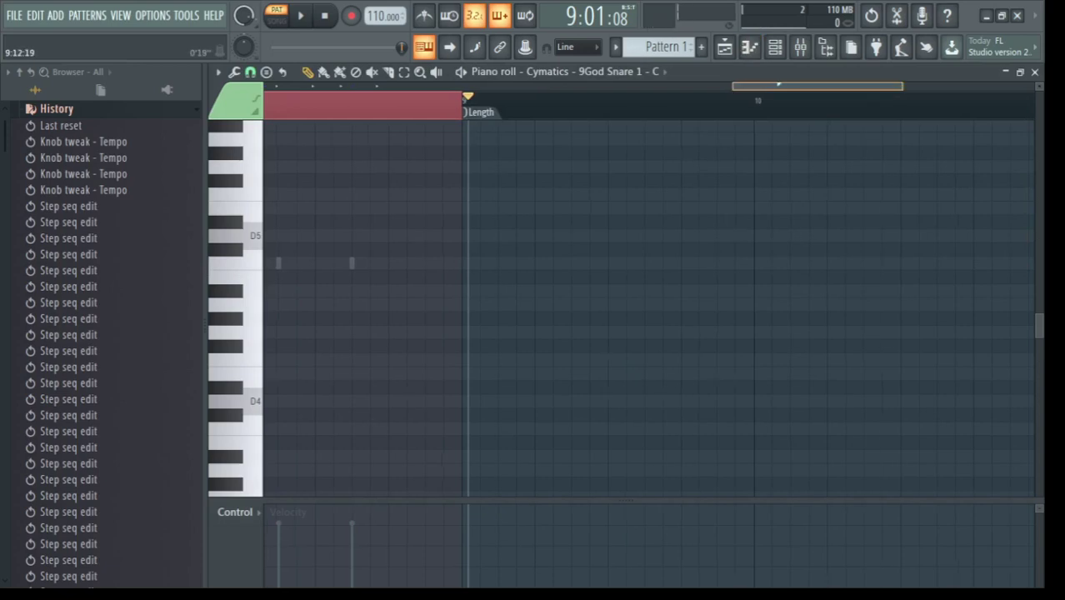
double_click(486, 101)
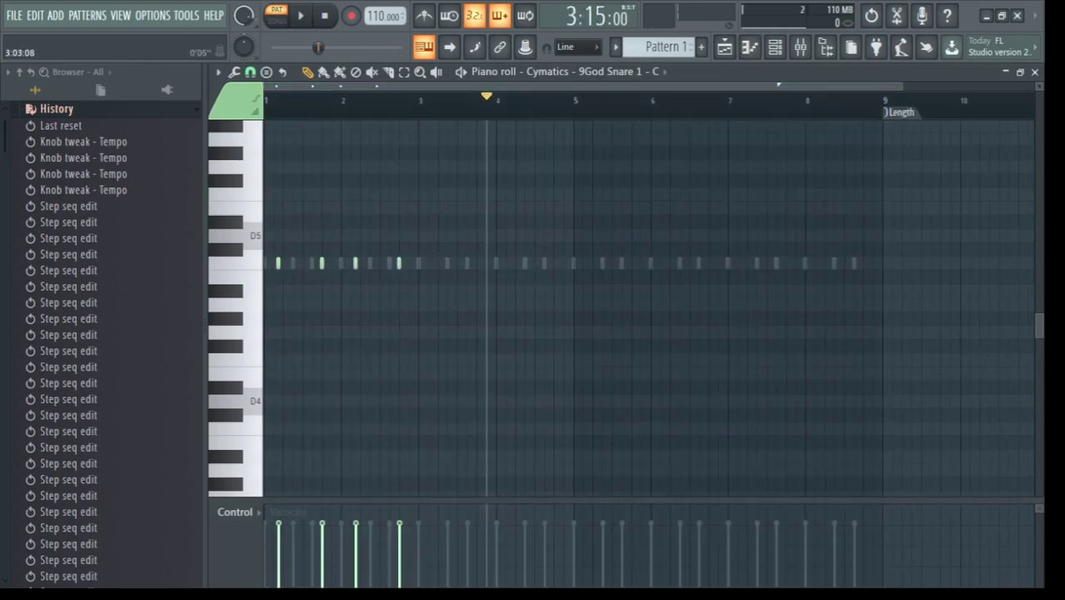
Step: Select bars 1 and 2 of Snare 1 and duplicate the phrase three times to fill bars 3 through 8
click(423, 101)
click(418, 101)
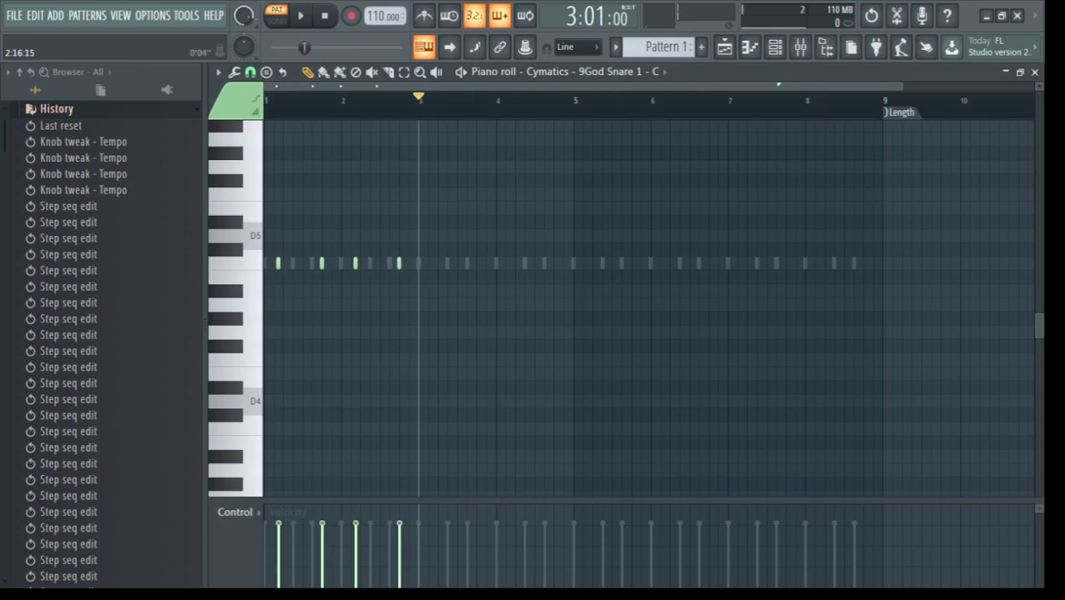
drag(419, 101, 263, 101)
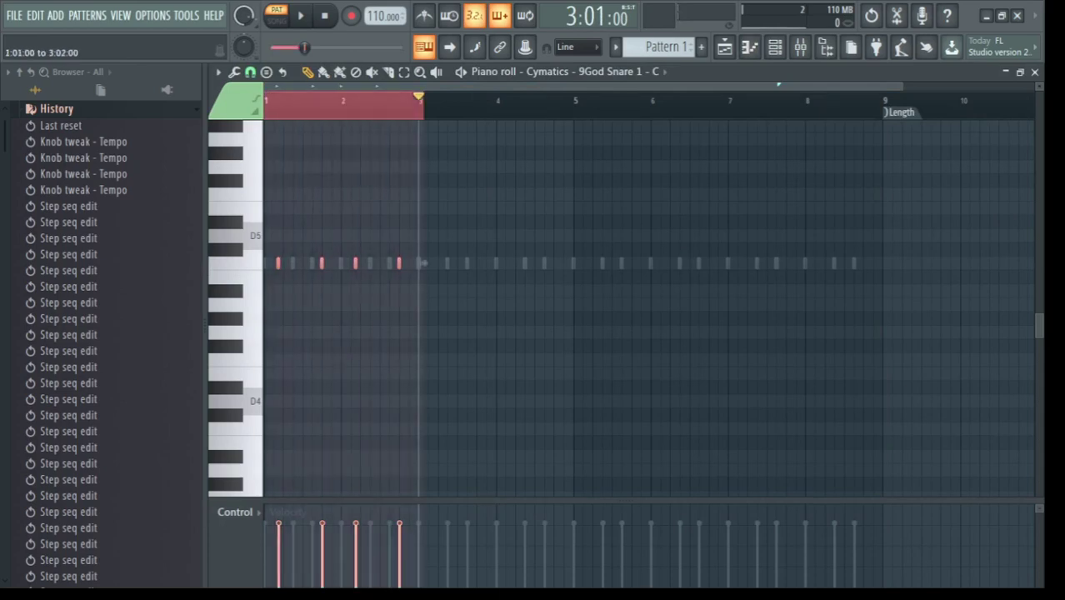
key(space)
key(space)
drag(419, 100, 264, 101)
key(ctrl+b)
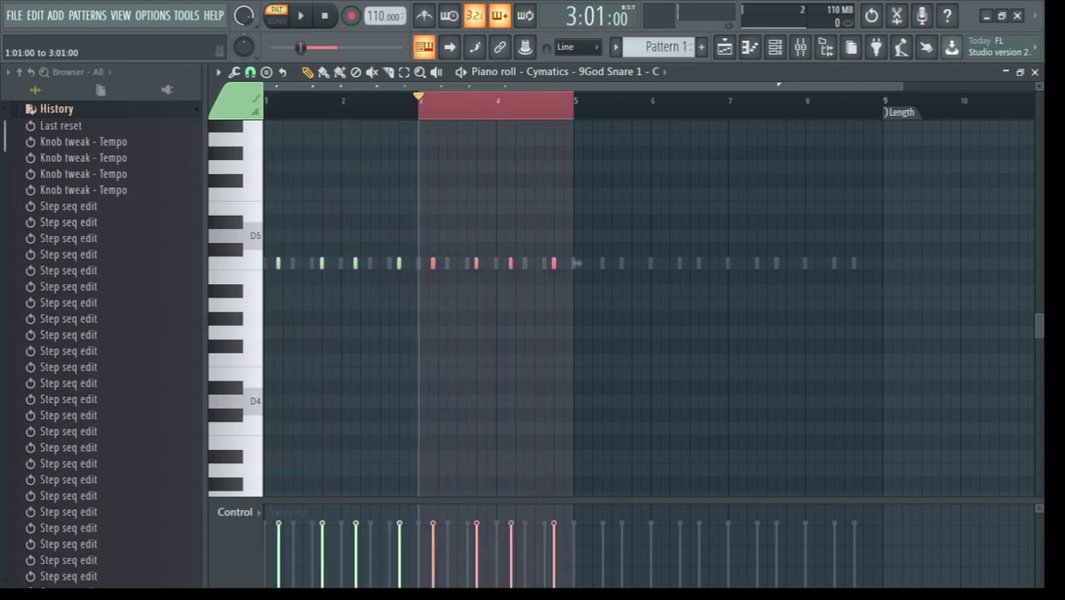
key(ctrl+b)
key(ctrl+b)
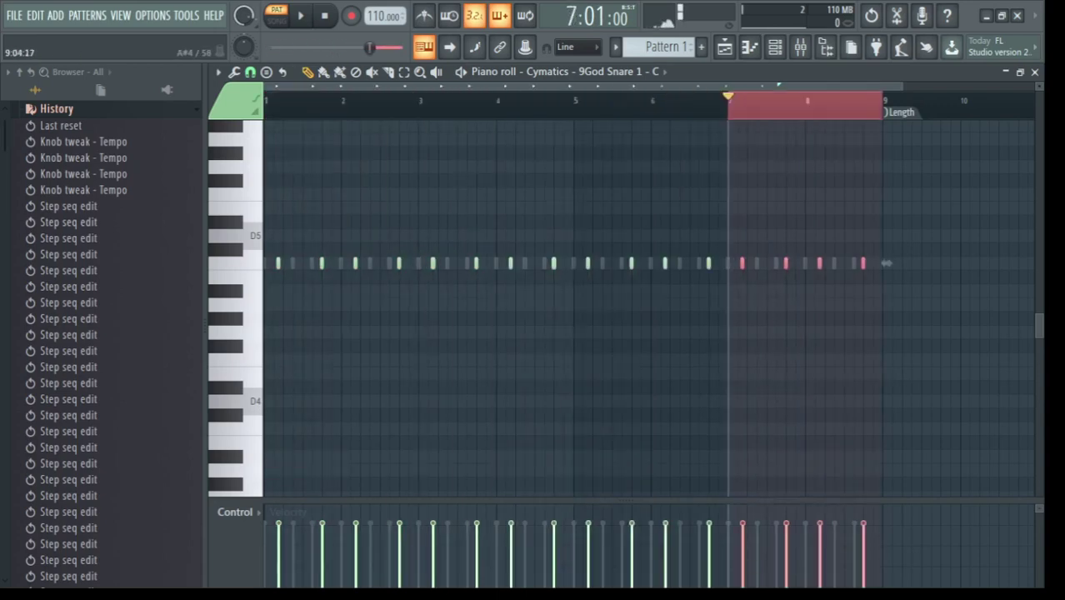
key(ctrl+a)
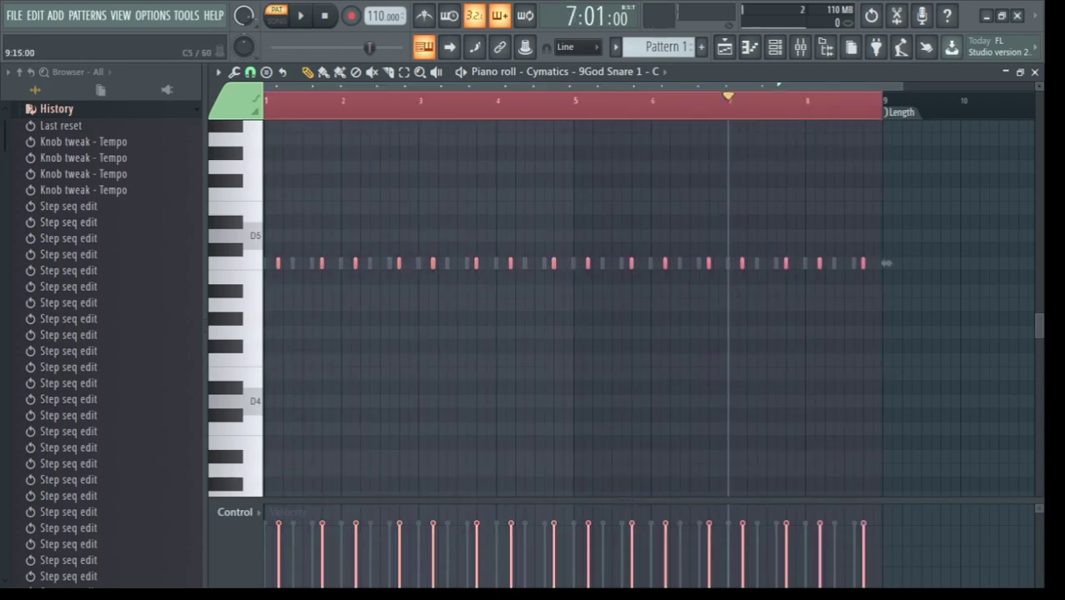
Step: Return to the channel rack and play back the extended kick and snare pattern
click(775, 47)
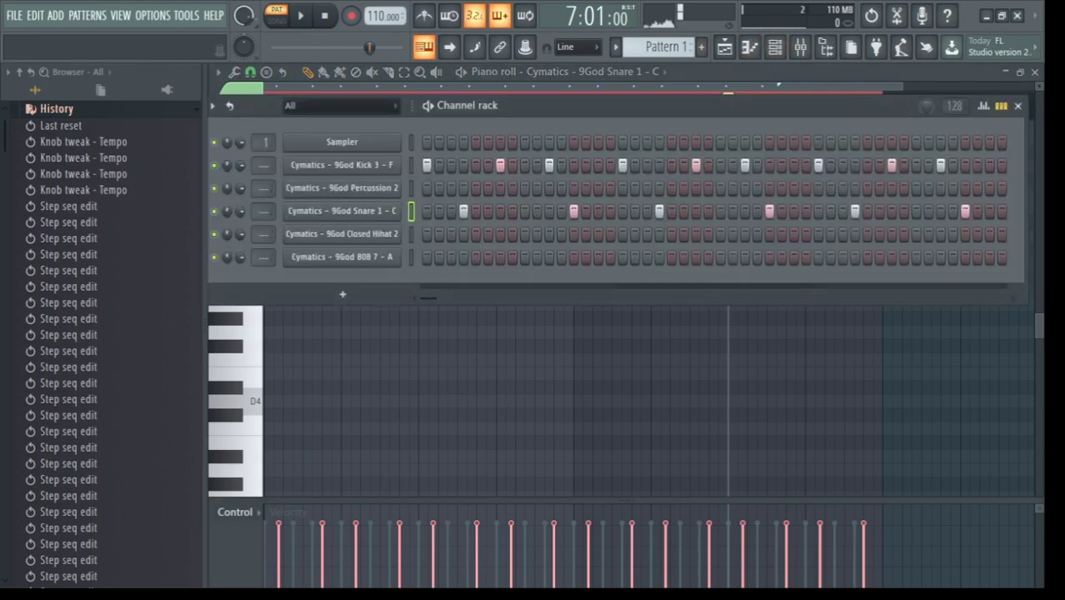
key(space)
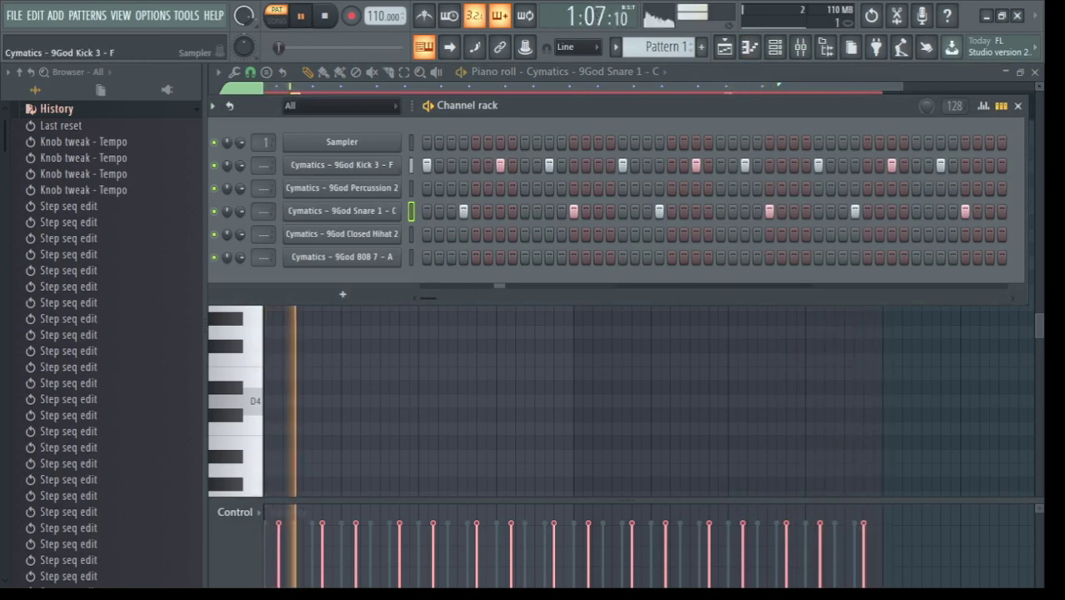
key(space)
Step: Set the root note of the Kick 3 channel to F5 in its miscellaneous functions settings
click(342, 165)
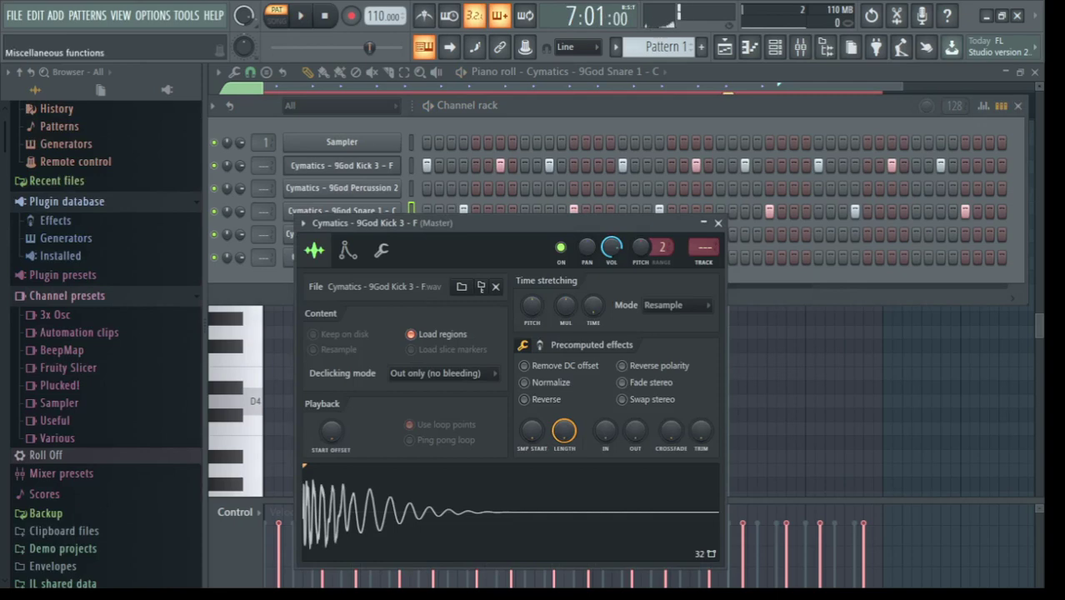
click(380, 250)
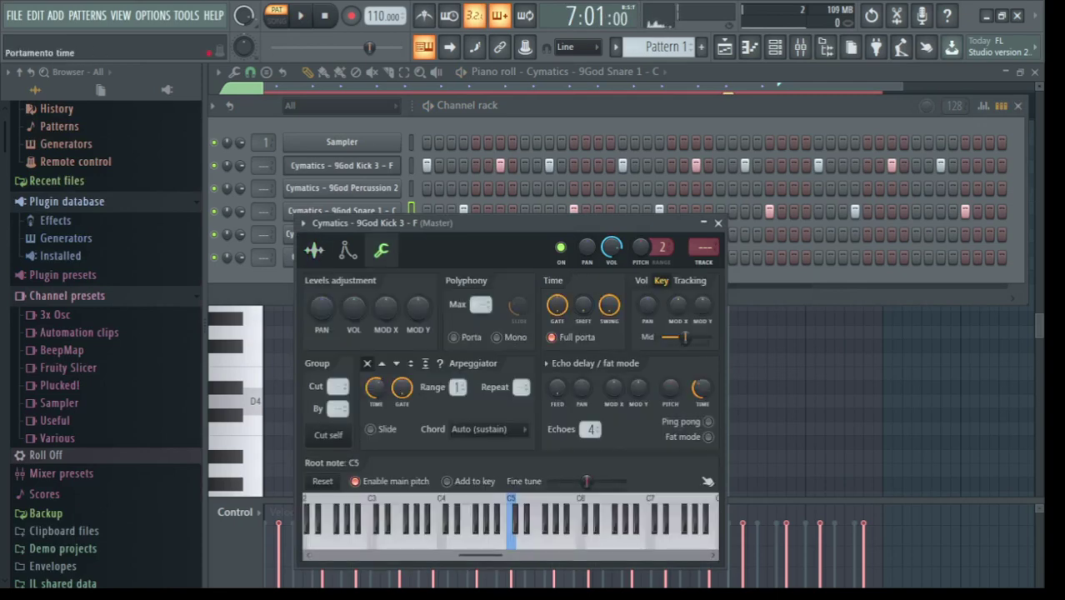
click(411, 165)
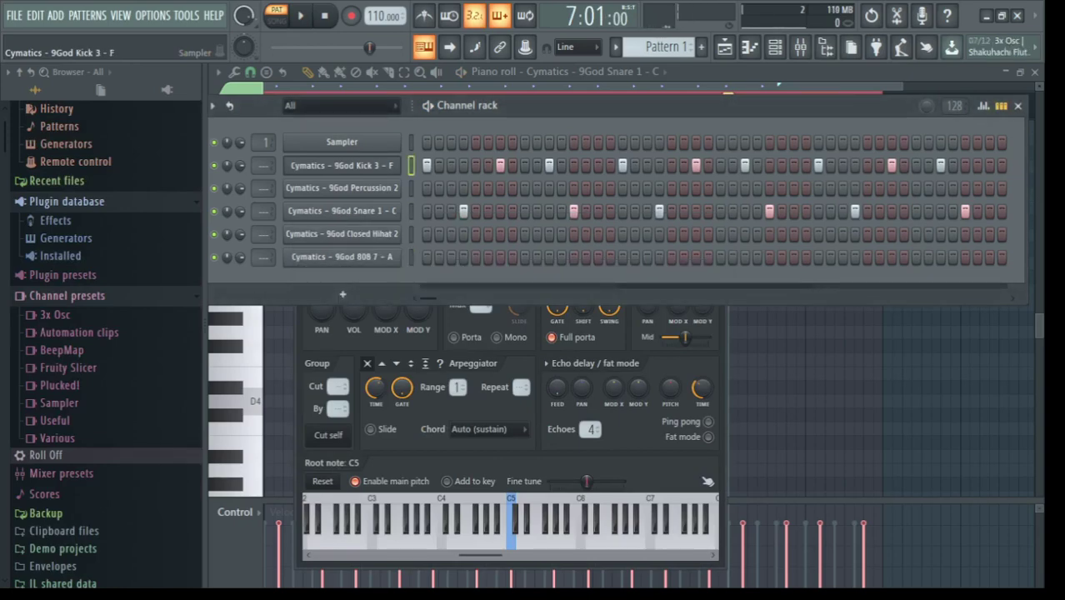
key(F7)
click(774, 46)
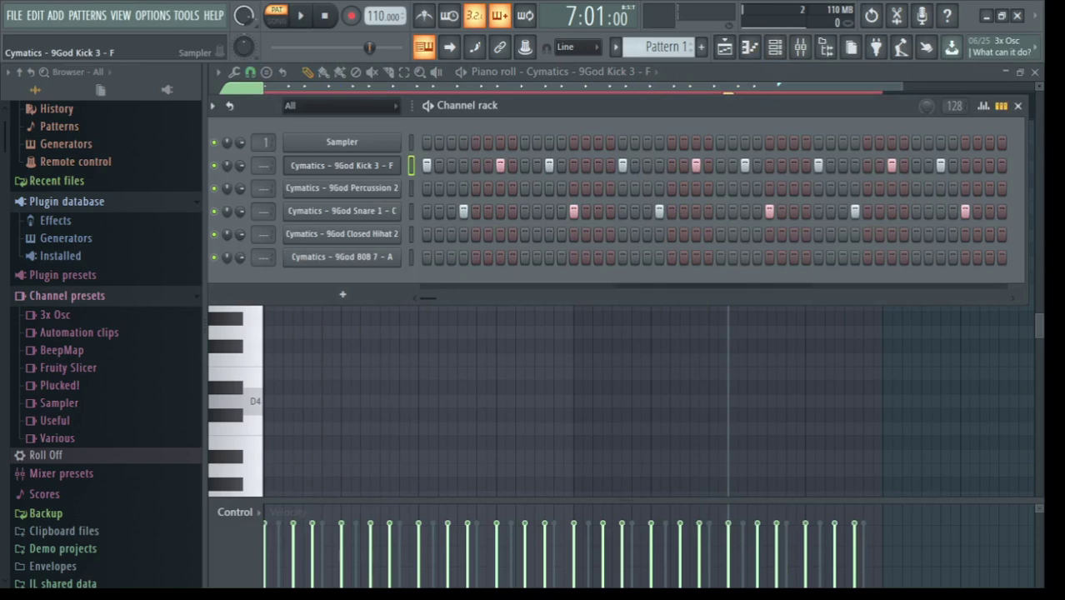
click(342, 165)
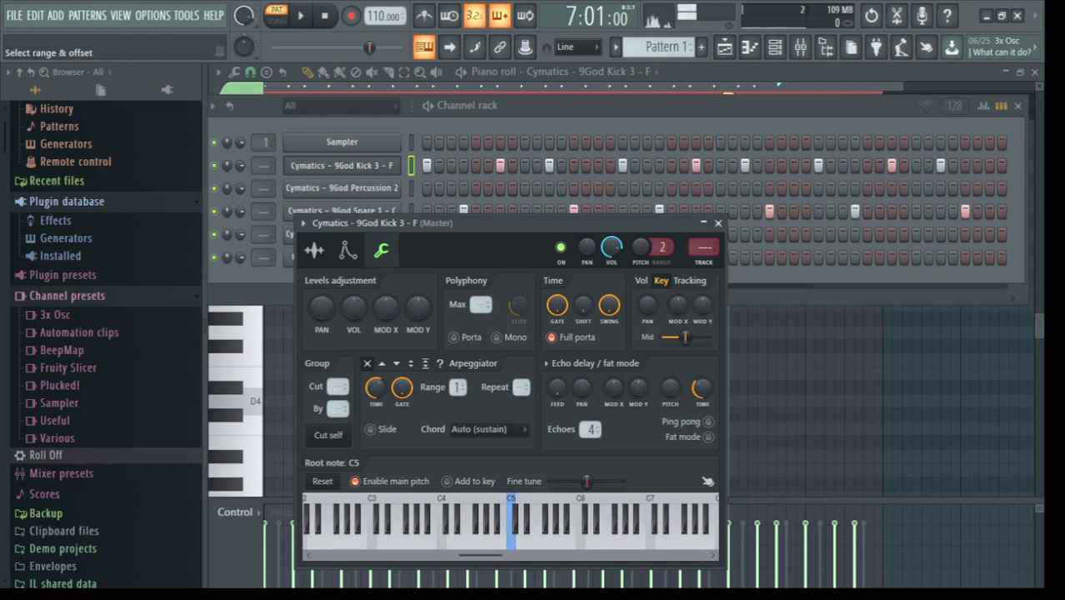
click(540, 538)
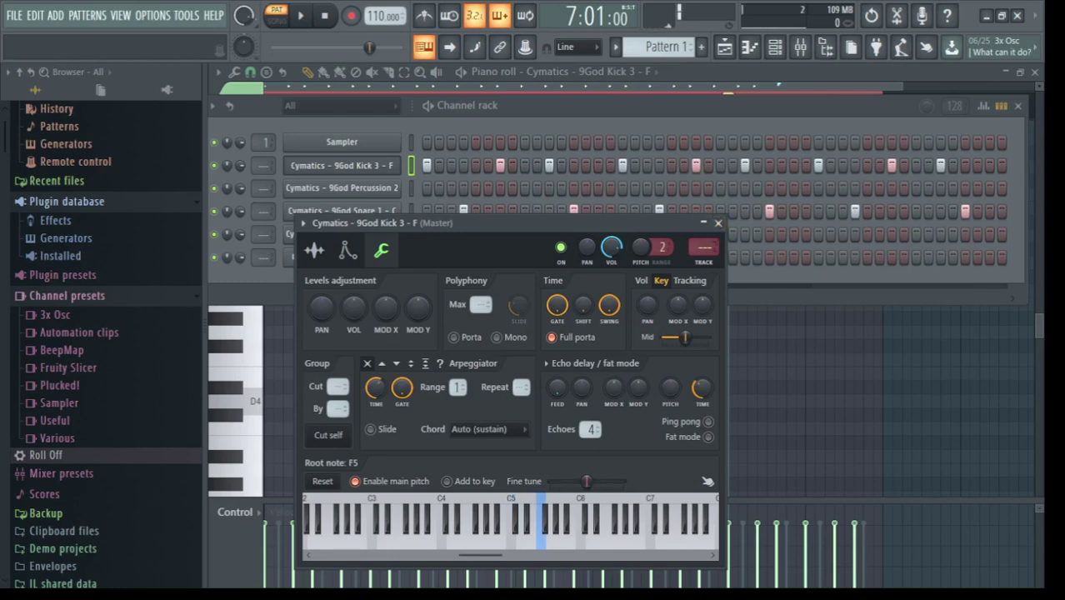
Step: Close the Kick 3 channel settings and play back the pattern
click(717, 224)
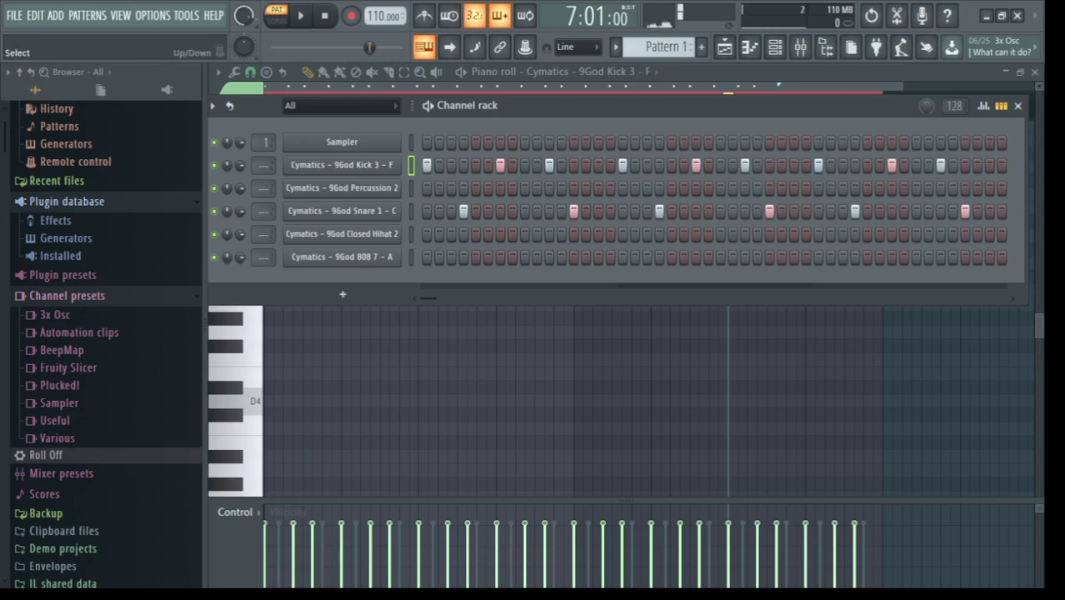
key(space)
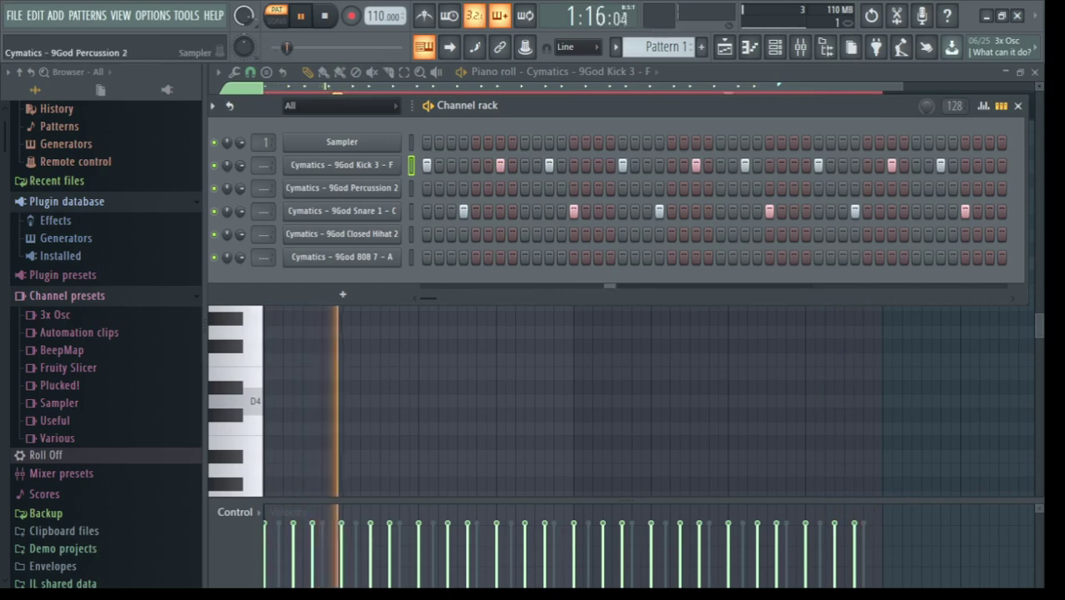
click(411, 188)
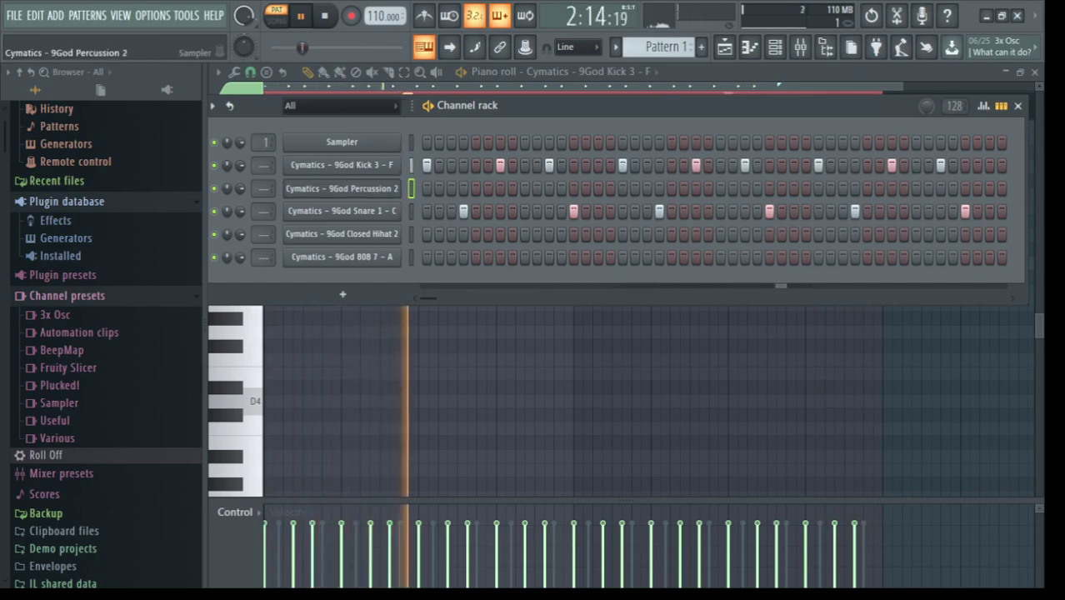
key(F7)
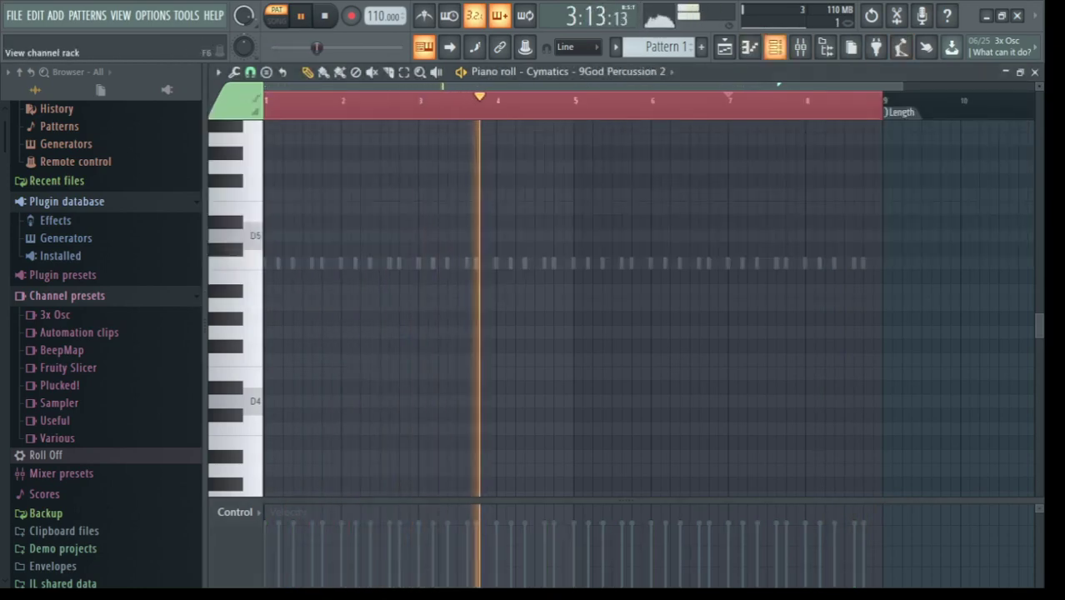
key(F6)
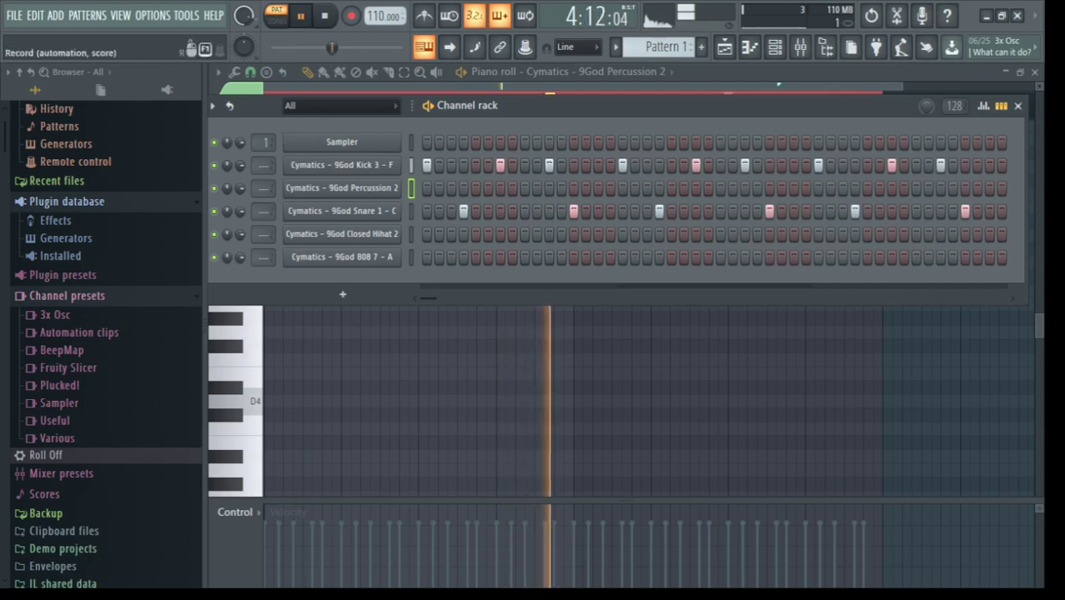
Step: Open the Closed Hihat 2 channel in the piano roll and stop playback
click(411, 235)
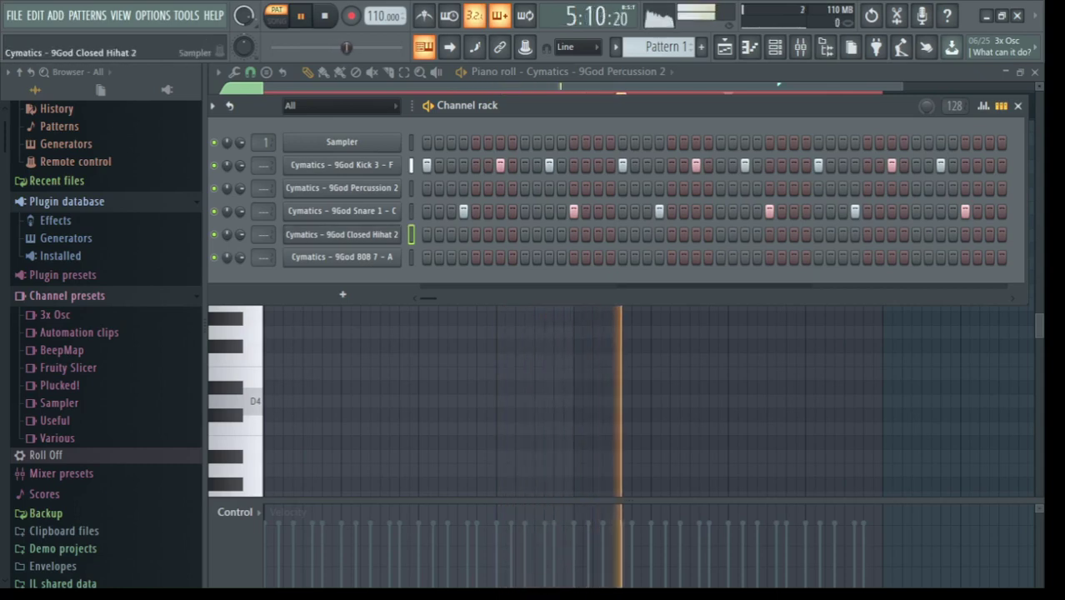
key(F7)
key(space)
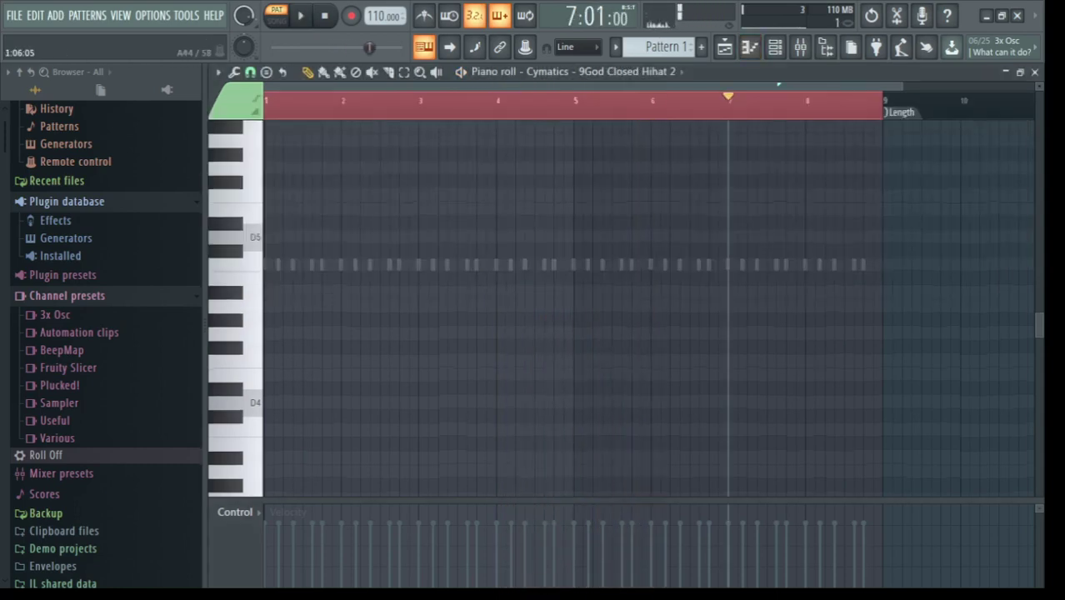
scroll(567, 308, up, 4)
key(space)
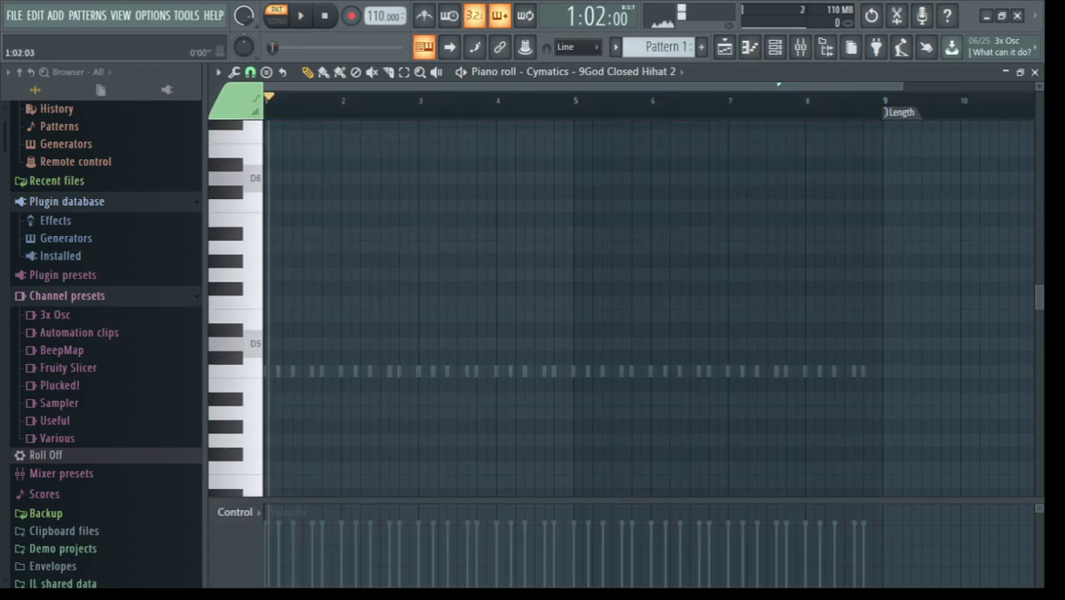
scroll(567, 308, down, 5)
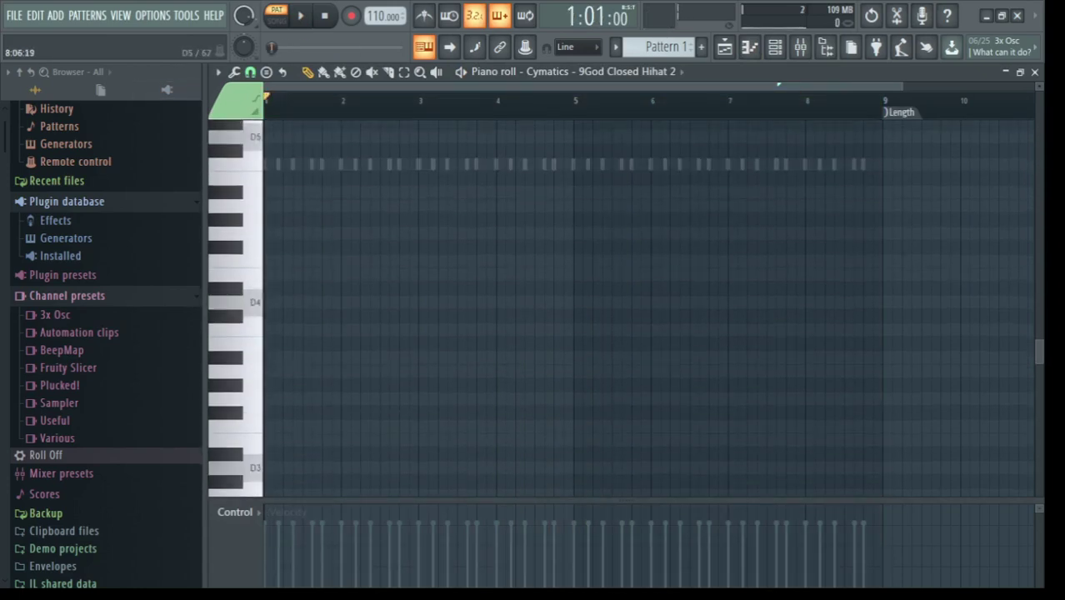
scroll(567, 309, up, 3)
scroll(651, 308, up, 2)
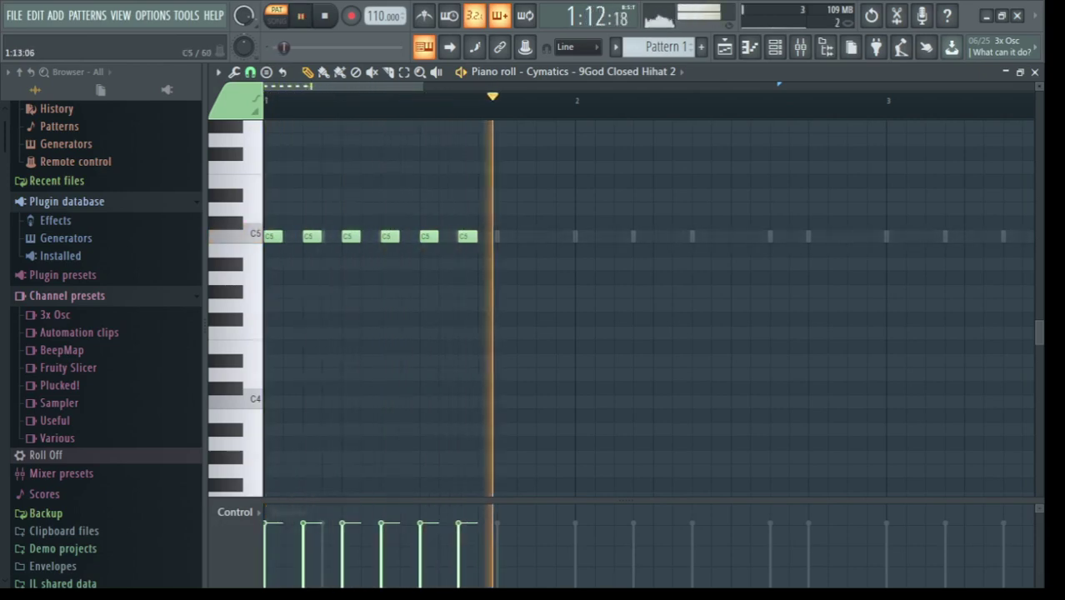
Step: Fill bars 1 and 2 with evenly spaced C5 hi-hat notes, eight per bar, playing the pattern to check them
key(space)
click(543, 237)
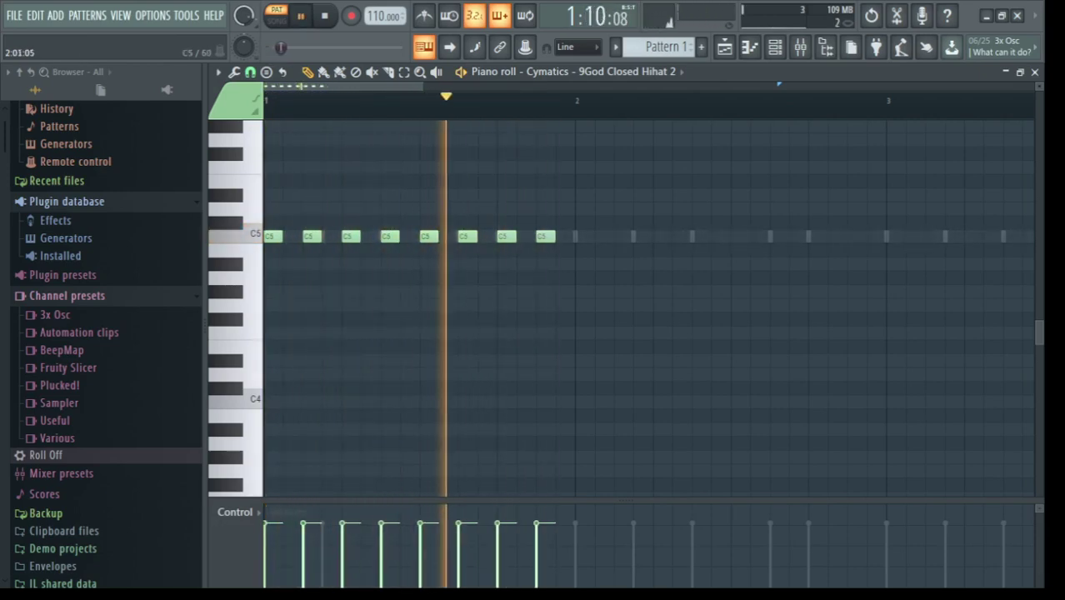
click(580, 237)
right_click(581, 237)
key(space)
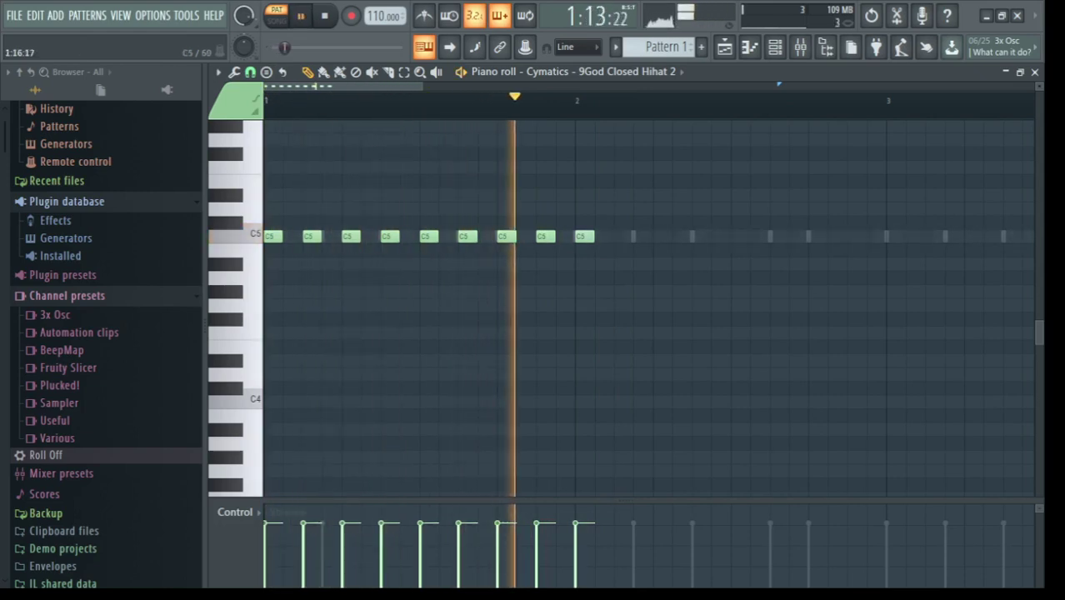
click(583, 237)
click(622, 237)
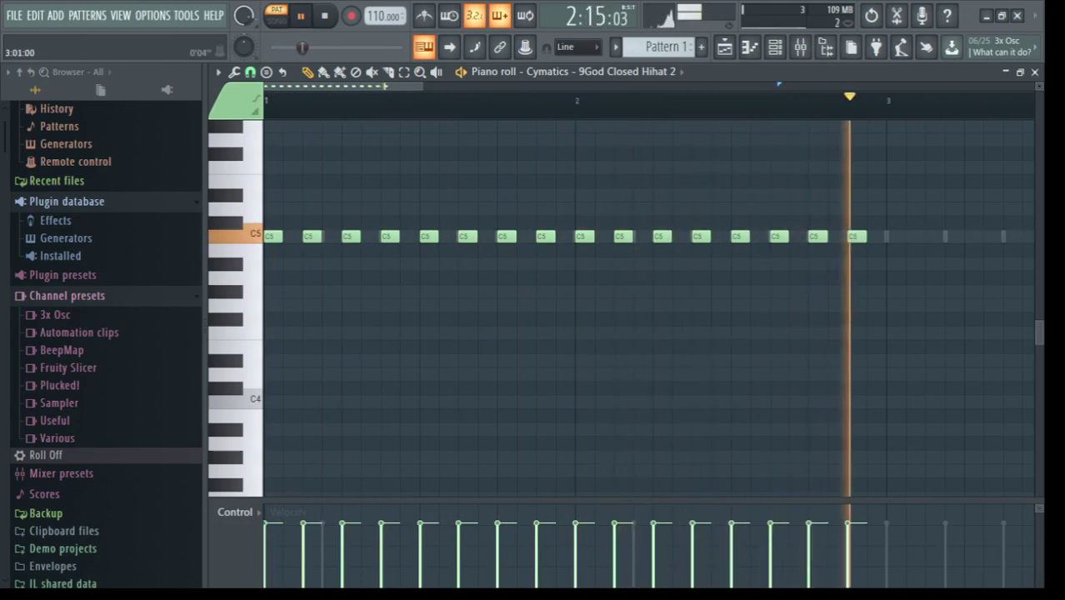
key(space)
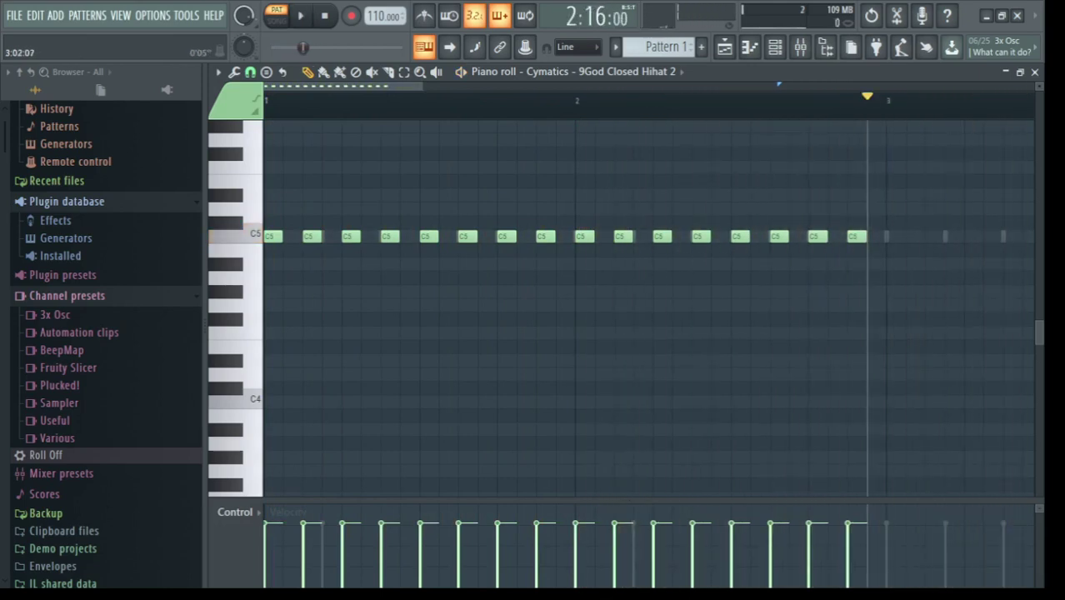
Step: Select the hi-hat notes in bars 1 and 2, vary their velocities slightly and audition the result
drag(886, 104, 263, 105)
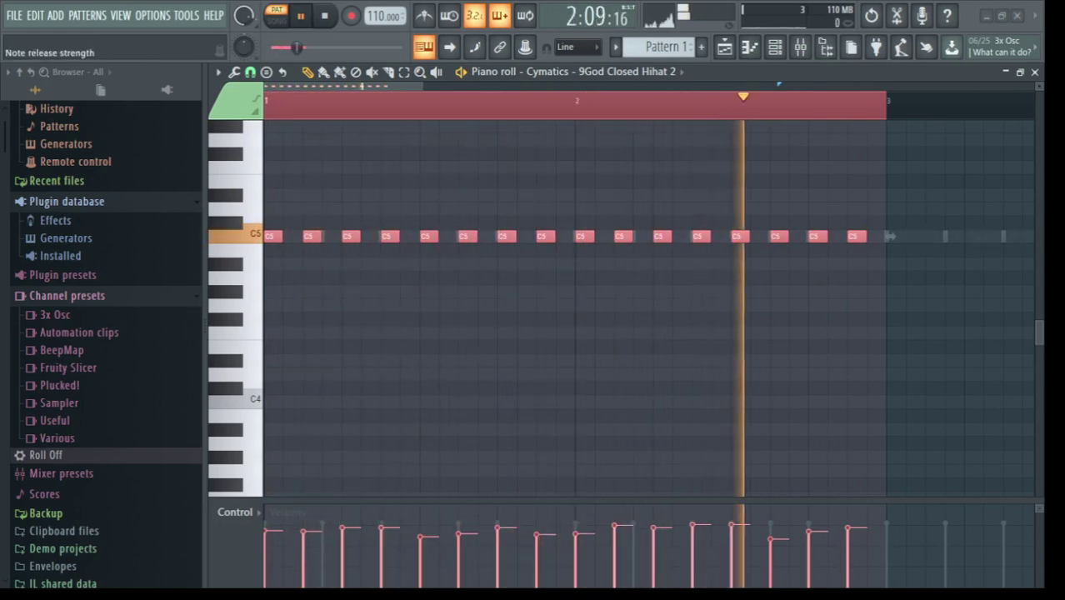
key(space)
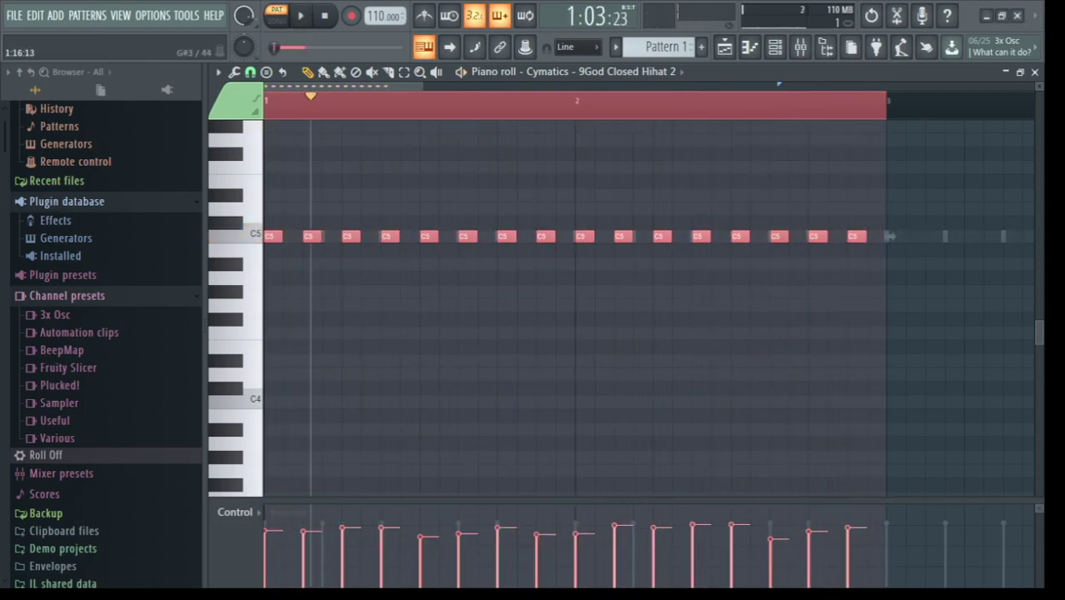
Step: Chop the fourth hi-hat note of bar 1 into a roll of four short notes and lower it to A#4
key(ctrl+d)
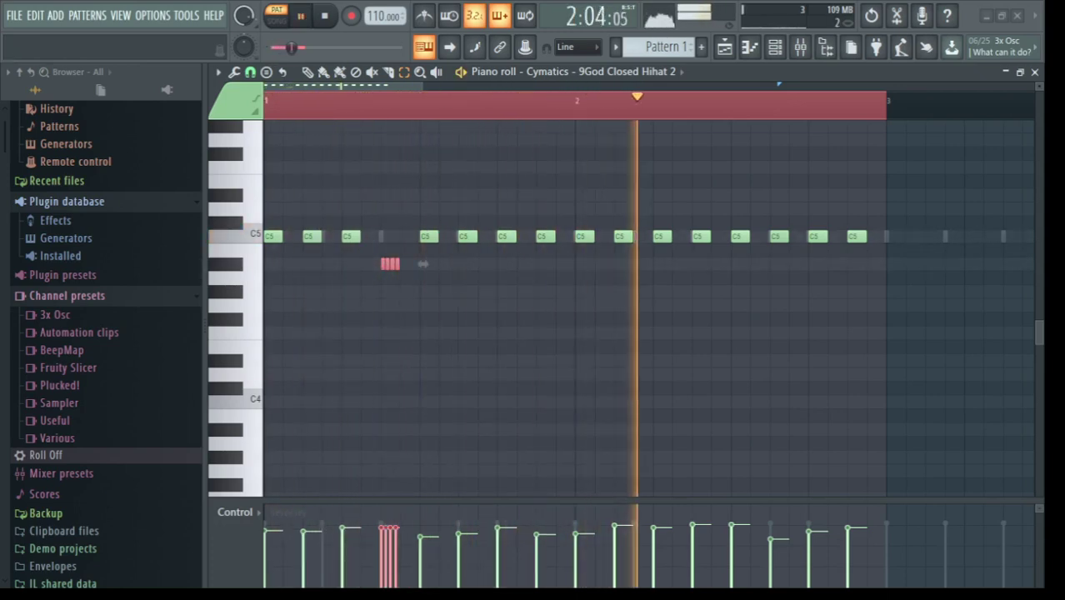
key(space)
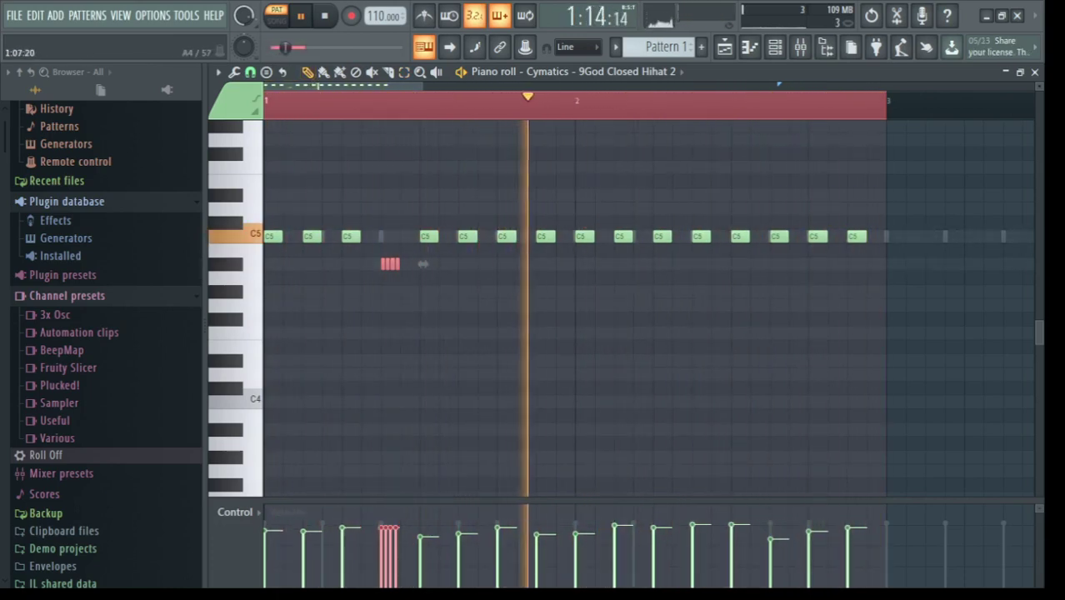
Step: Try a copy of the hi-hat roll late in bar 2, chopped finer and raised to D5, and undo it
mouse_move(398, 265)
mouse_down()
mouse_move(611, 264)
mouse_move(674, 359)
mouse_move(735, 276)
mouse_move(831, 264)
mouse_move(831, 291)
mouse_up()
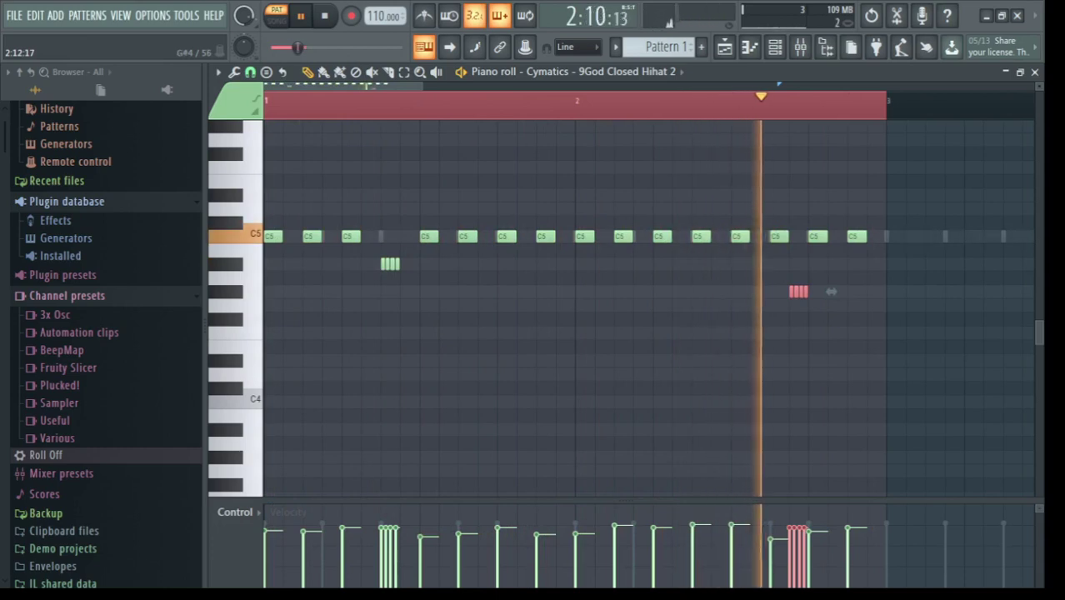
drag(831, 291, 831, 208)
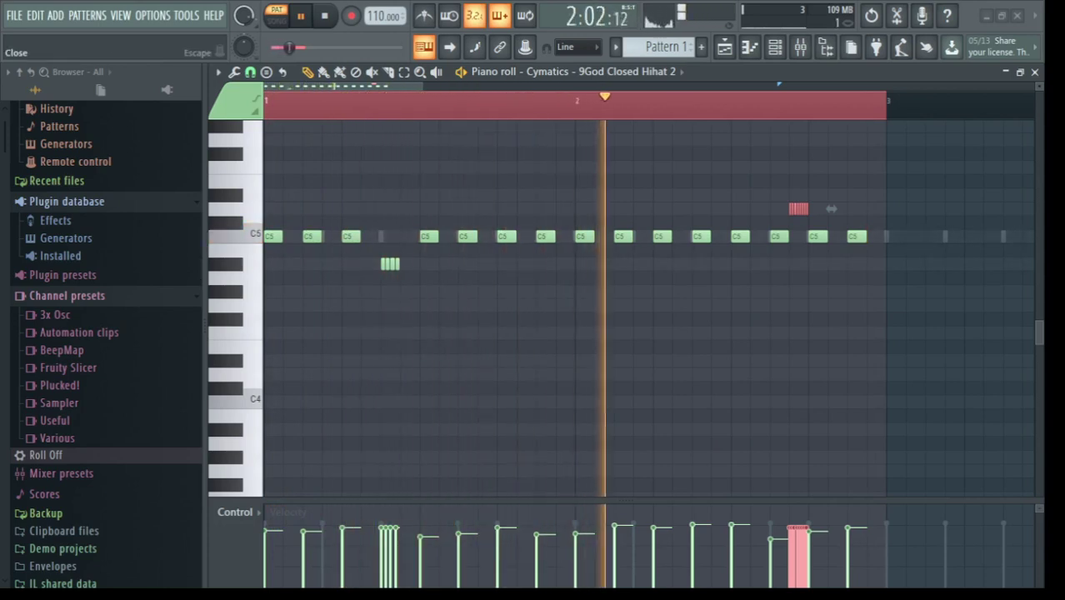
key(ctrl+z)
Step: Replace the second hi-hat note of bar 2 with a copied roll at A#4 and the last note with one at F4
key(space)
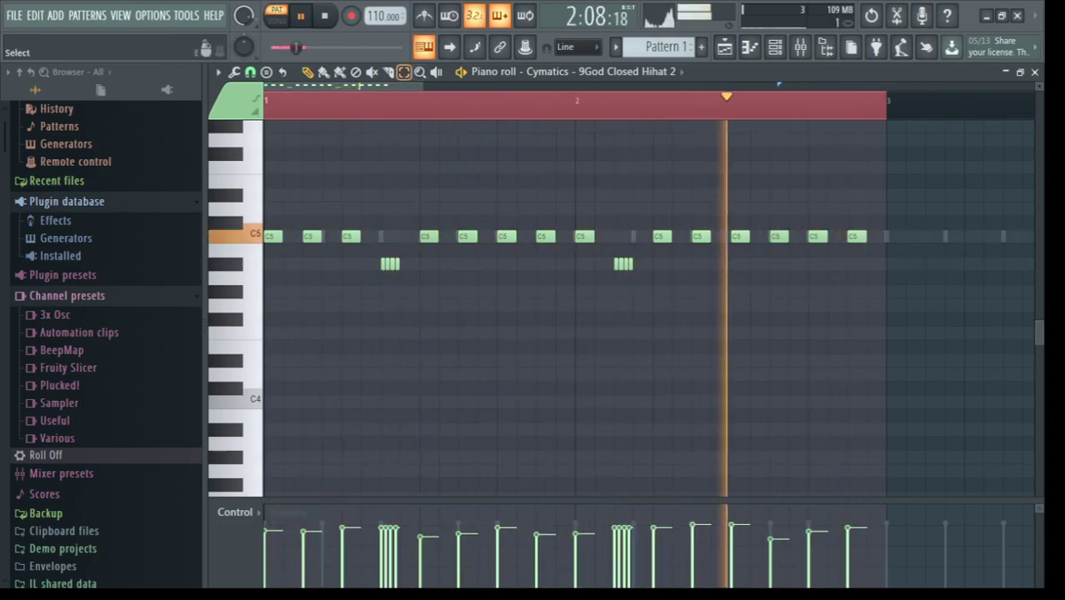
drag(609, 257, 641, 280)
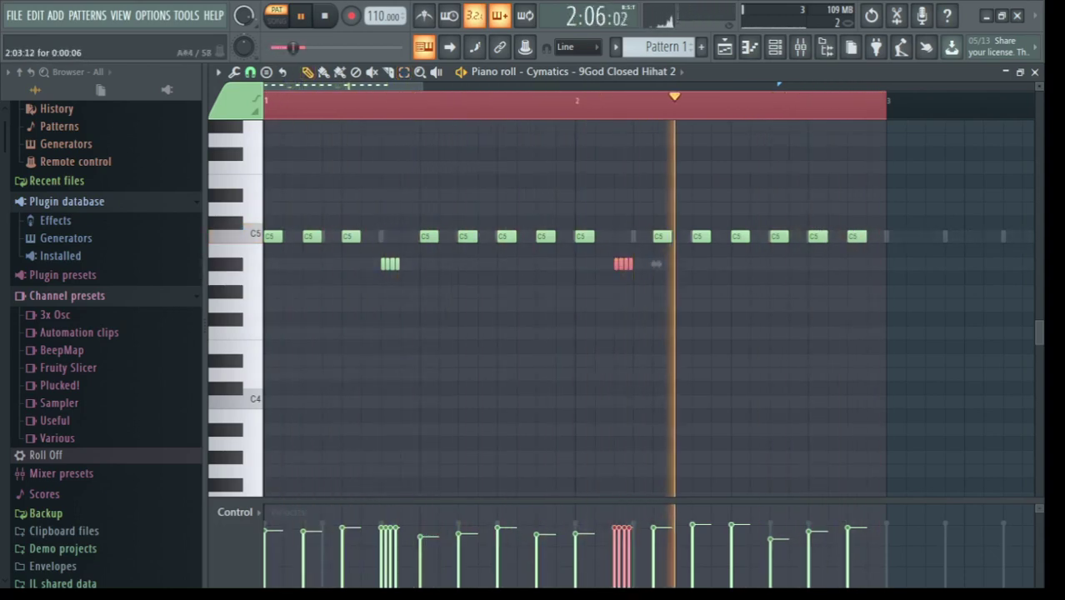
drag(624, 263, 890, 334)
right_click(863, 237)
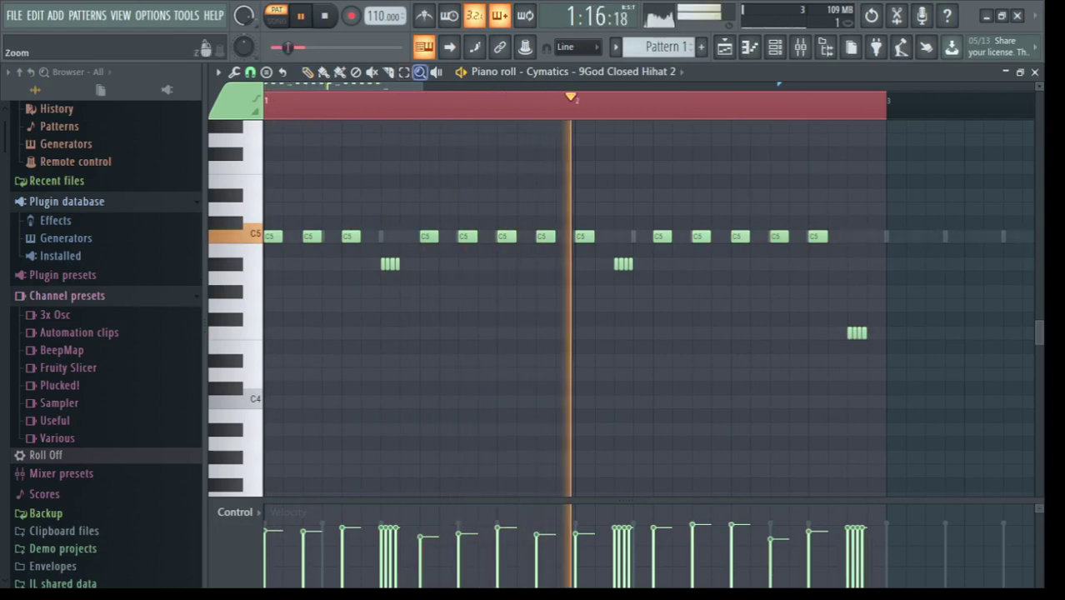
Step: Select all three hi-hat rolls and raise them one octave, to A#5, A#5 and F5
drag(368, 259, 872, 354)
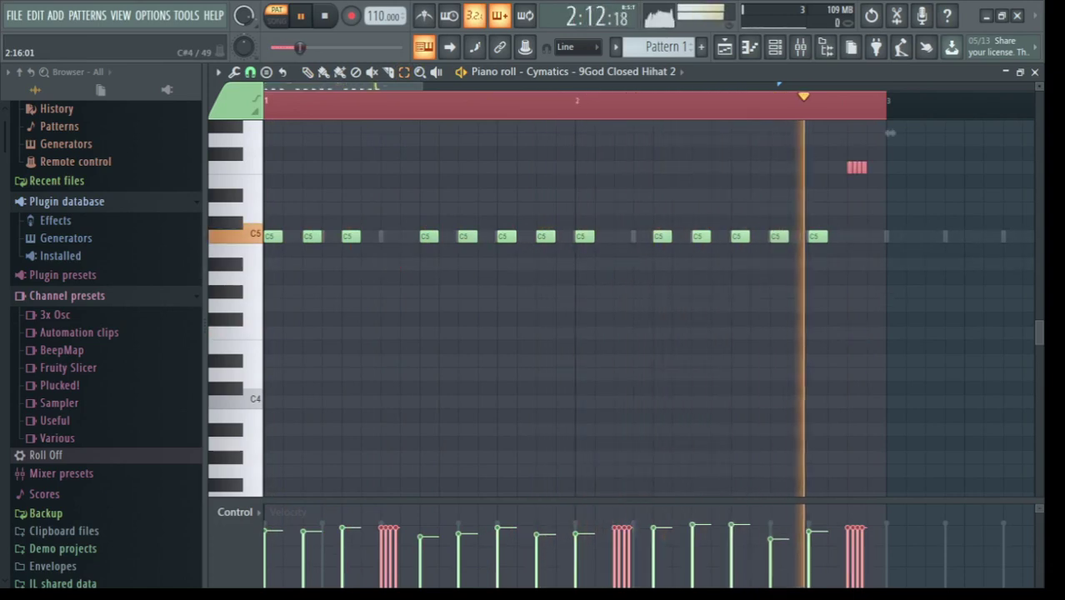
key(Delete)
key(ctrl+Down)
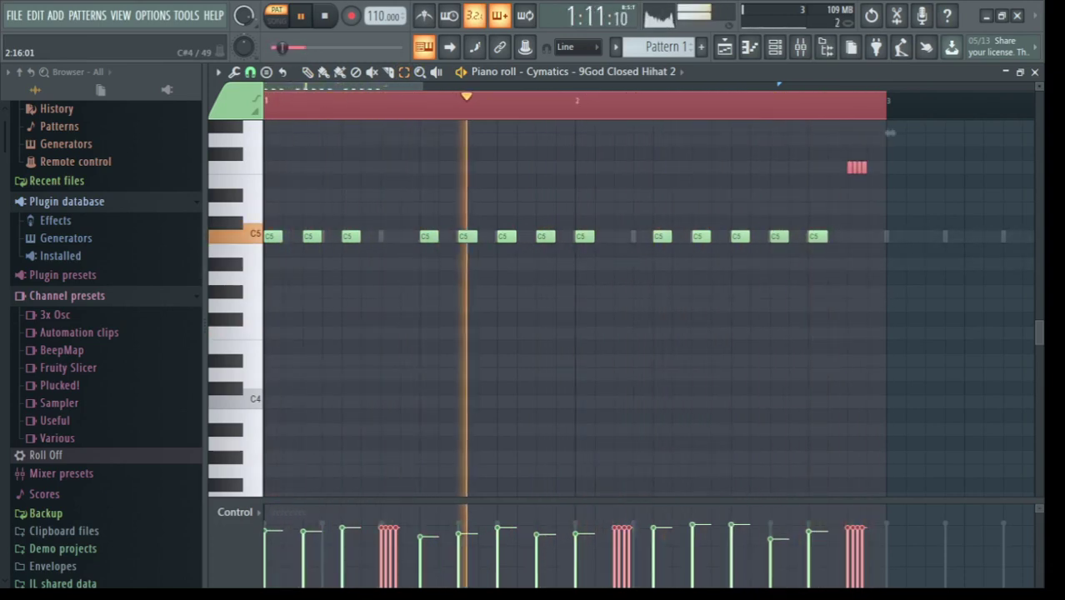
key(ctrl+Down)
key(ctrl+Up)
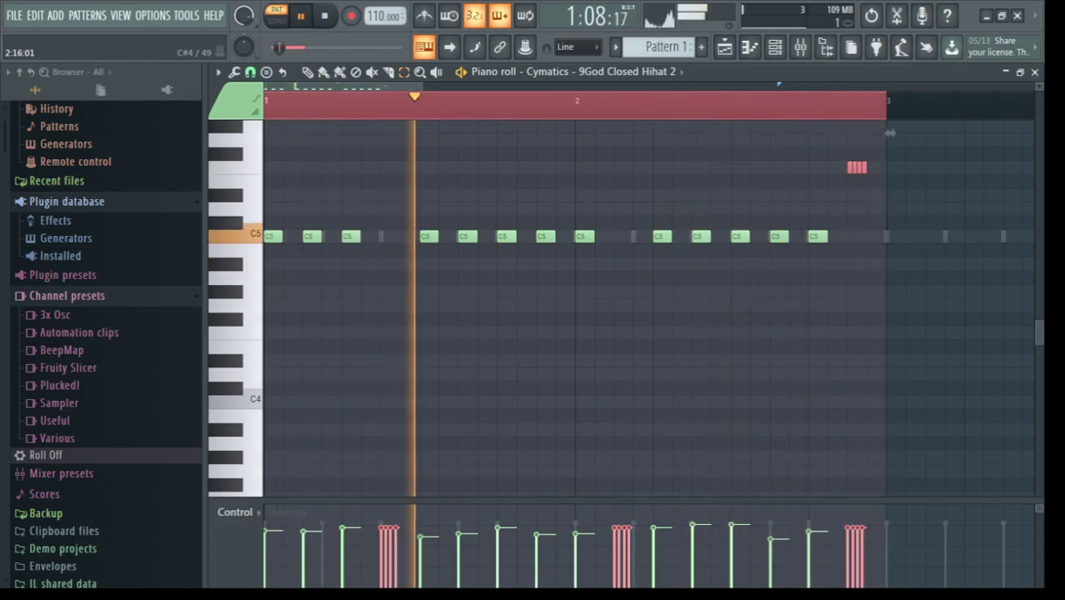
scroll(576, 309, up, 4)
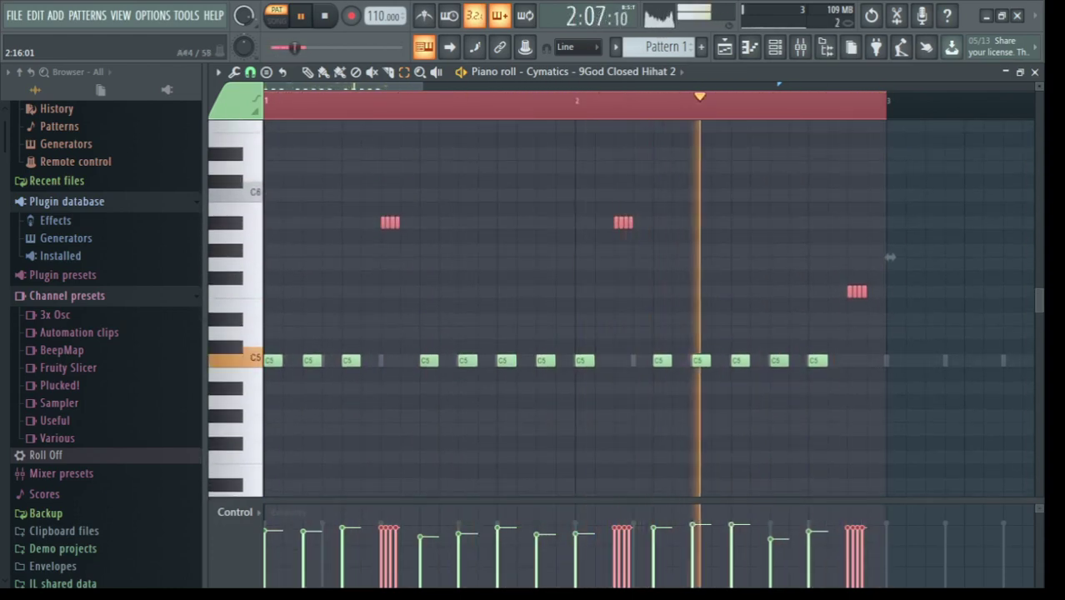
Step: Select the roll near the start of bar 2 and lower it one octave to A#4
drag(608, 218, 635, 242)
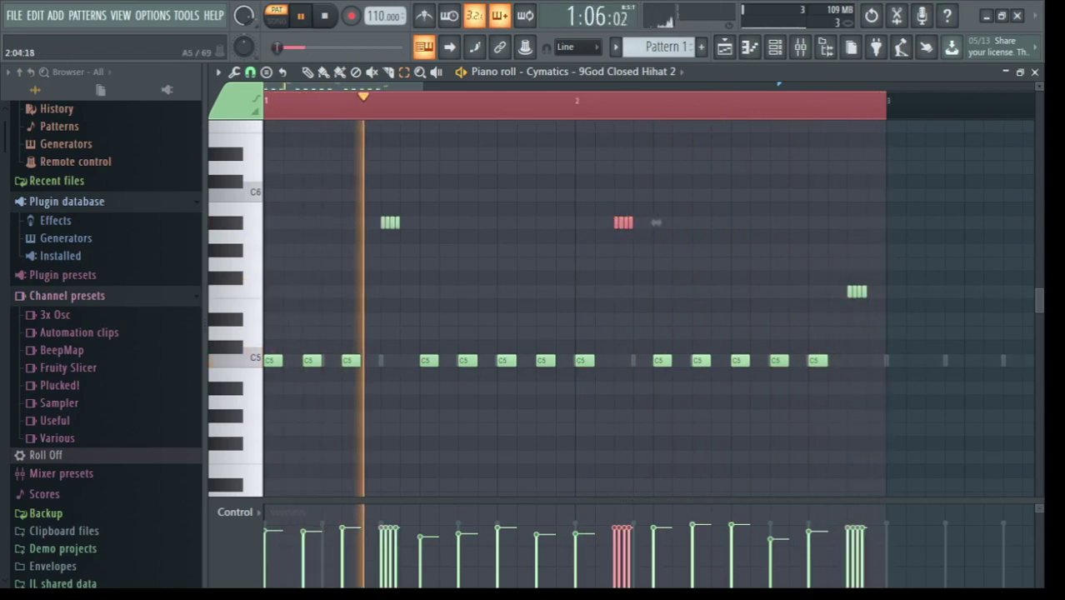
key(ctrl+Down)
key(ctrl+Down)
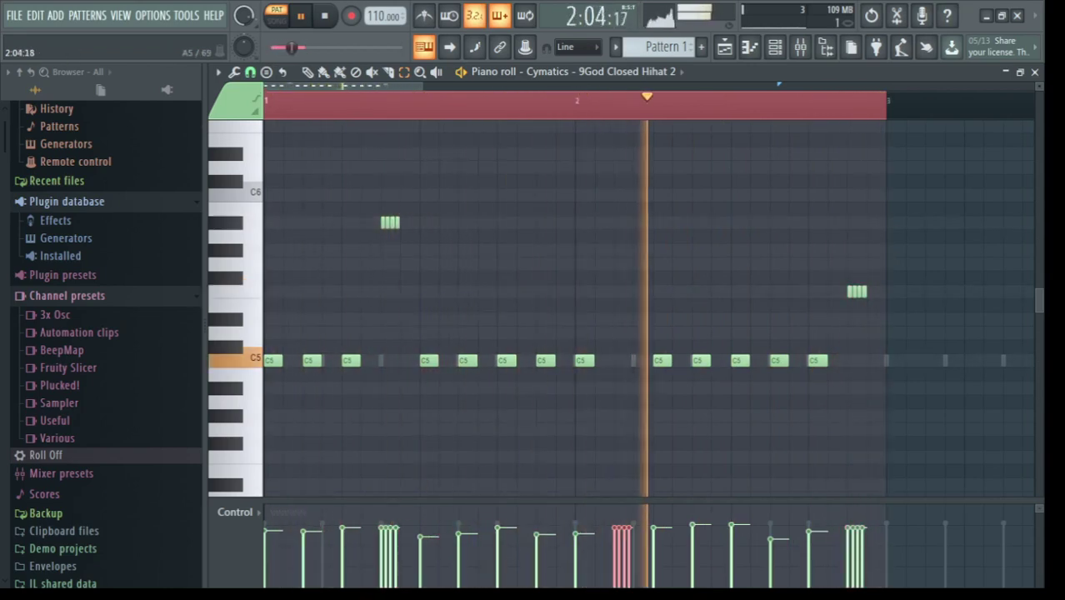
key(ctrl+Up)
key(ctrl+Up)
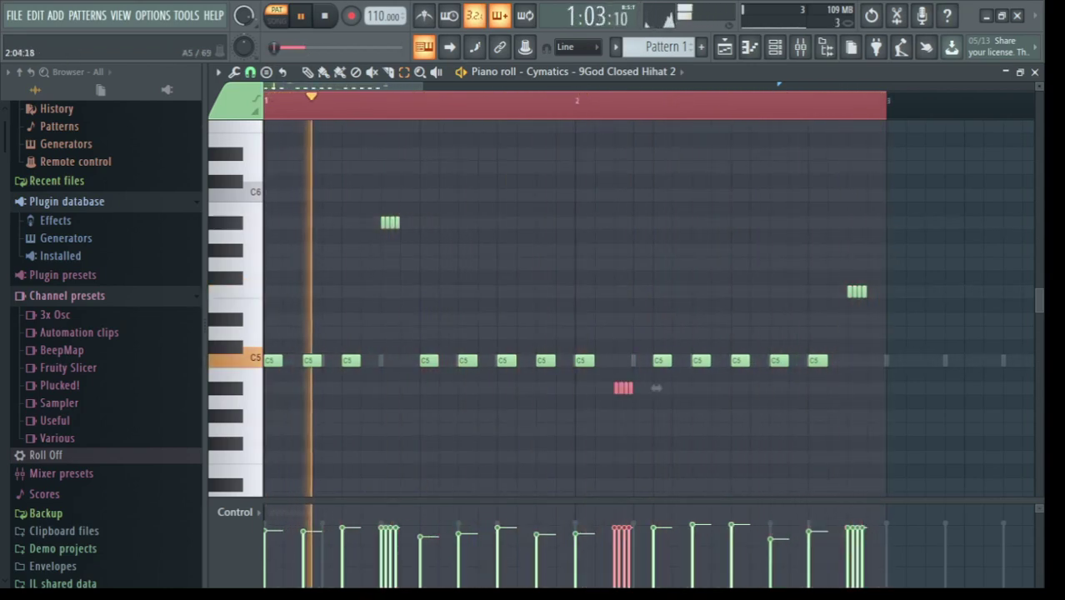
Step: Shape rising velocity ramps on the A#5 roll in bar 1 and the F5 roll at the end of bar 2
click(392, 223)
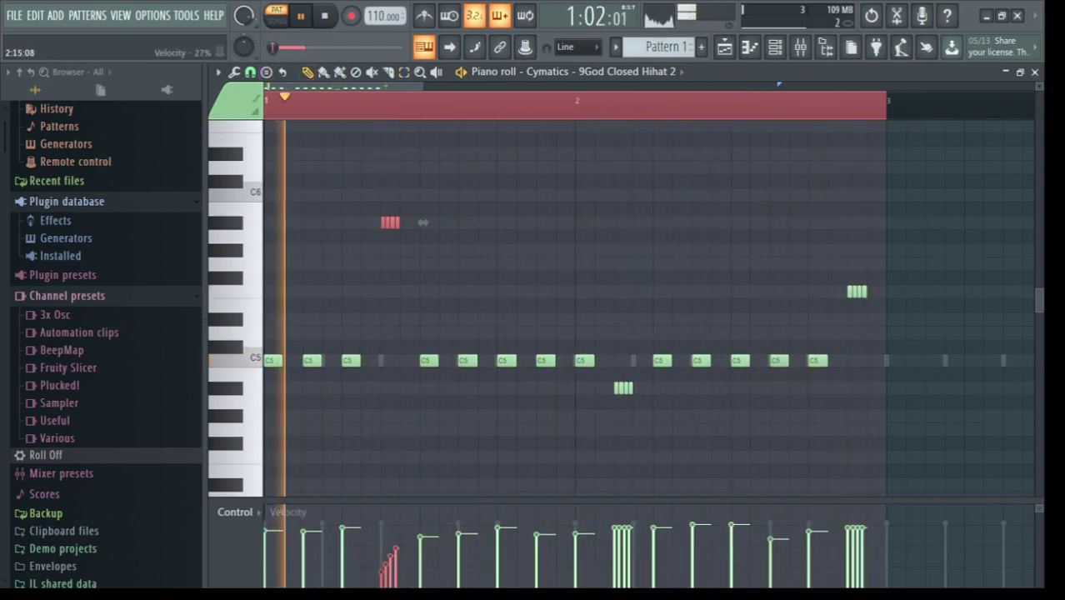
key(ctrl+d)
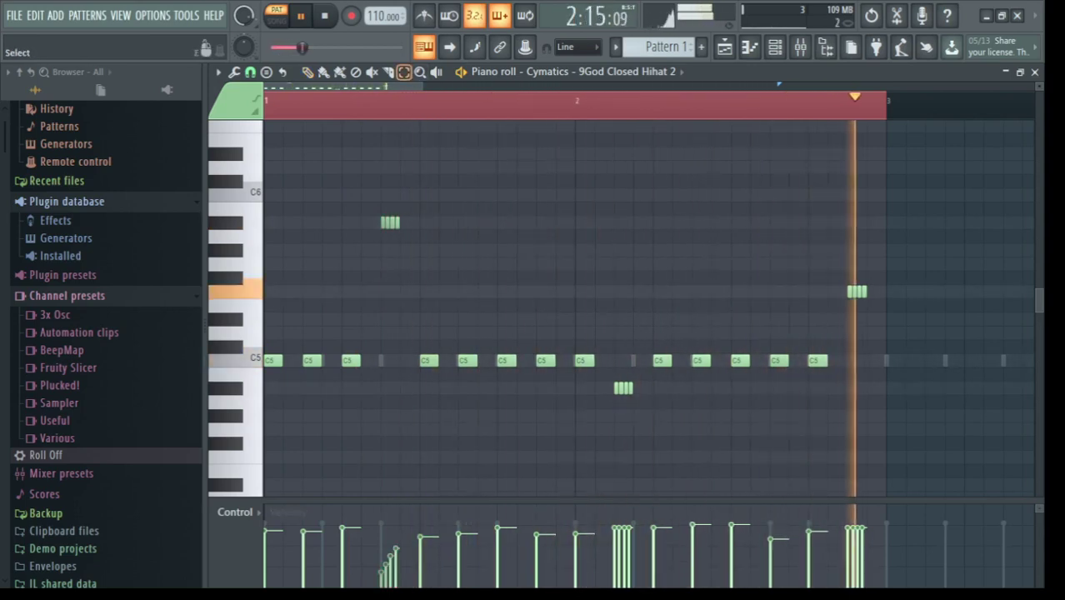
click(857, 291)
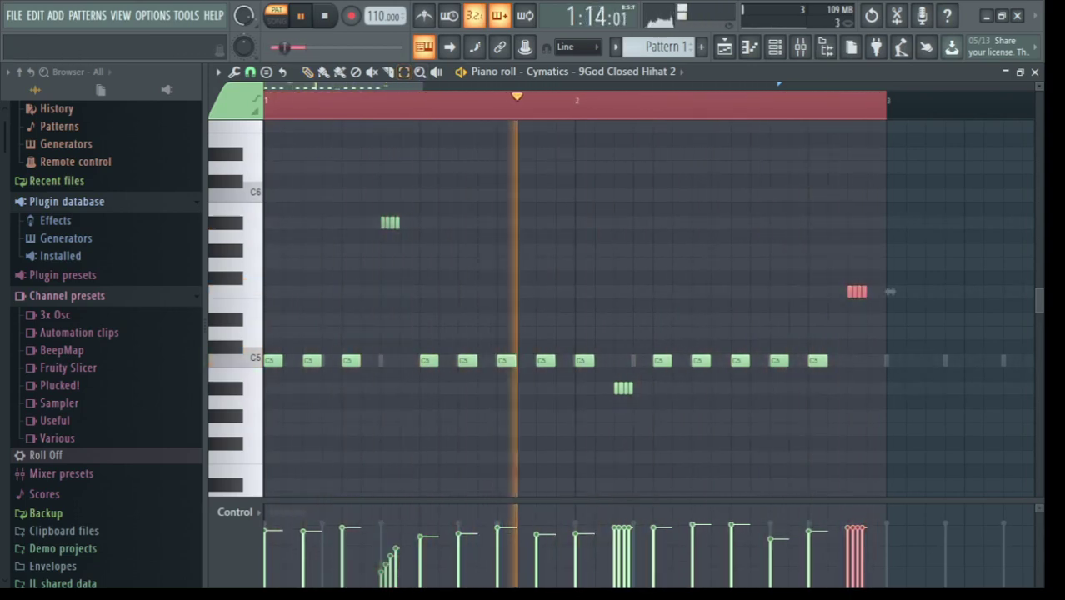
drag(848, 563, 863, 535)
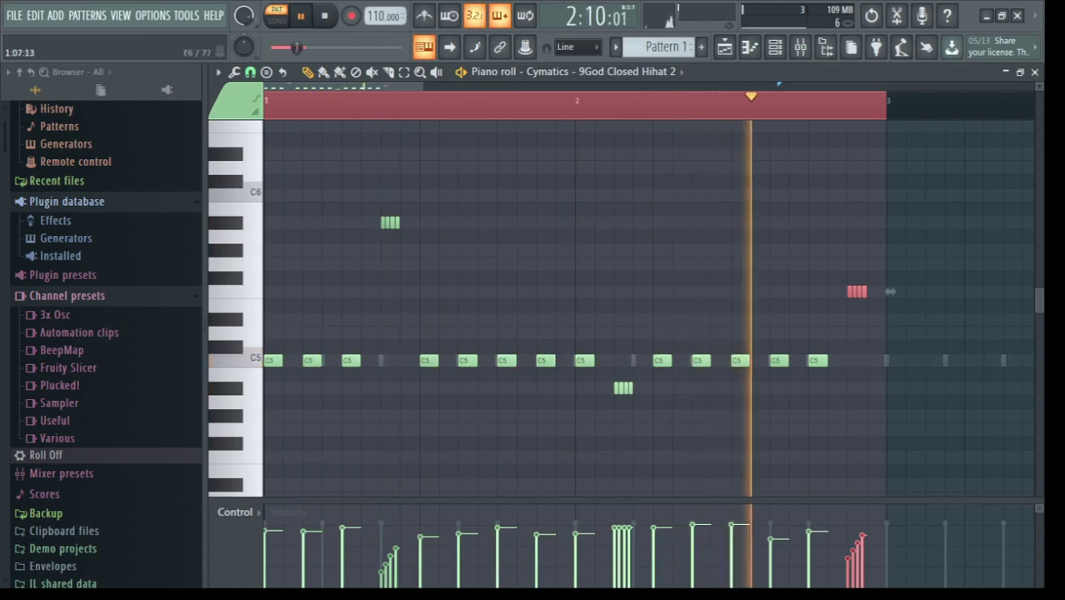
Step: Lower the velocities of the A#4 roll in bar 2 in an uneven rising shape and stop playback
click(625, 388)
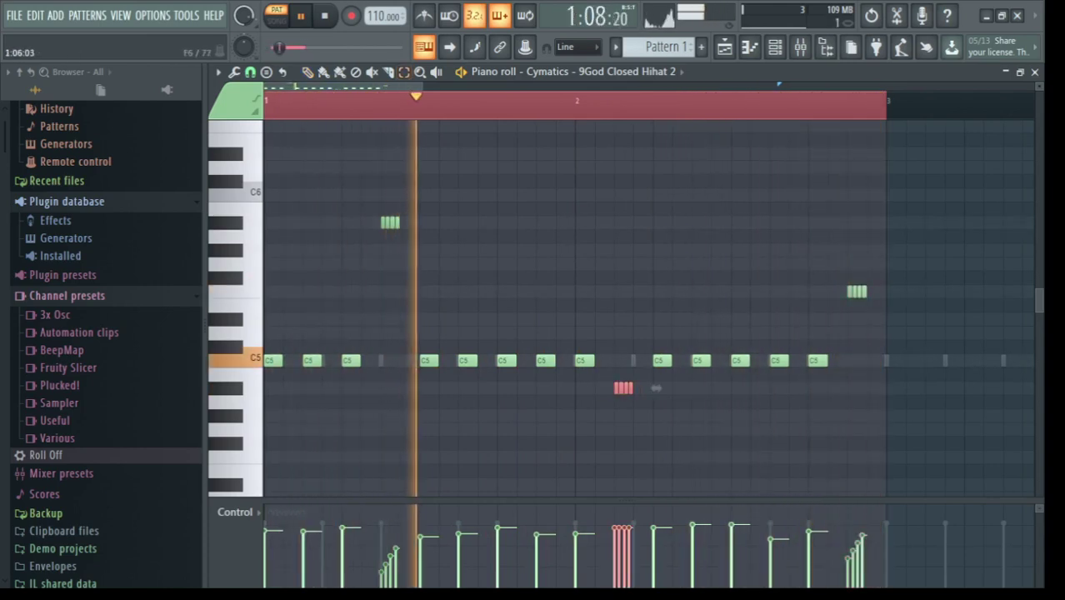
click(307, 72)
drag(613, 562, 634, 555)
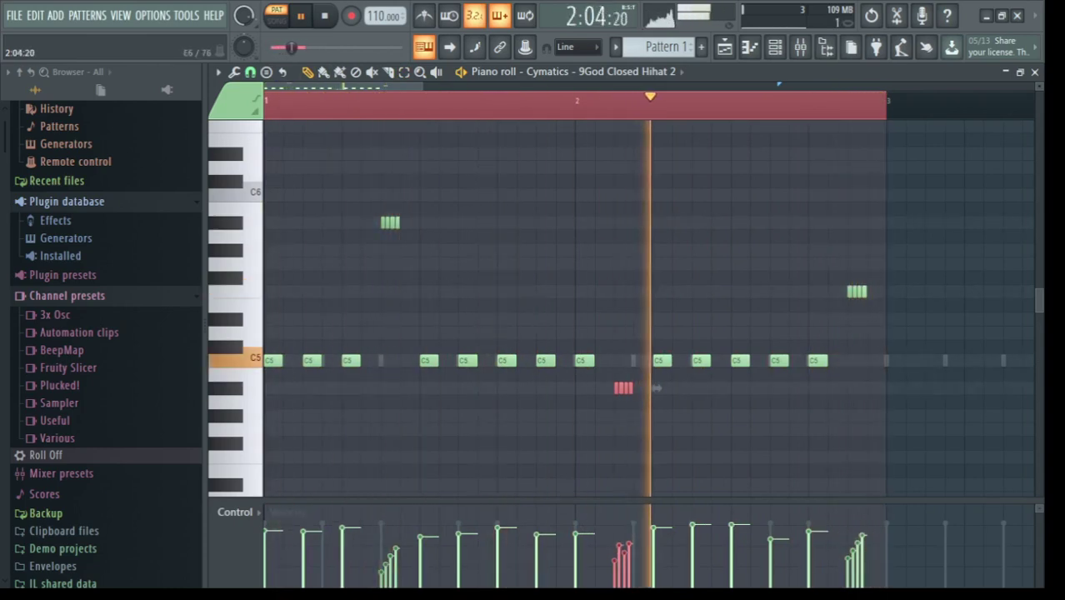
key(F6)
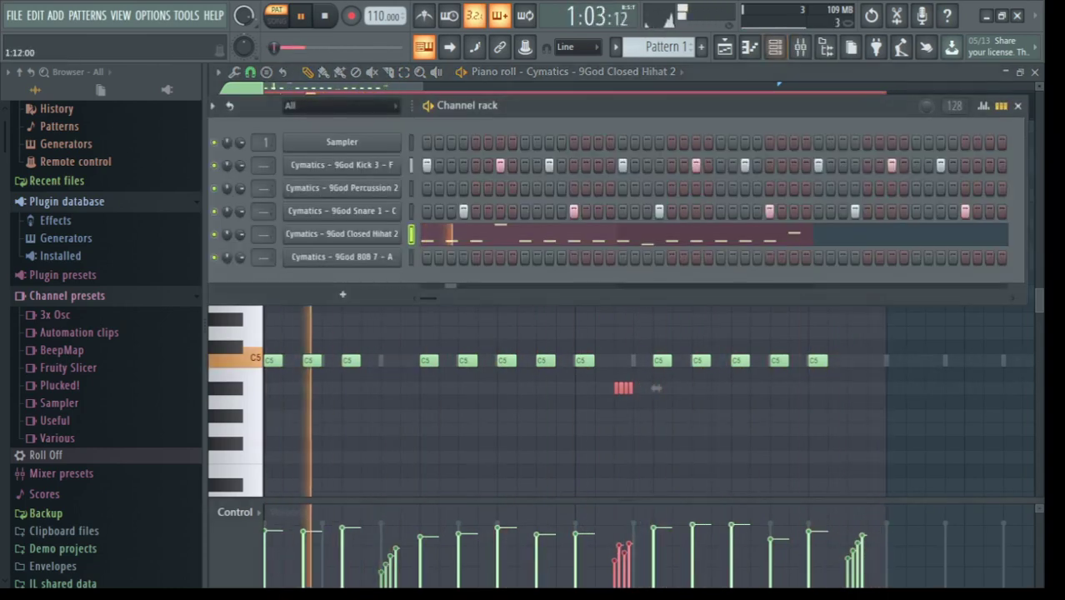
key(space)
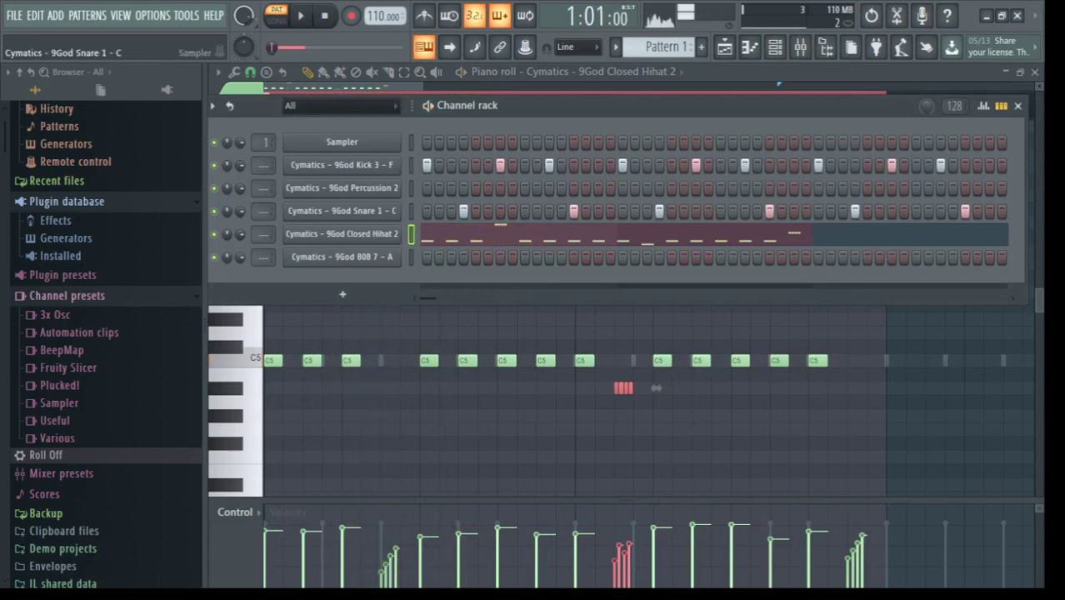
Step: Duplicate the two-bar closed hi-hat pattern three times to fill bars 3 through 8
key(F9)
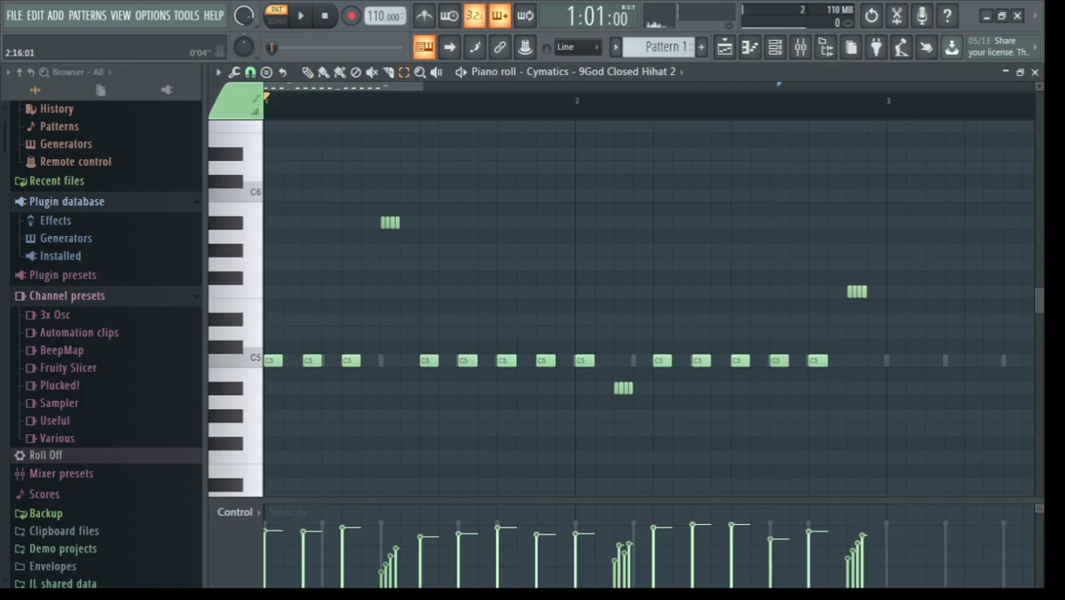
key(ctrl+a)
key(ctrl+b)
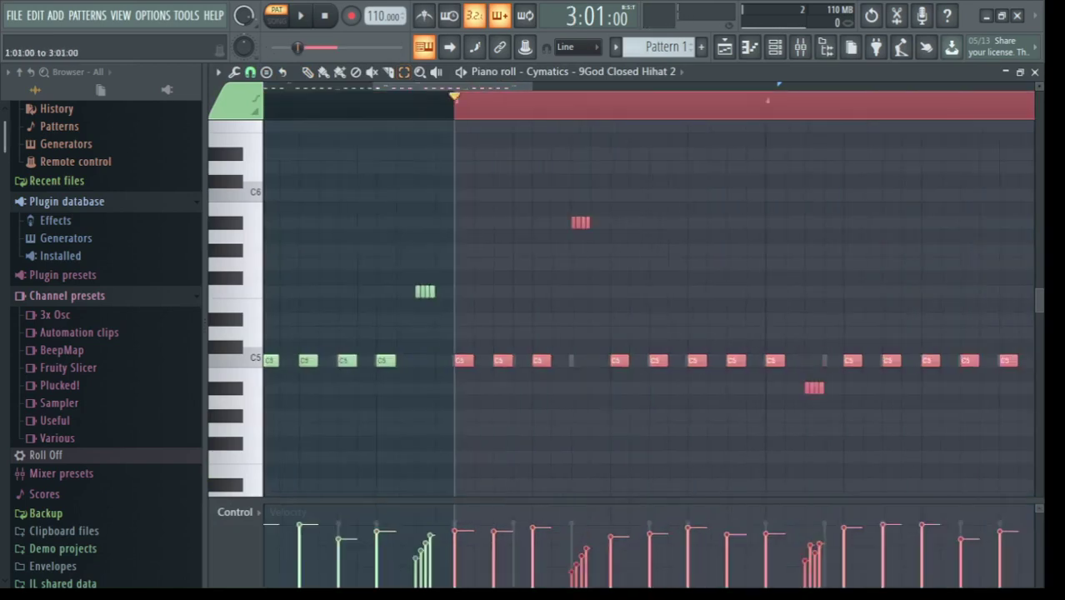
key(ctrl+b)
key(ctrl+d)
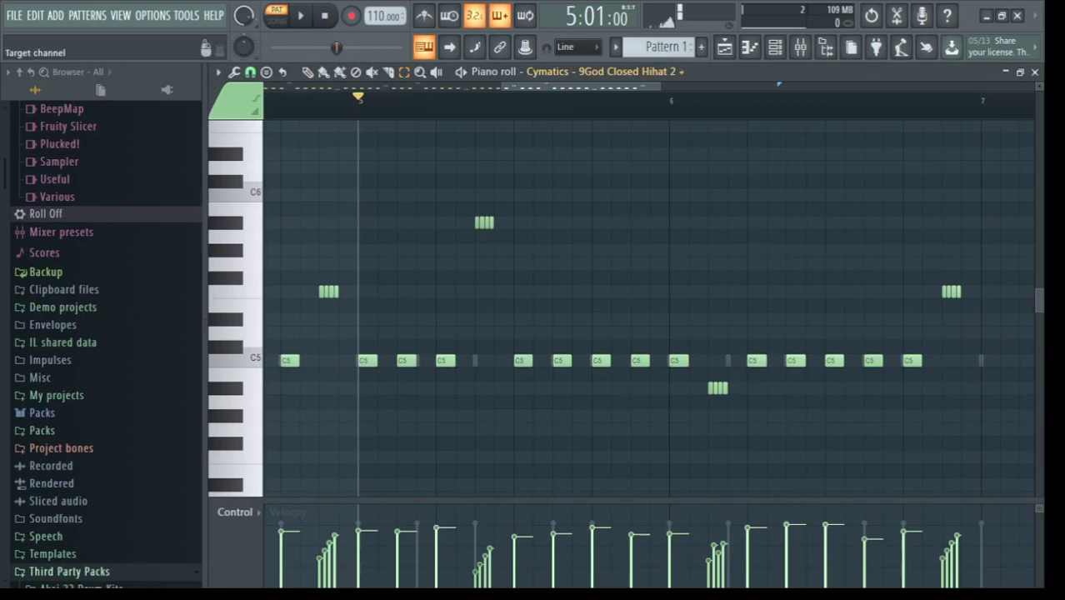
scroll(779, 84, down, 4)
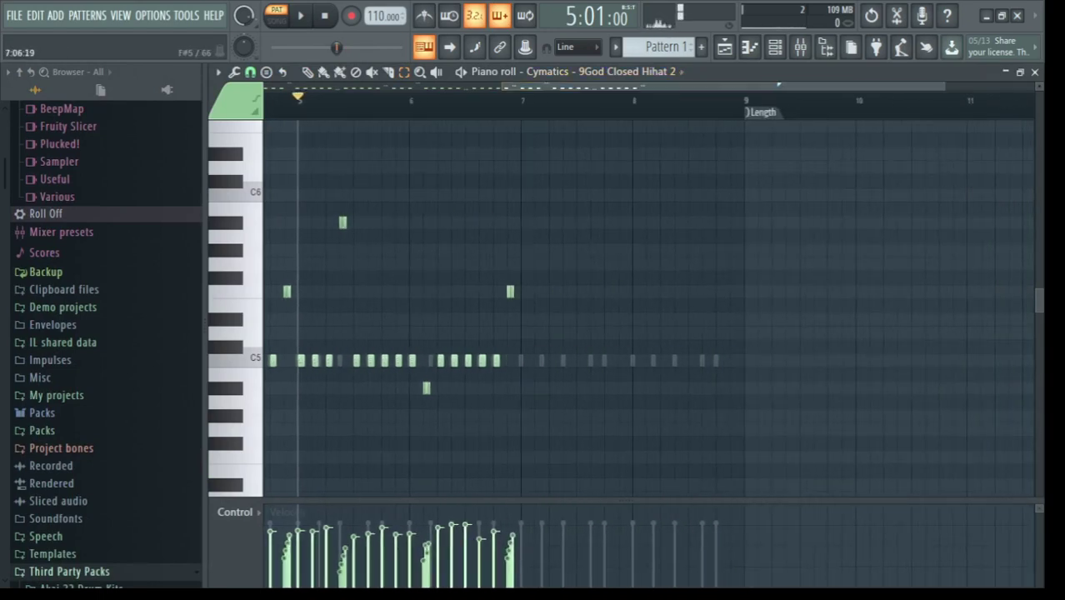
drag(520, 104, 298, 104)
key(ctrl+b)
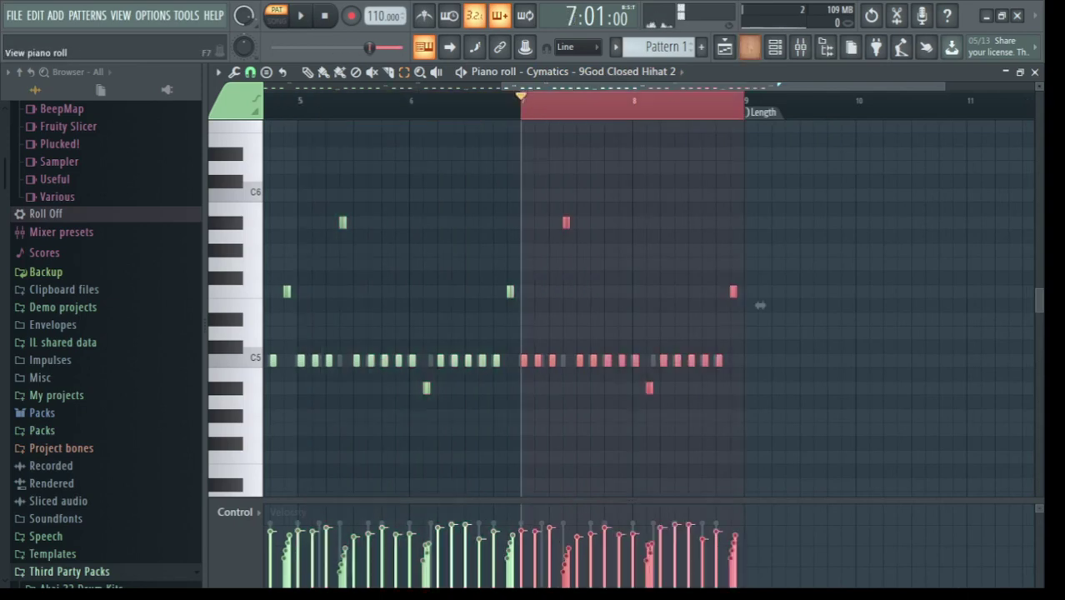
Step: Select the Percussion 2 channel, arm recording, clear the hi-hat time selection and return playback to the start of the pattern
key(F6)
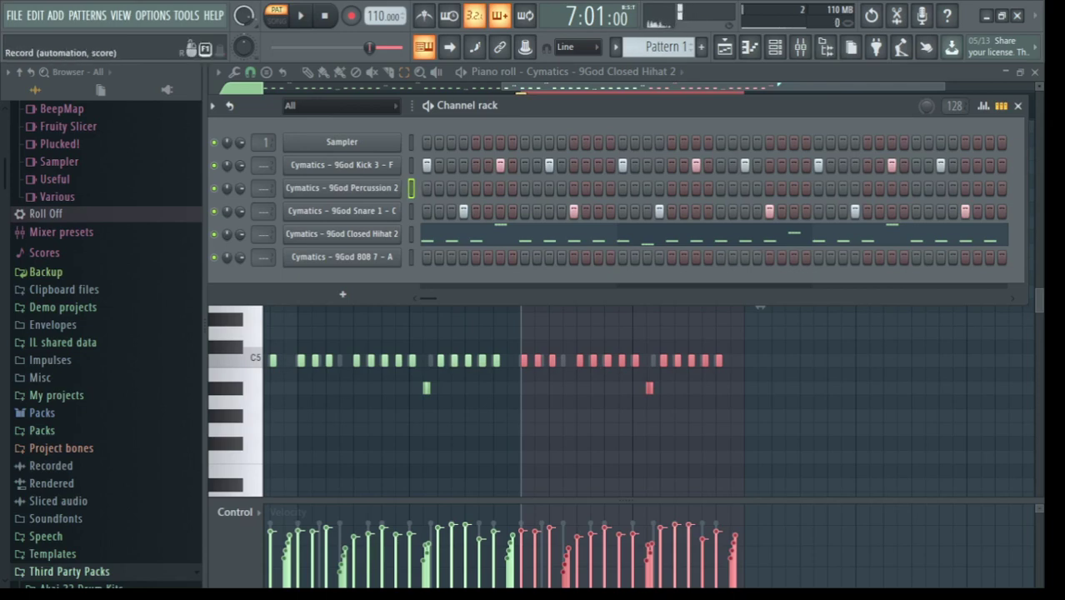
click(351, 16)
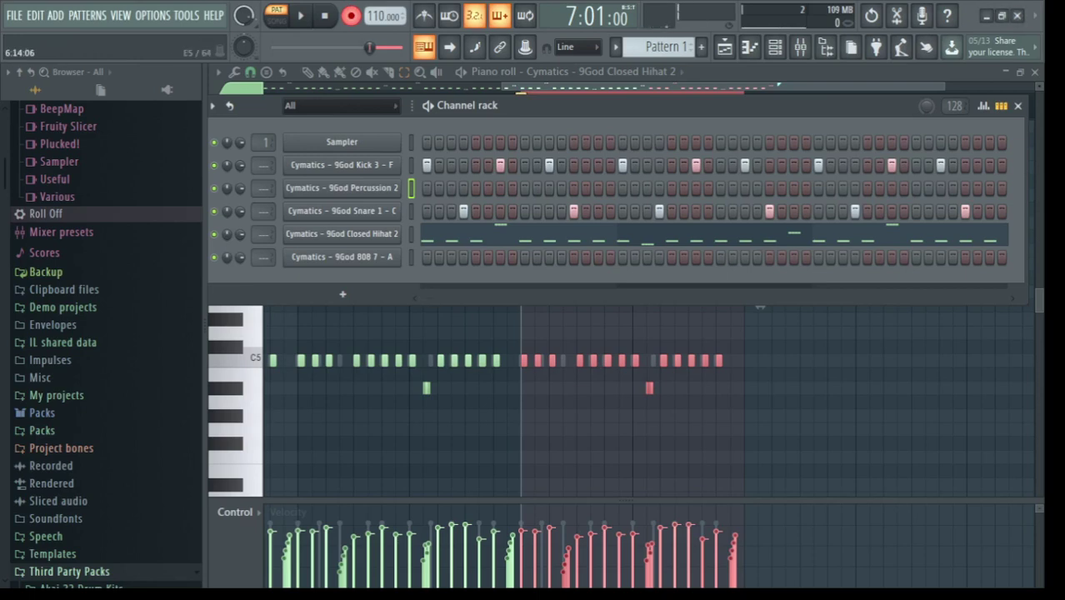
key(F6)
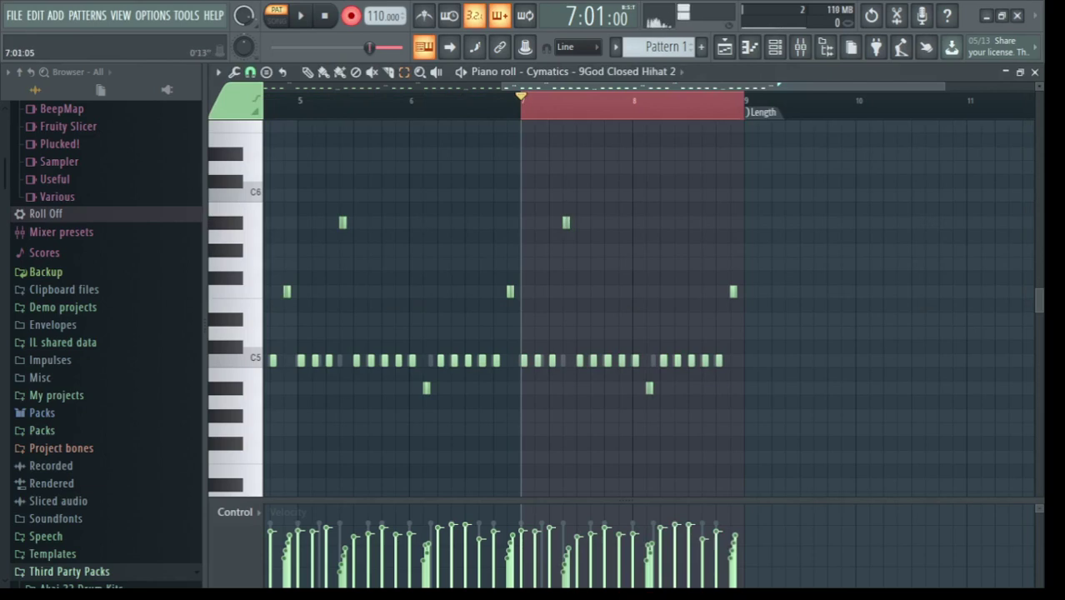
key(ctrl+d)
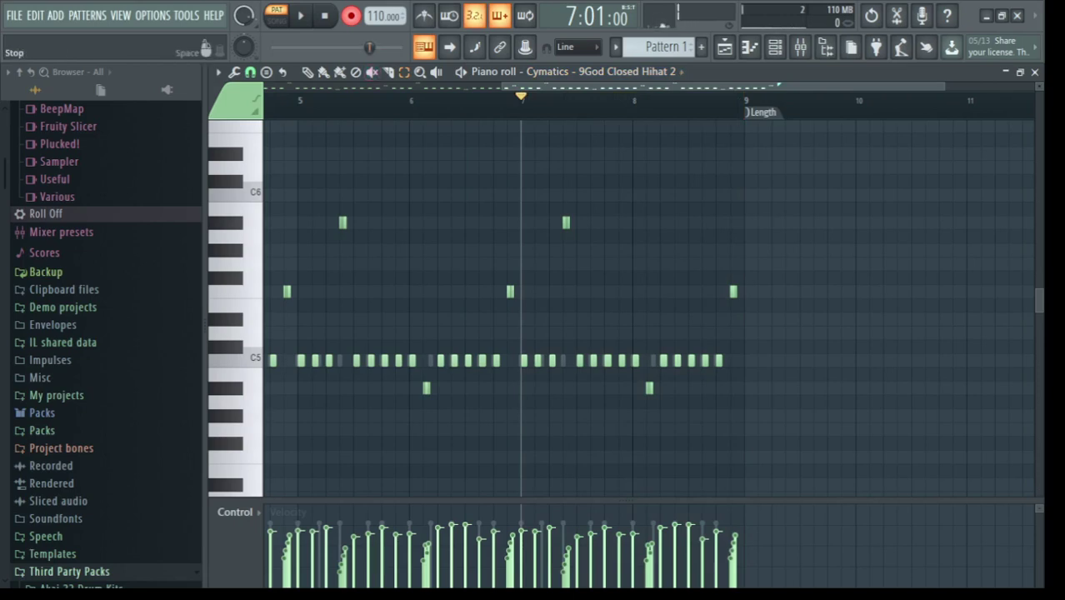
click(324, 15)
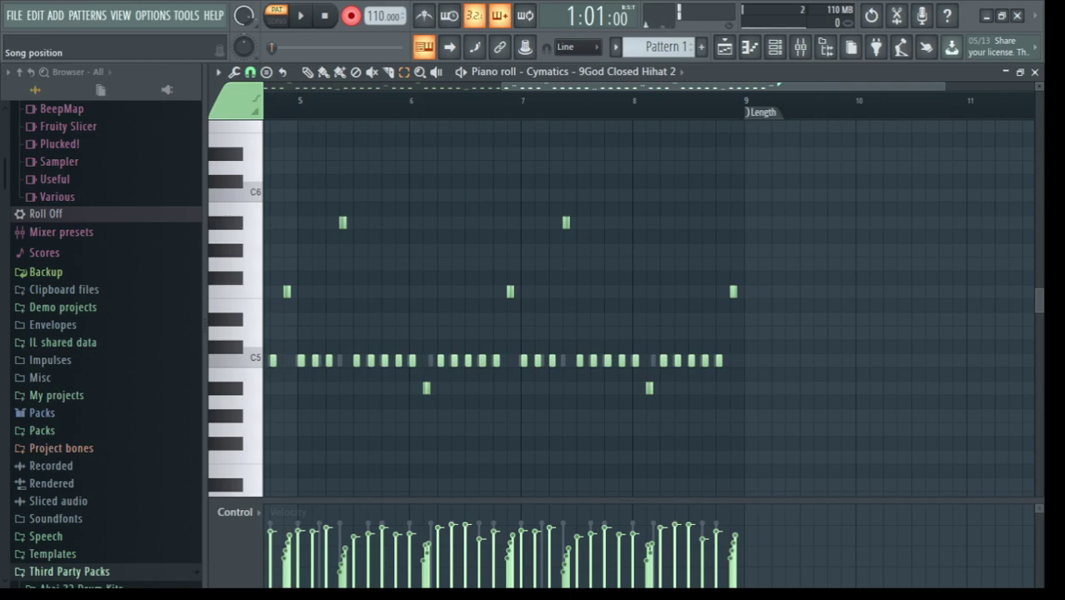
click(775, 47)
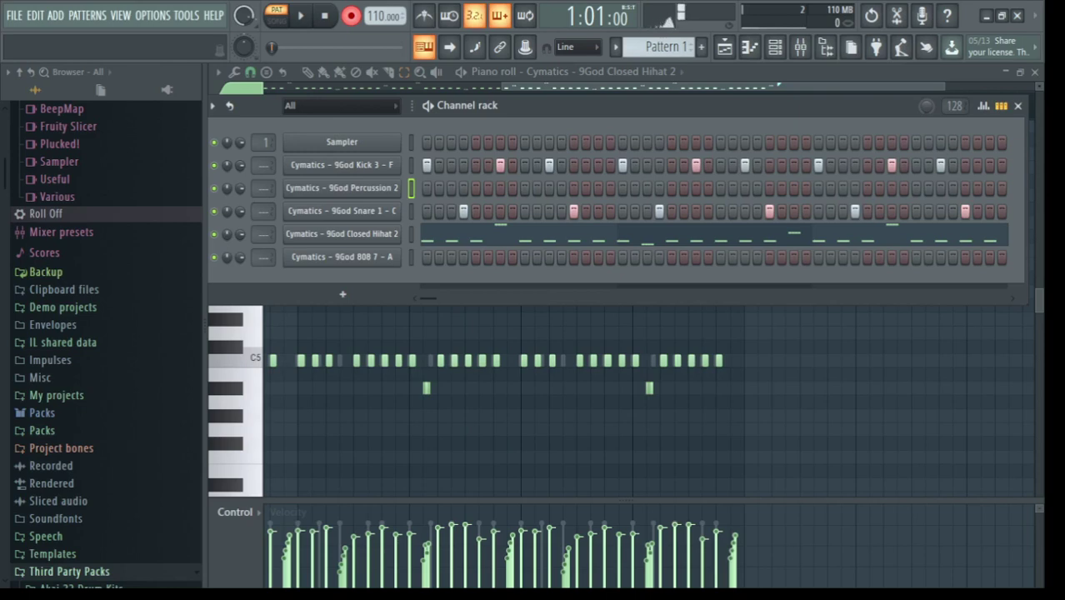
key(F6)
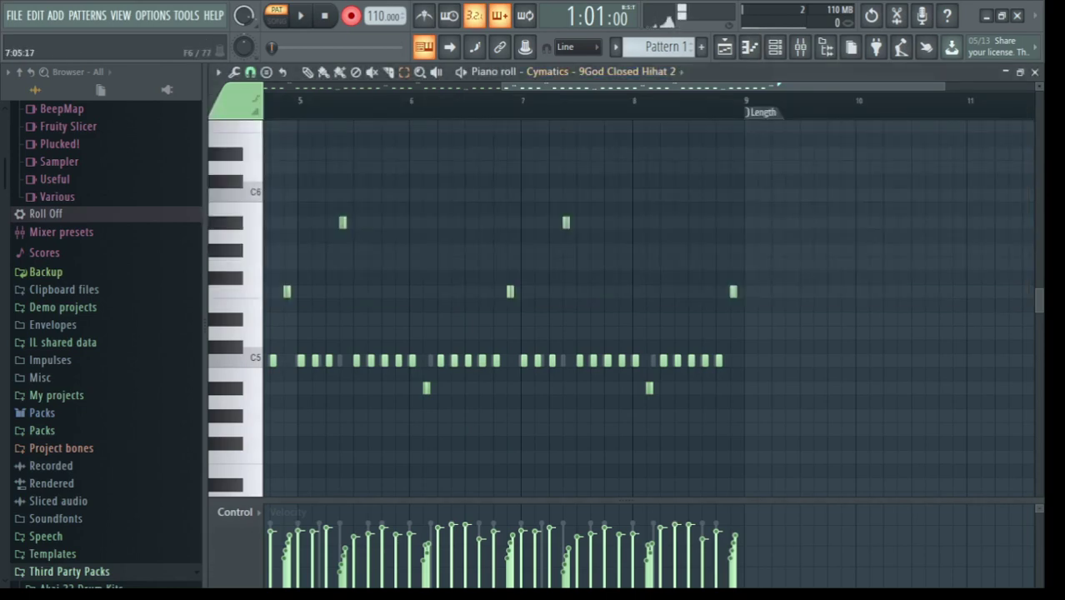
click(308, 72)
key(space)
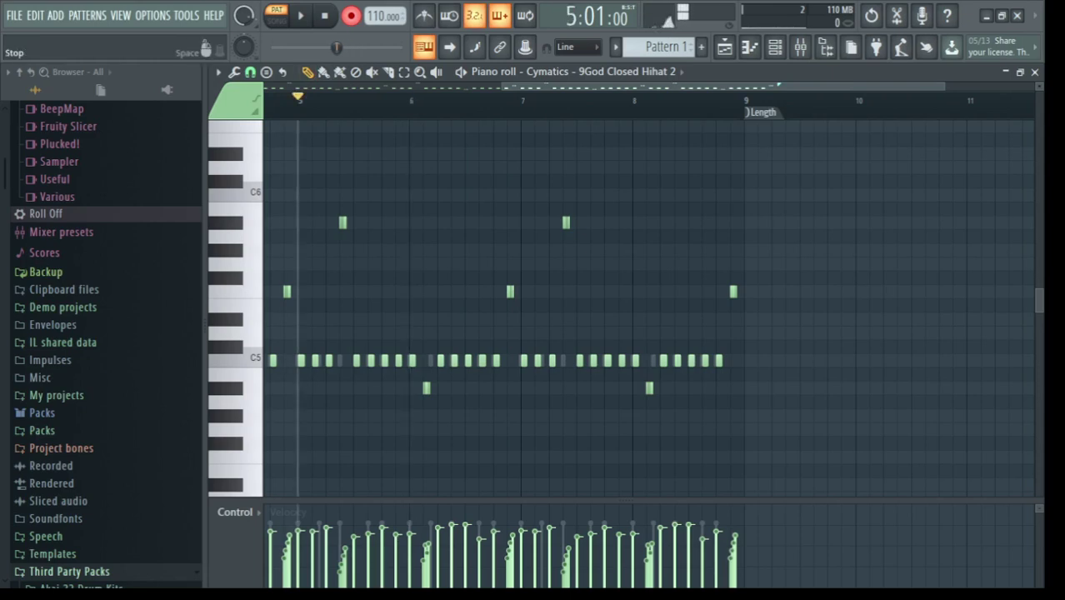
click(324, 16)
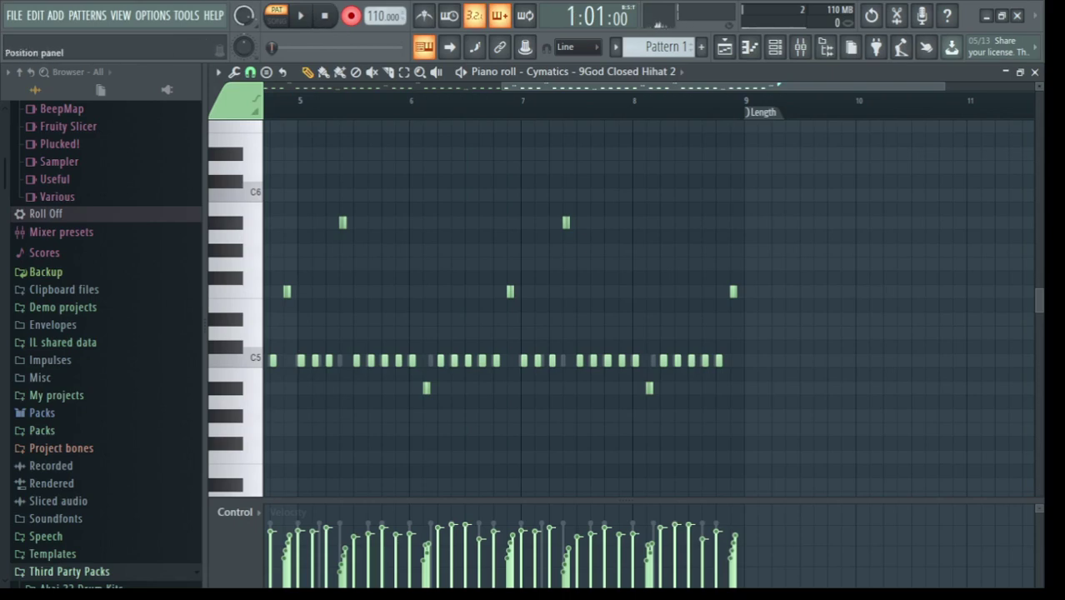
Step: Play the pattern in the channel rack, stop it, and audition the Percussion 2 sample at C5
click(749, 47)
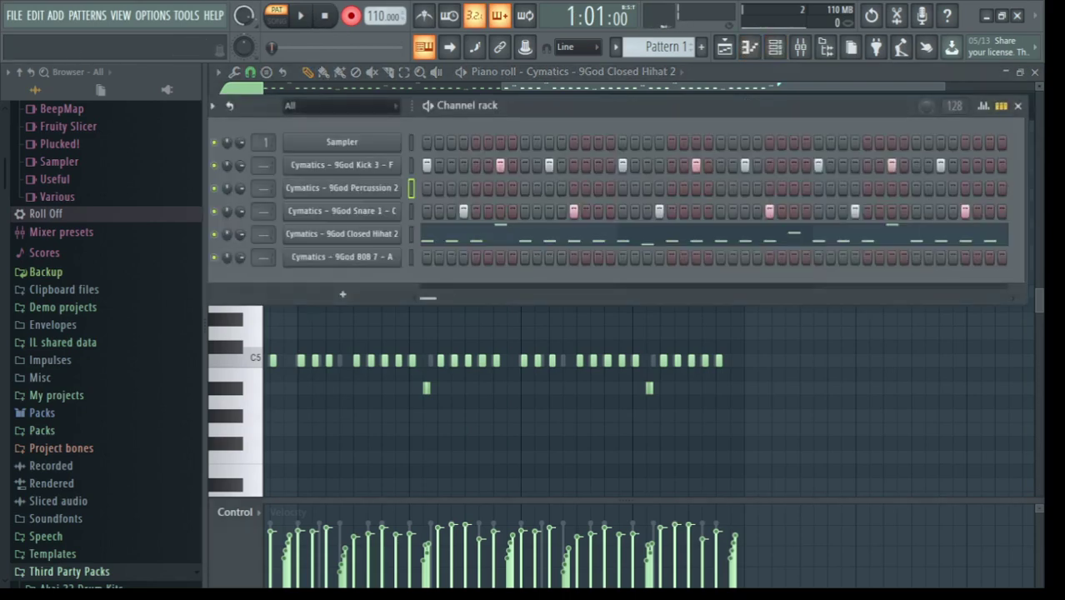
key(space)
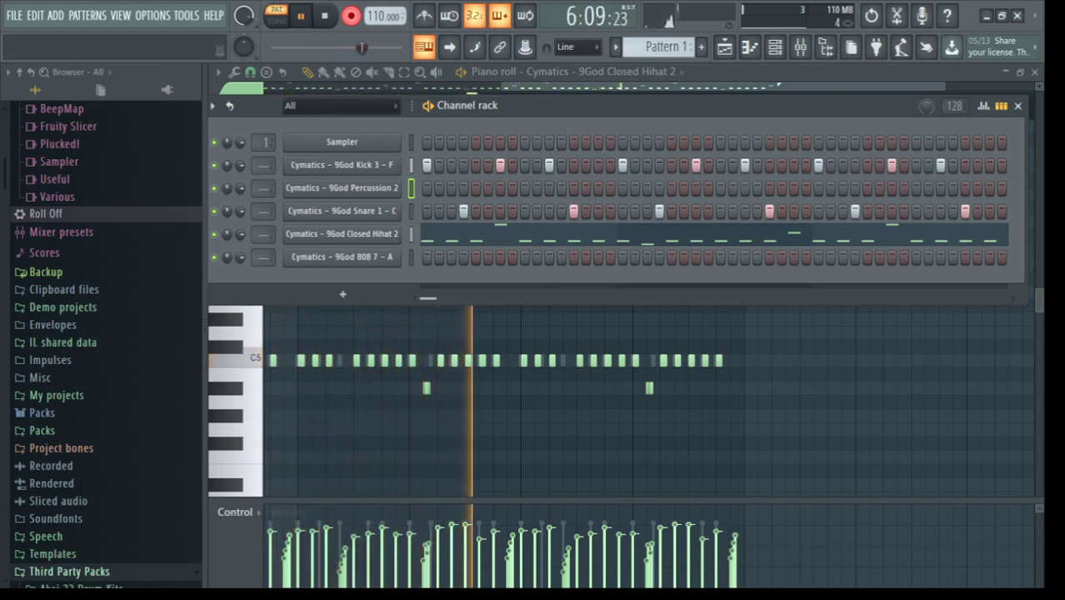
key(space)
key(q)
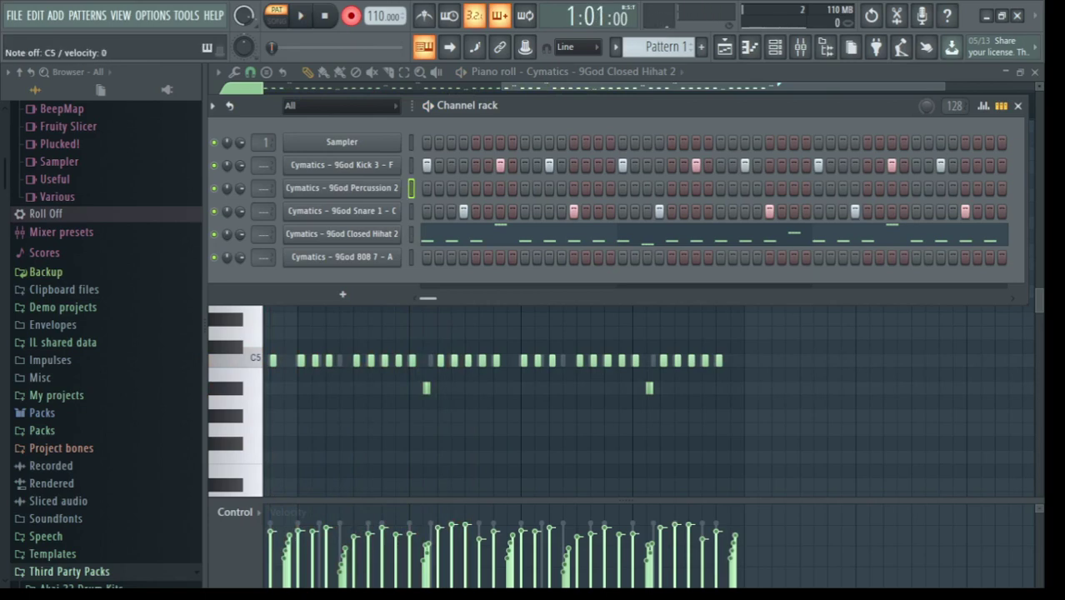
Step: Record Percussion 2 hits live at C5 over the eight-bar pattern
key(space)
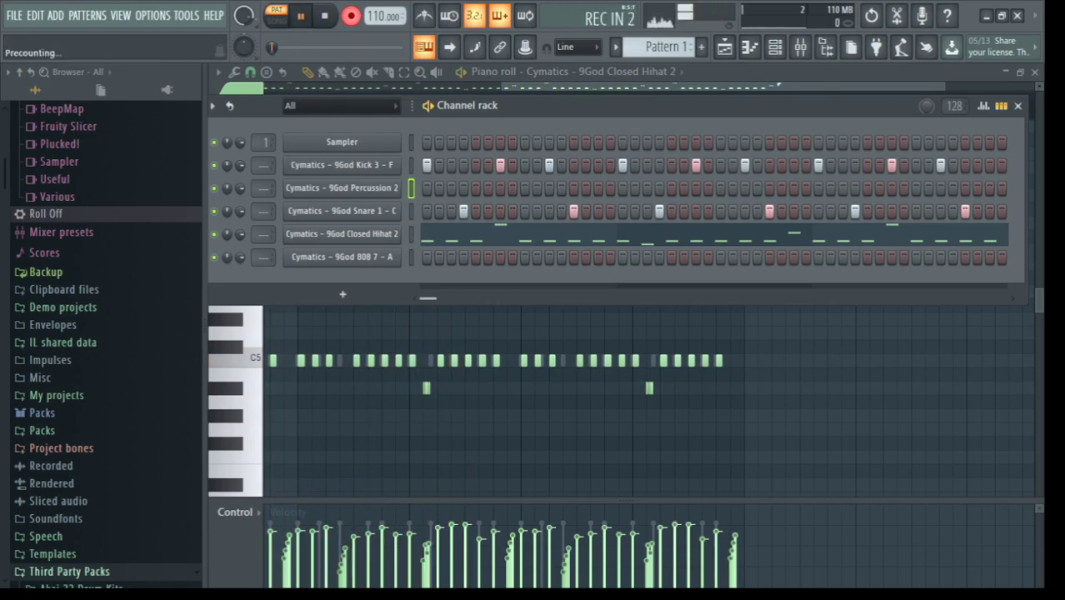
key(q)
key(q)
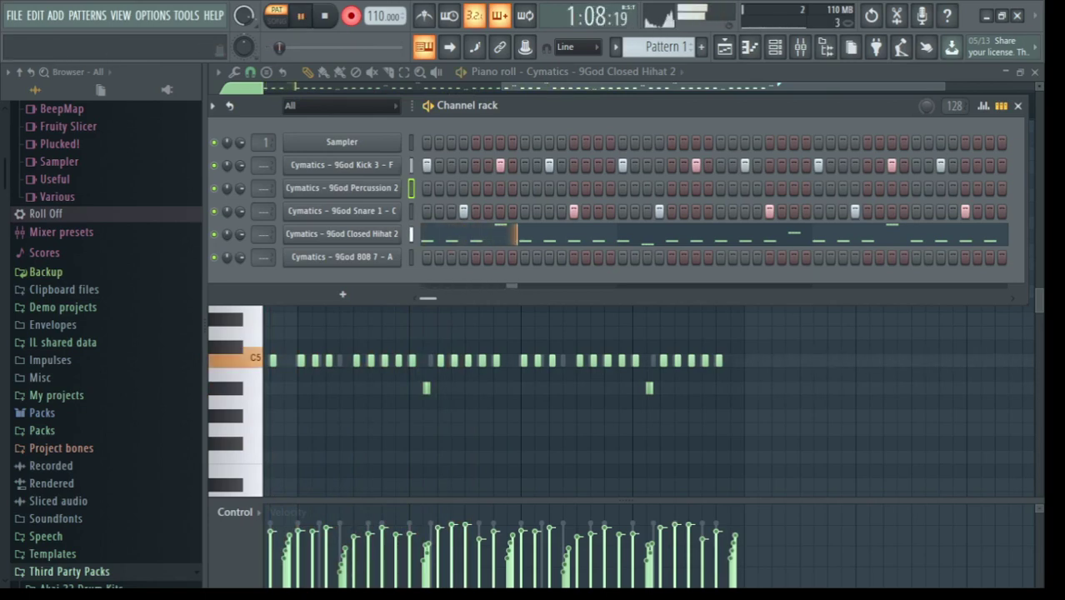
key(q)
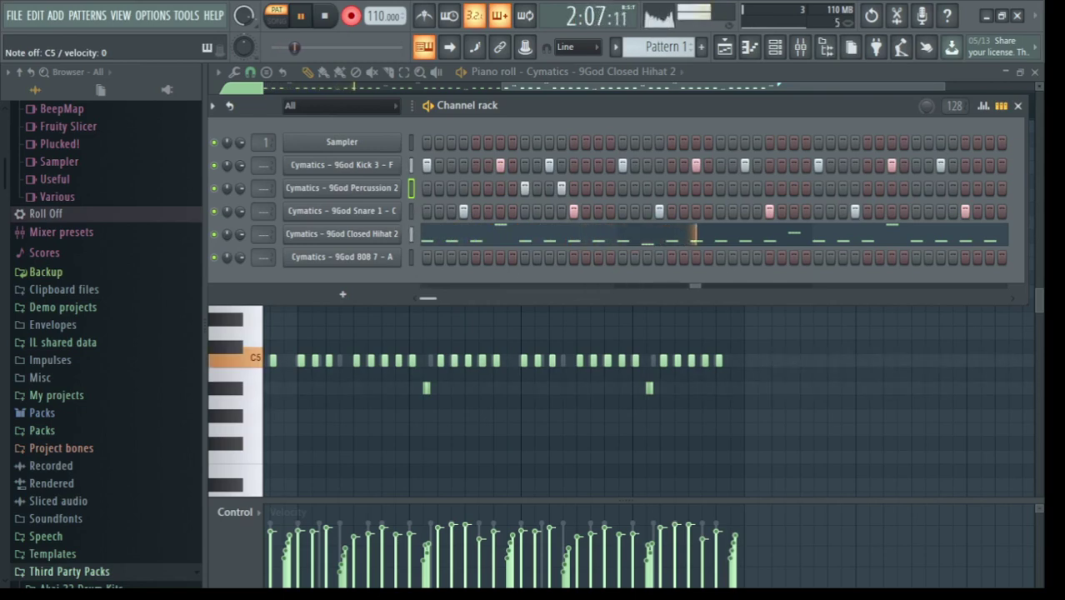
key(q)
key(q)
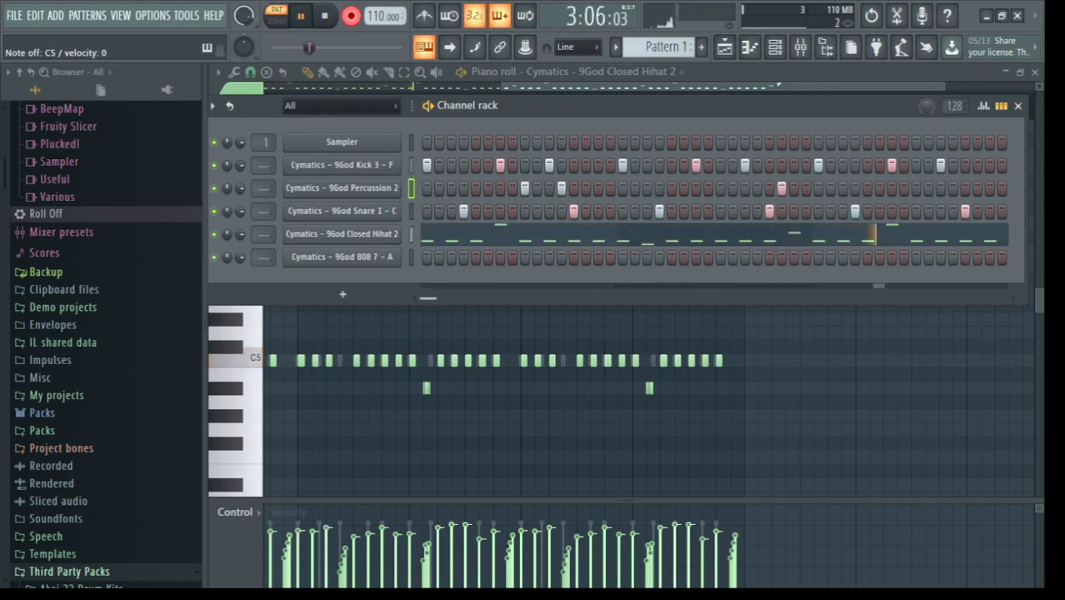
key(q)
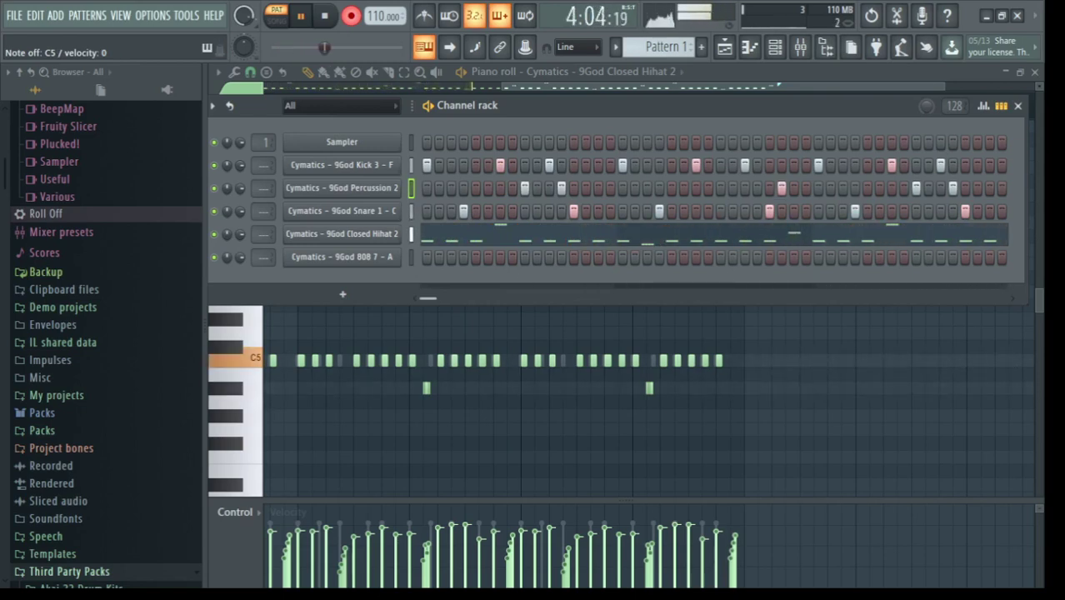
key(q)
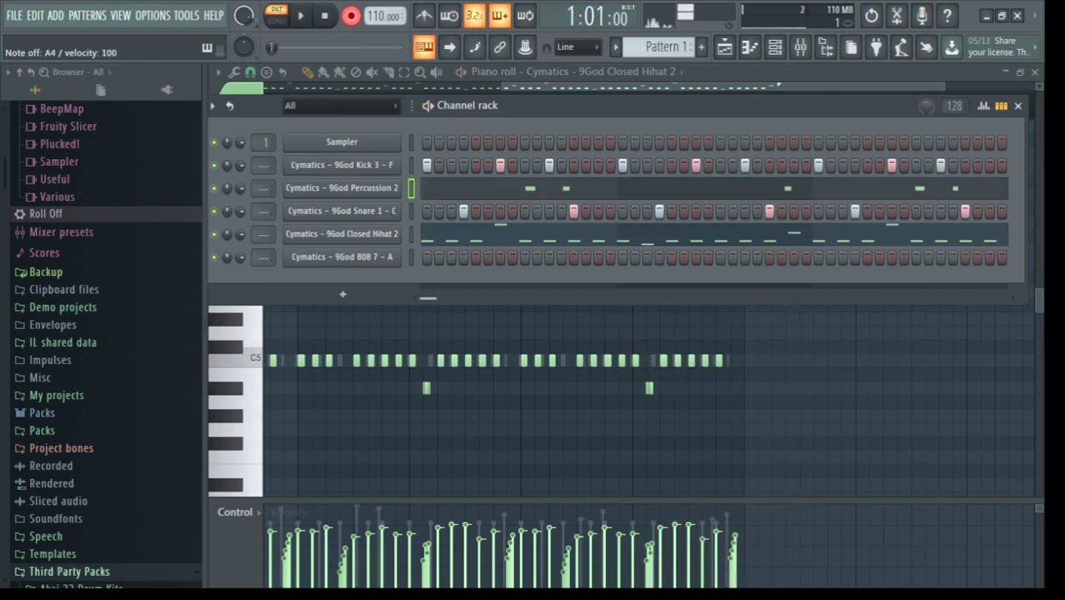
Step: Open the recorded Percussion 2 notes in the piano roll and quantize all of them
click(529, 188)
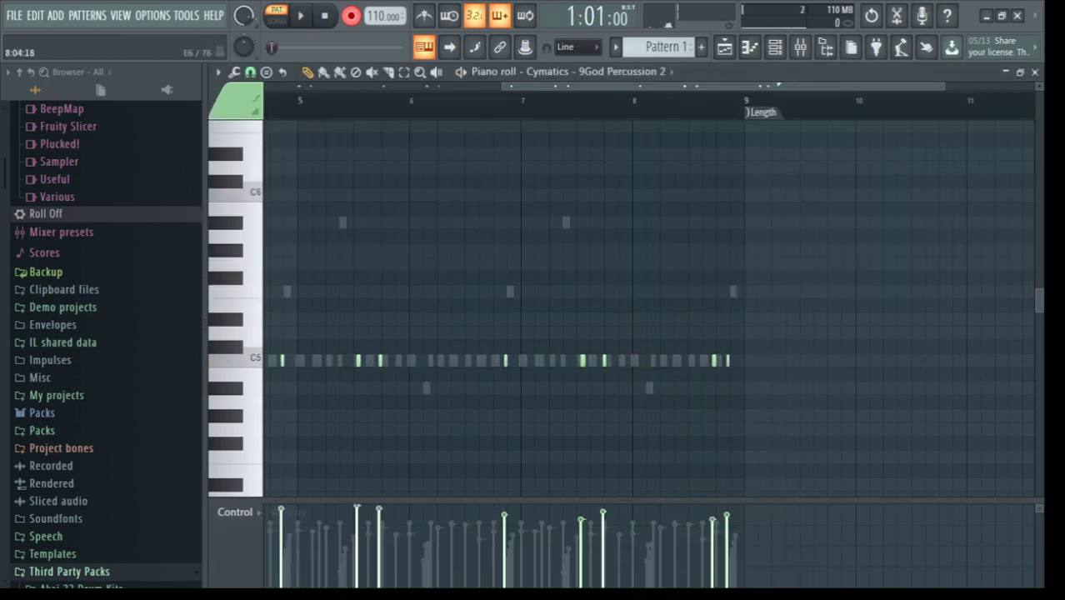
key(ctrl+a)
key(ctrl+q)
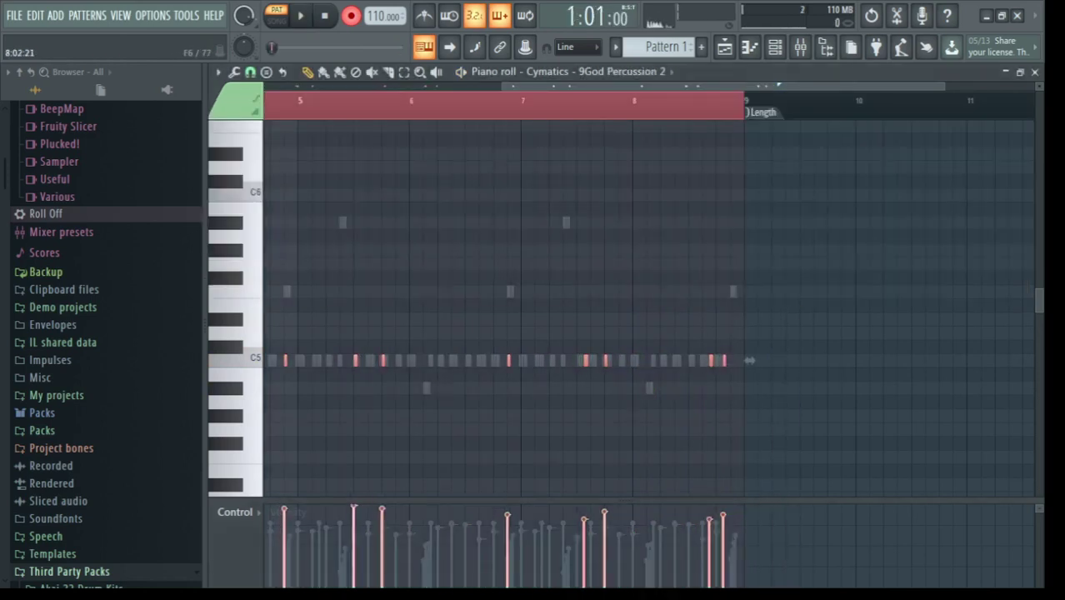
scroll(749, 360, left, 4)
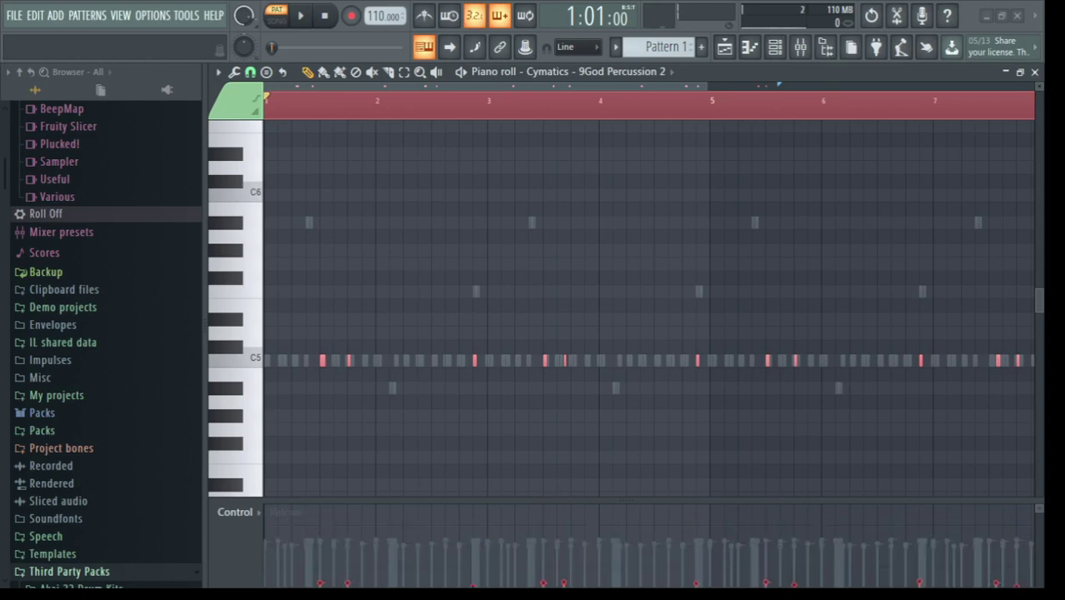
Step: Lower the Percussion 2 channel volume to about 62%, play the pattern, and reopen its notes in the piano roll
click(776, 47)
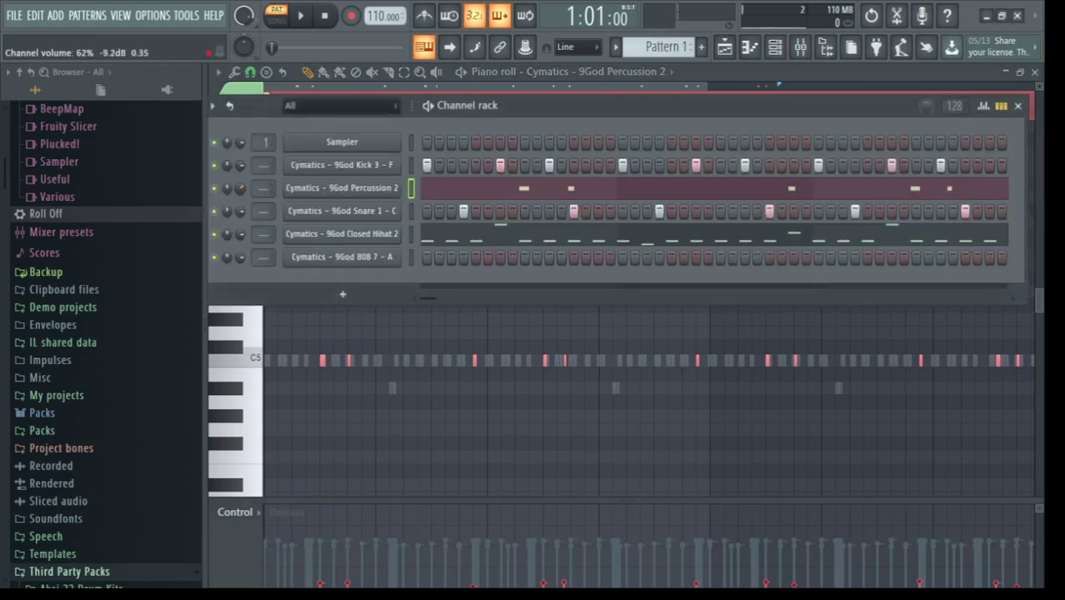
key(space)
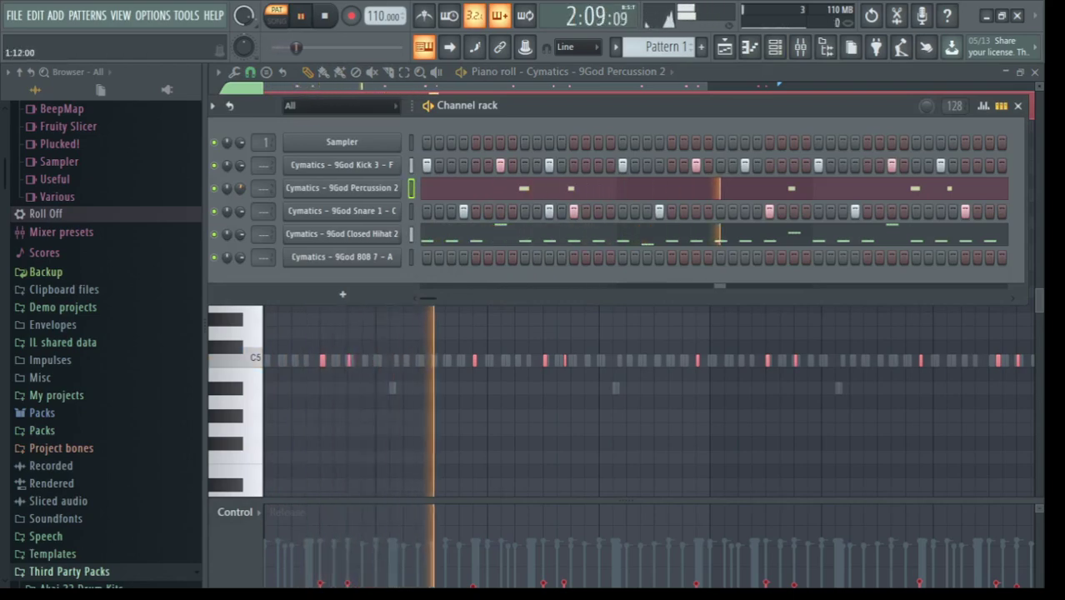
click(508, 189)
click(509, 190)
drag(508, 190, 508, 250)
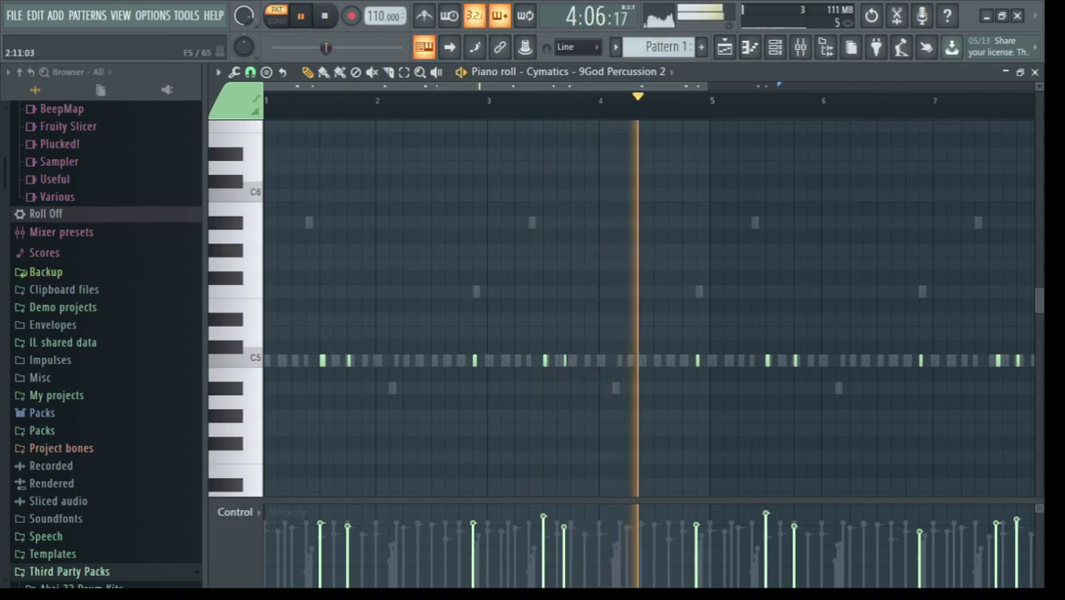
Step: Stop playback and shift all Percussion 2 notes one step earlier
key(space)
key(ctrl+a)
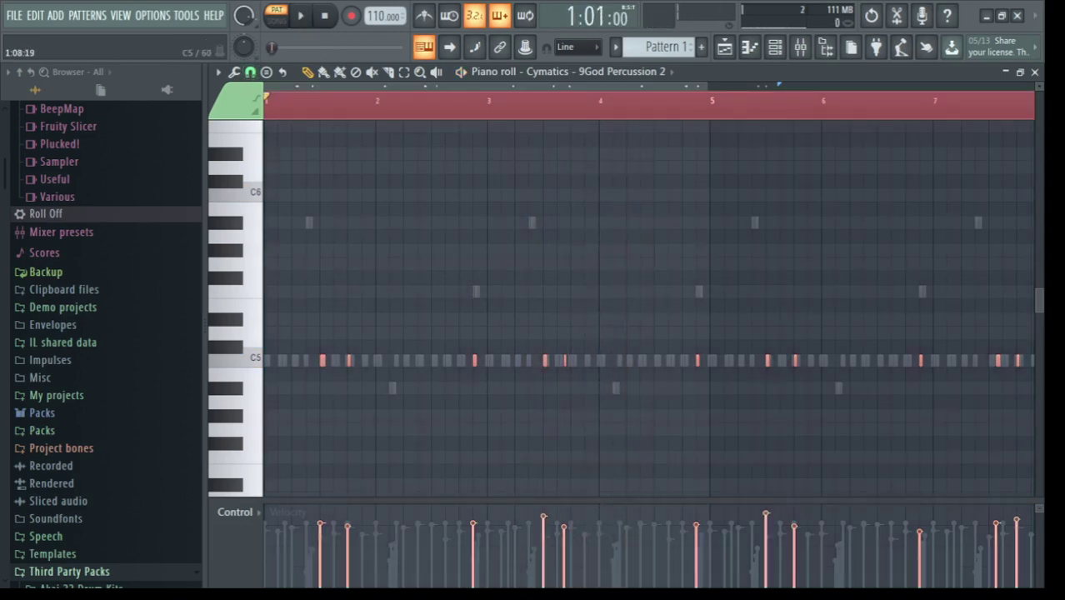
key(shift+Left)
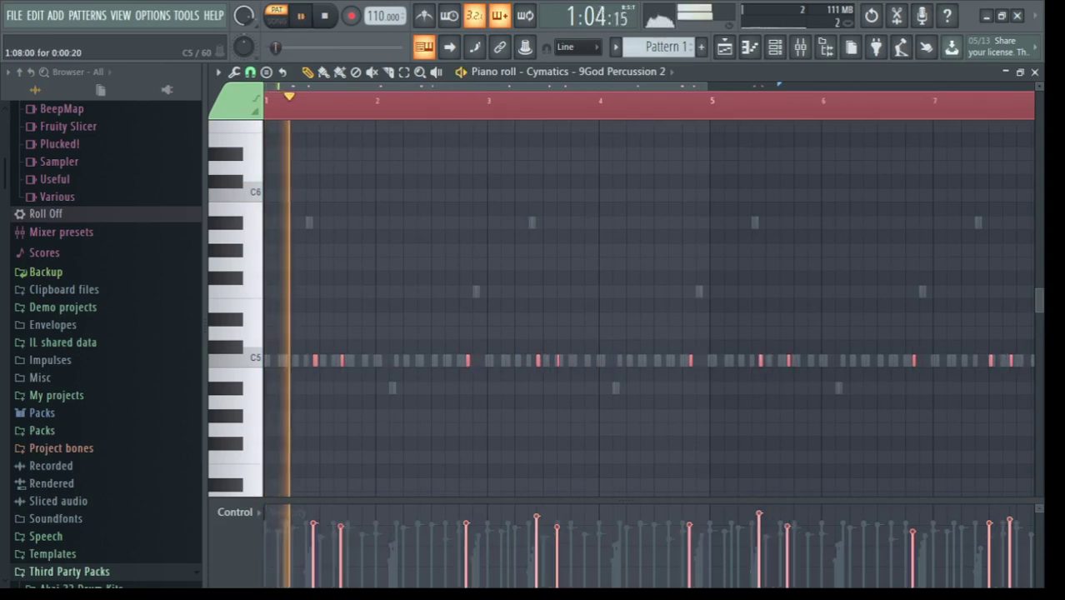
Step: Shift all Percussion 2 notes one more step earlier and play the pattern
key(space)
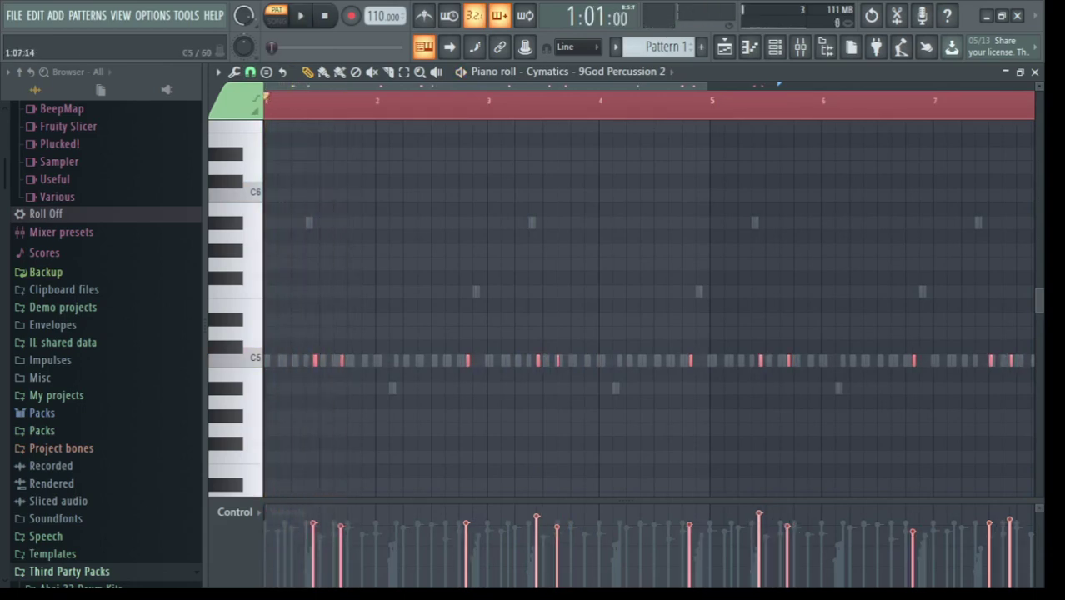
key(shift+Left)
key(space)
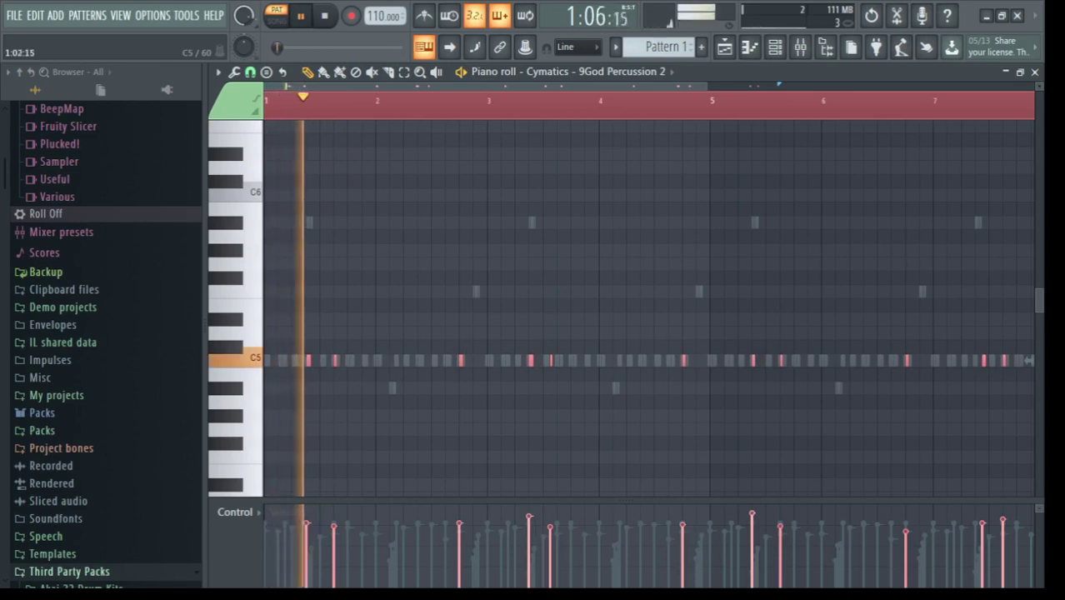
Step: Stop playback, shift all Percussion 2 notes three steps later, play the pattern, and deselect the notes
key(space)
key(shift+Right)
key(shift+Right)
key(shift+Right)
key(space)
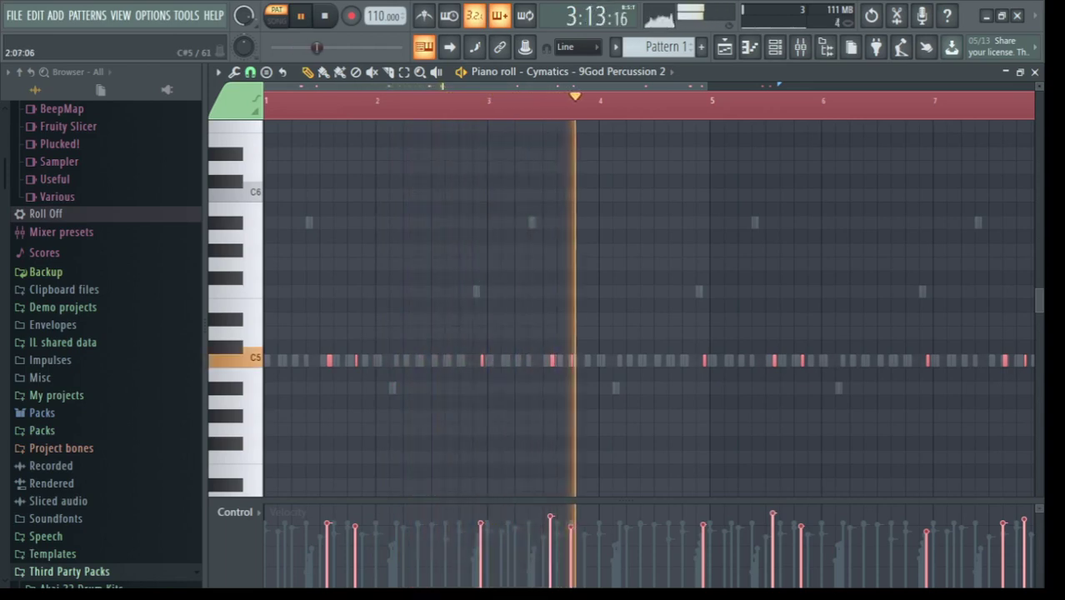
key(ctrl+d)
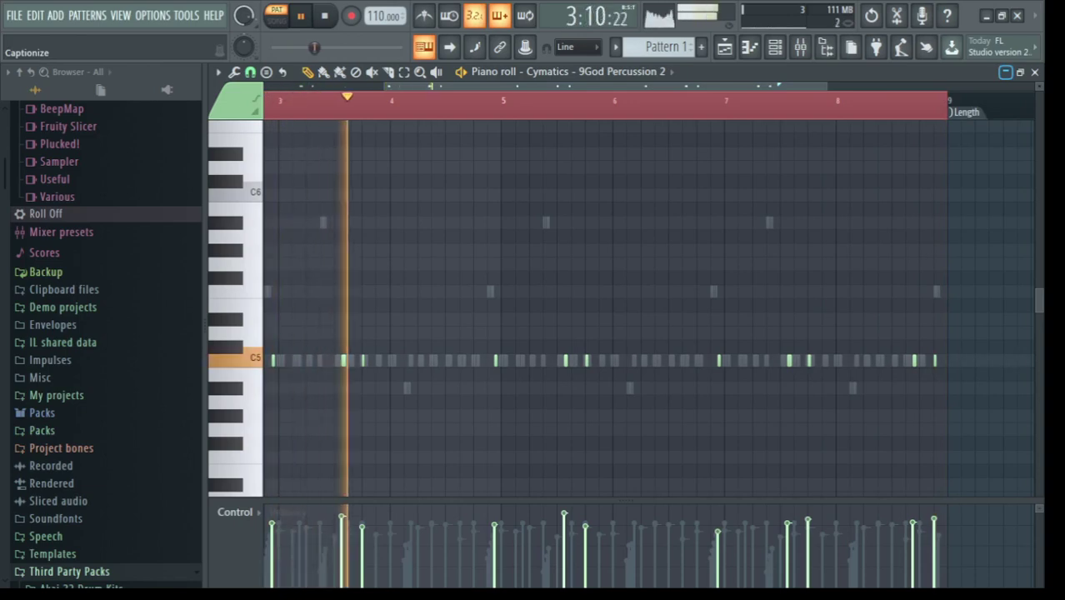
Step: Stop playback and open the 808 7 - A channel's miscellaneous settings from the channel rack
click(775, 47)
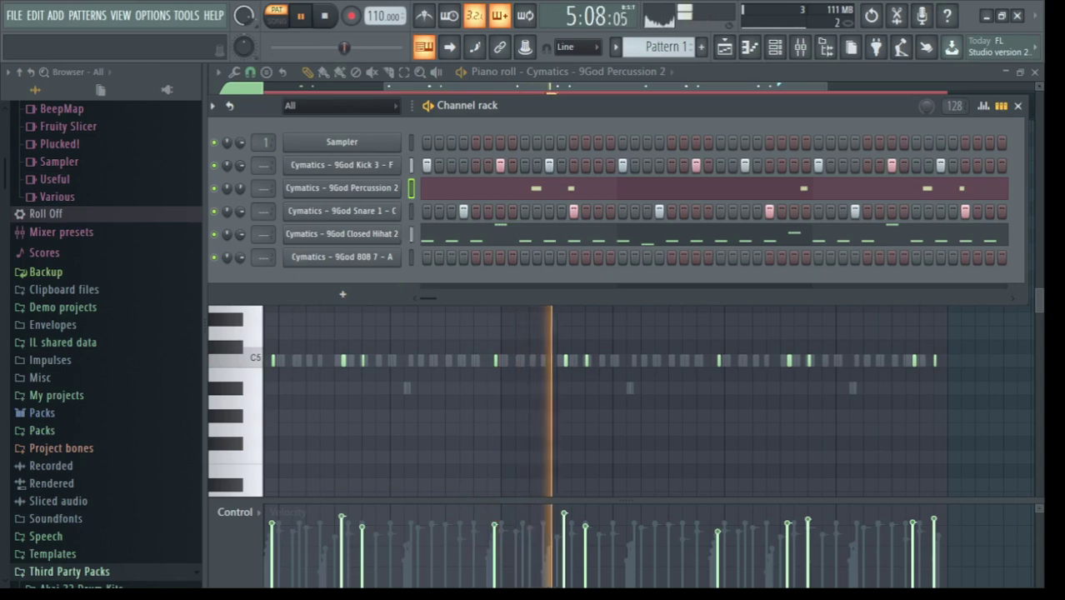
key(space)
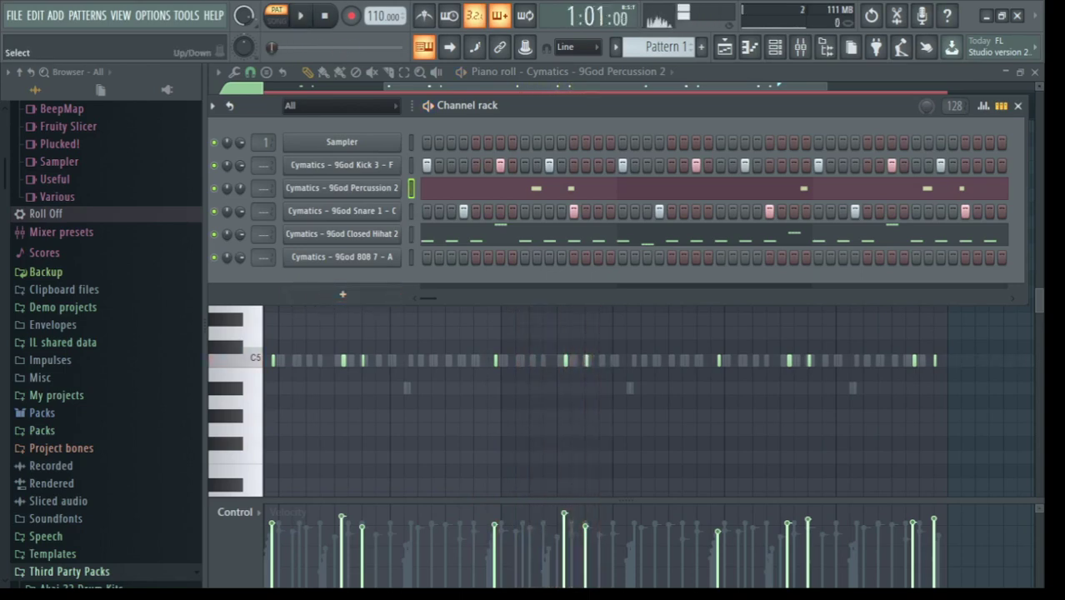
click(411, 257)
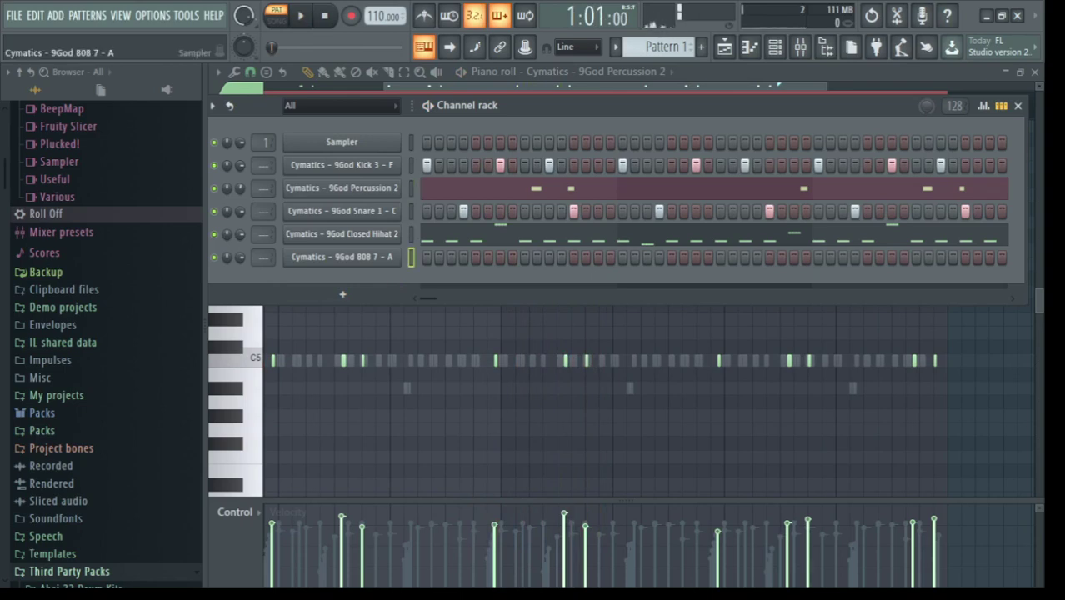
click(342, 257)
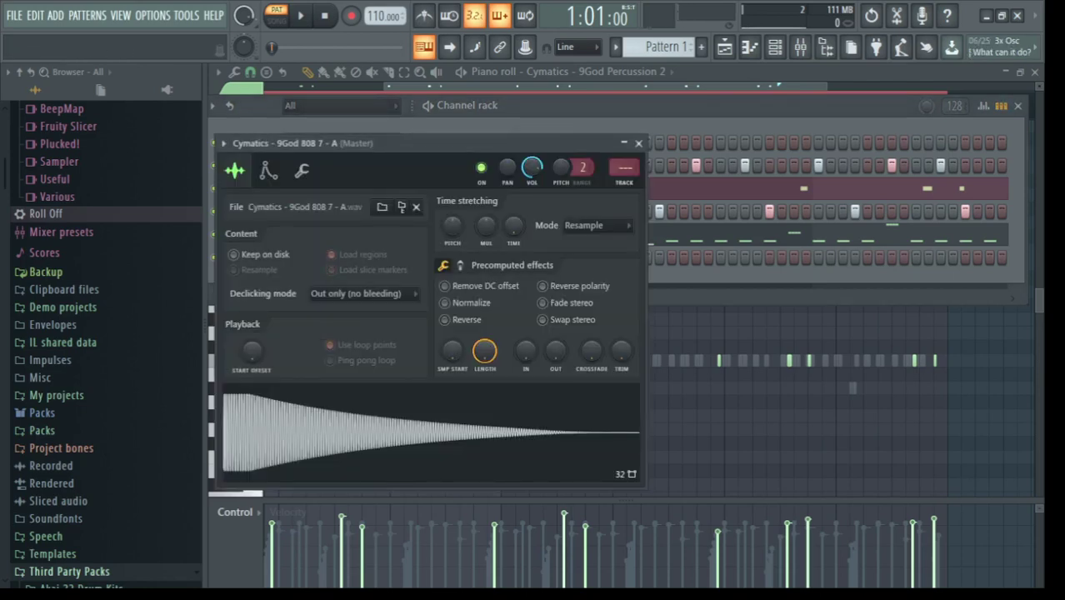
drag(334, 143, 549, 183)
click(517, 211)
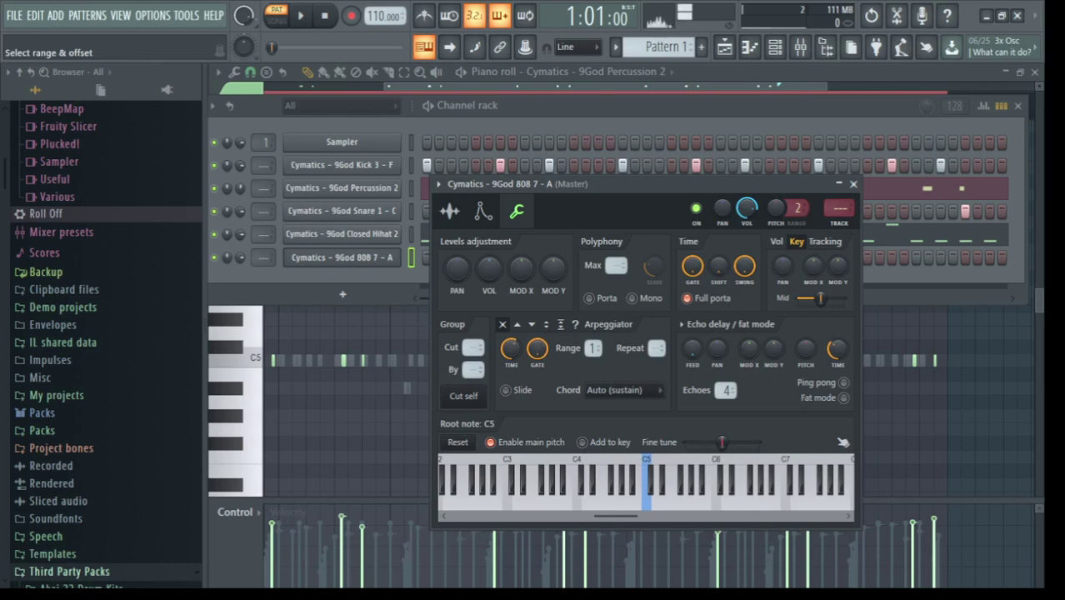
Step: Set the root note of the 808 7 - A sample to A4, audition it, and minimize its settings window
click(626, 496)
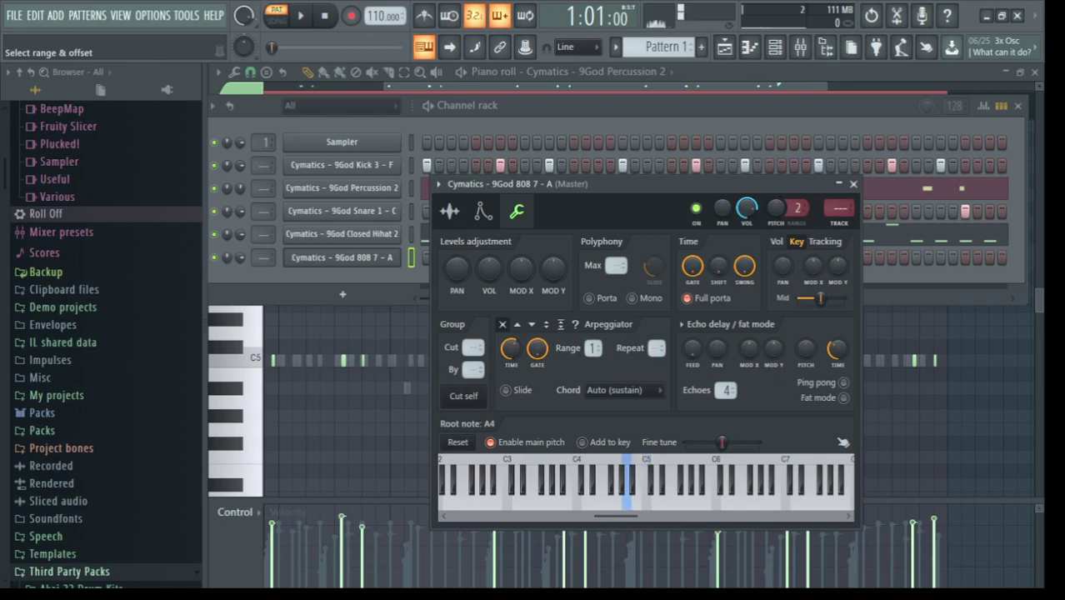
click(696, 496)
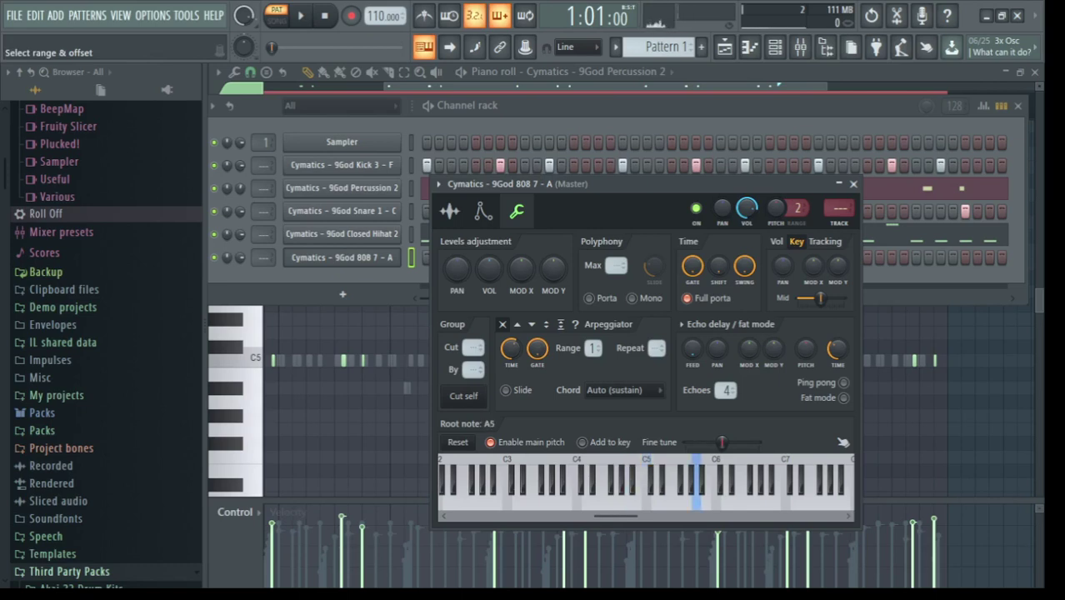
click(626, 496)
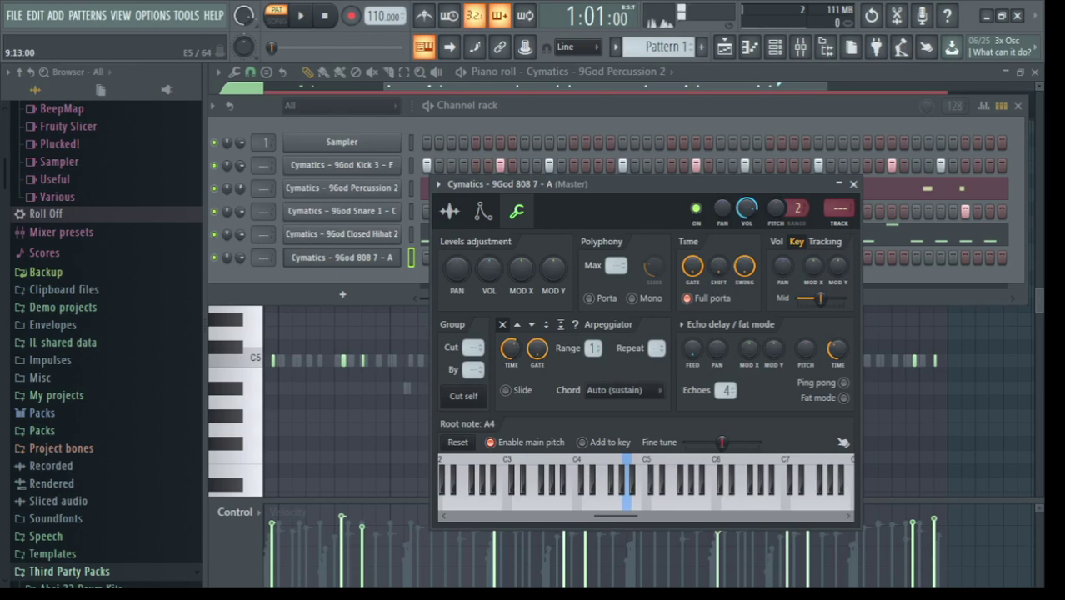
key(z)
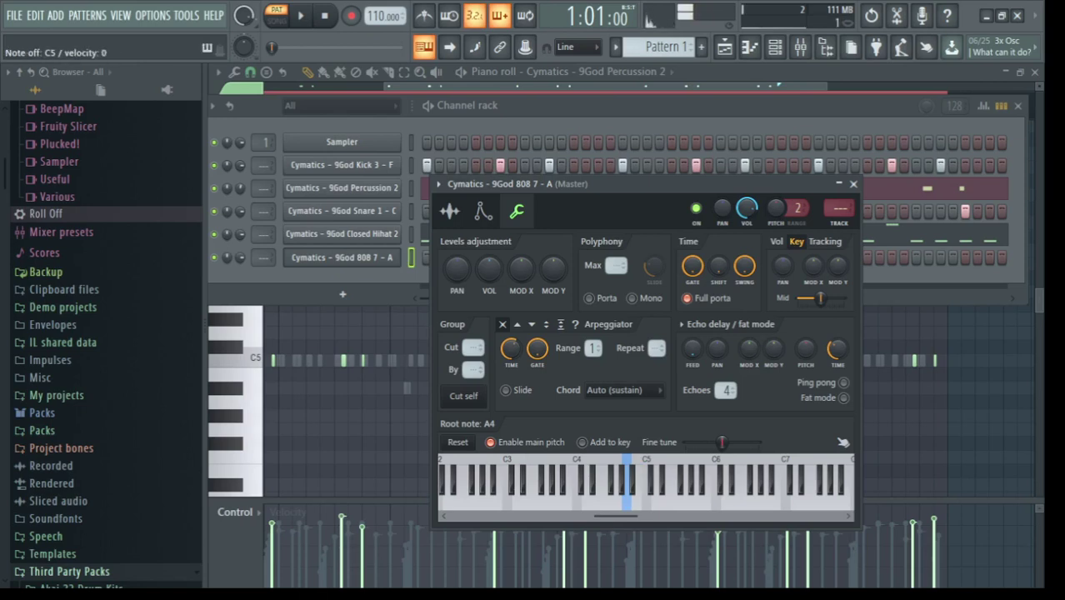
key(z)
click(838, 183)
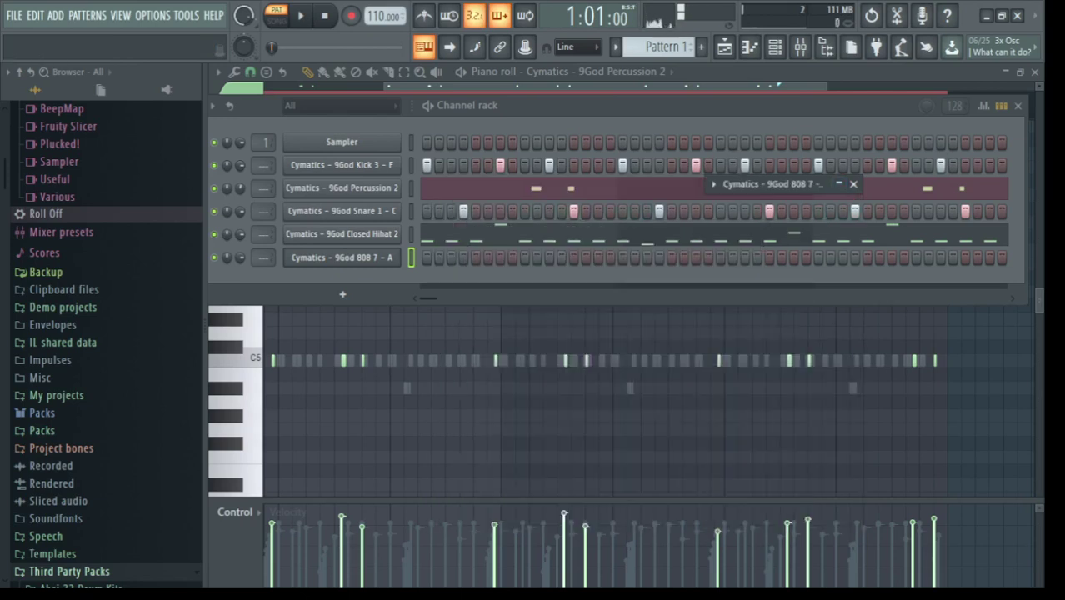
Step: Open the 808 7 - A piano roll at bar 1 and arm note recording
key(F7)
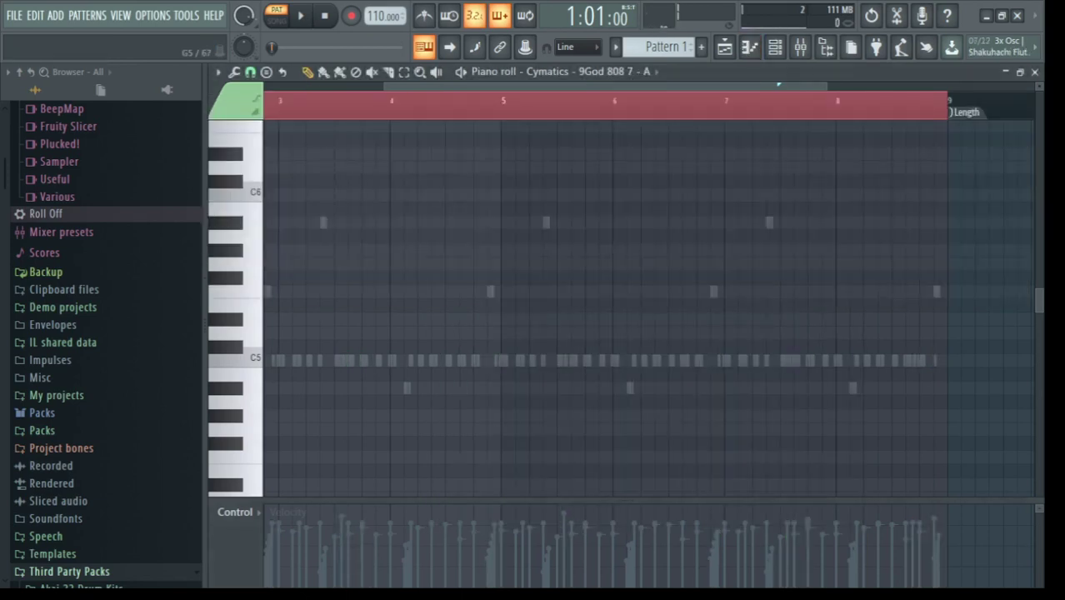
scroll(648, 309, left, 3)
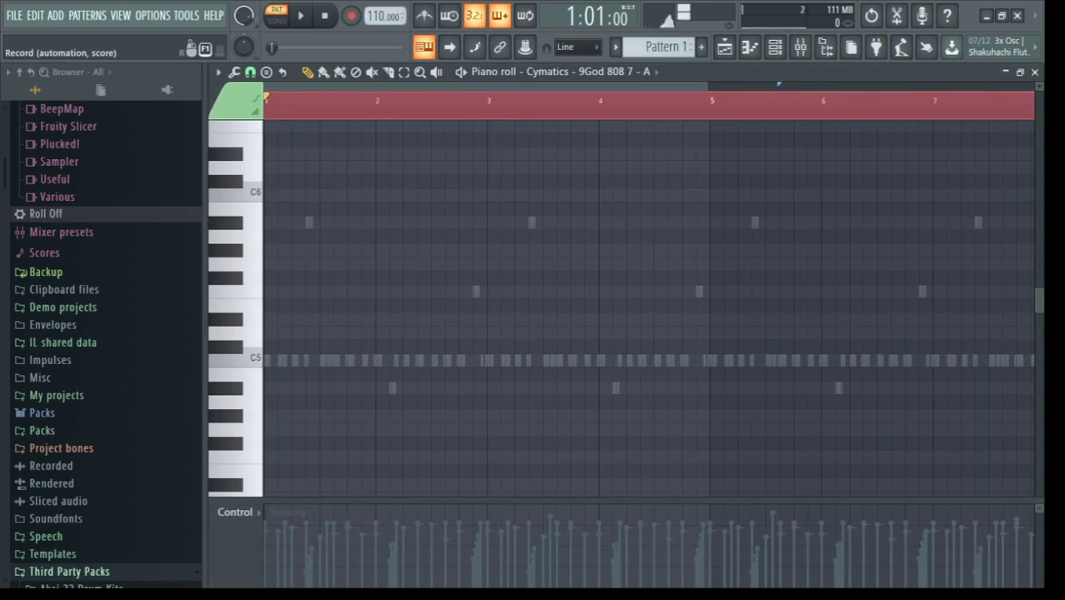
click(351, 15)
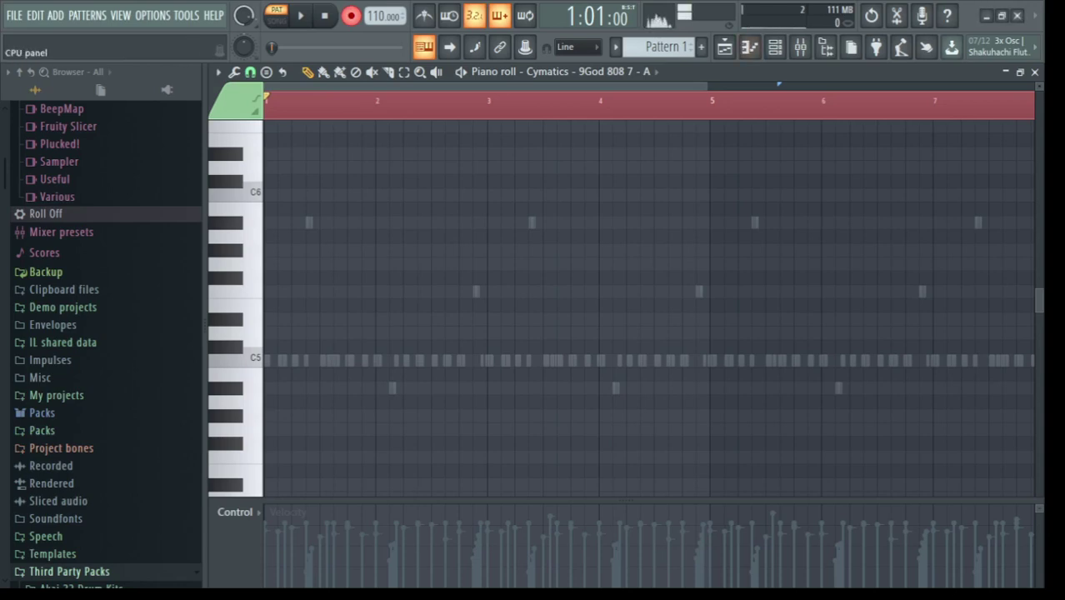
Step: Show the channel rack, audition 808 notes around C4, D4 and E4, and briefly start and stop a recording countdown
click(775, 47)
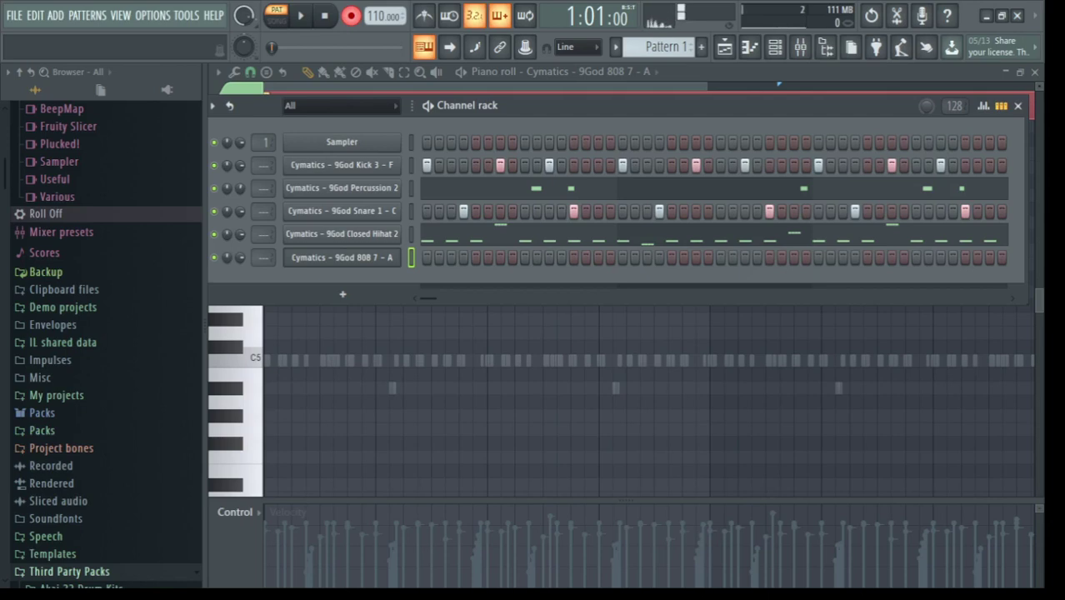
key(c)
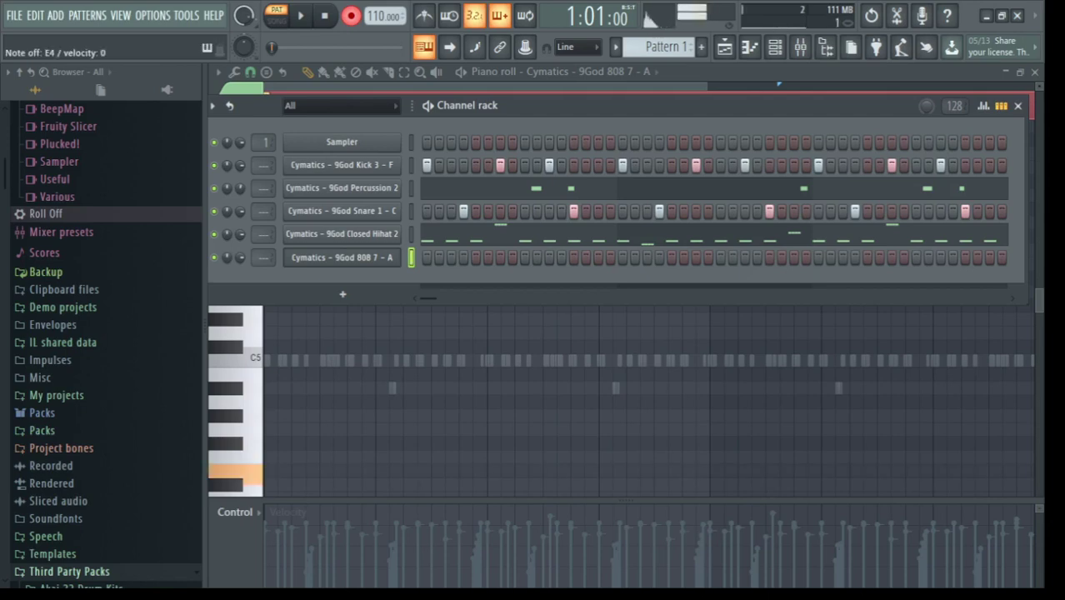
key(c)
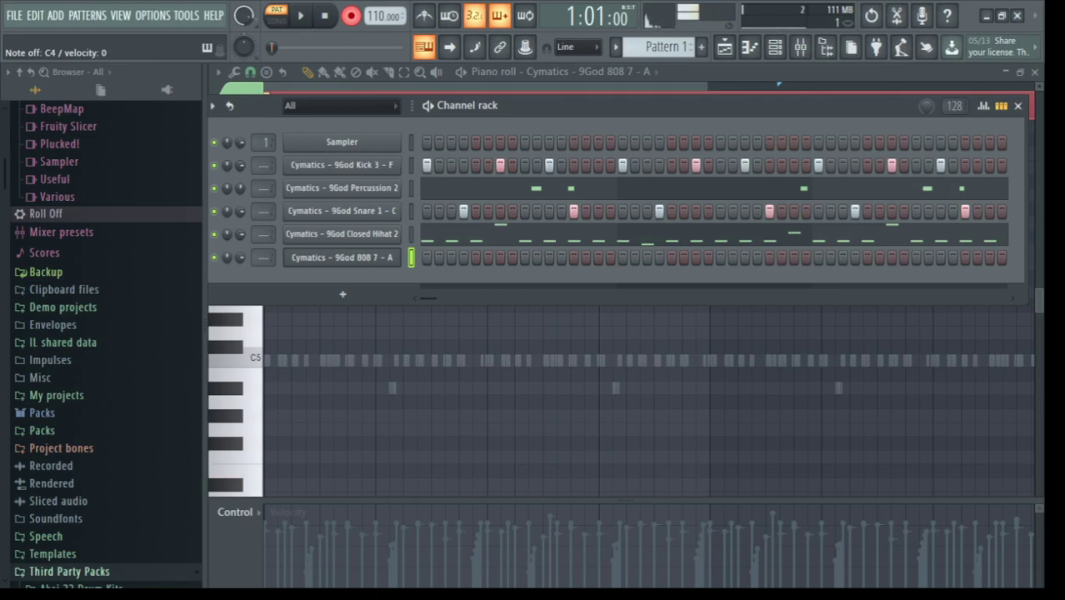
key(z)
key(d)
key(c)
key(x)
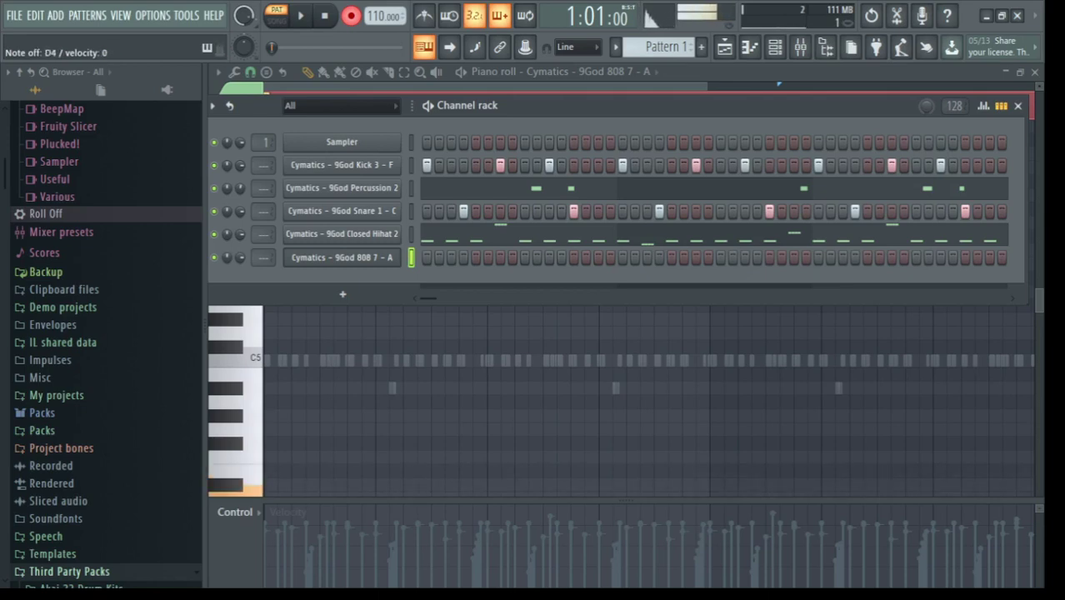
key(q)
key(r)
key(space)
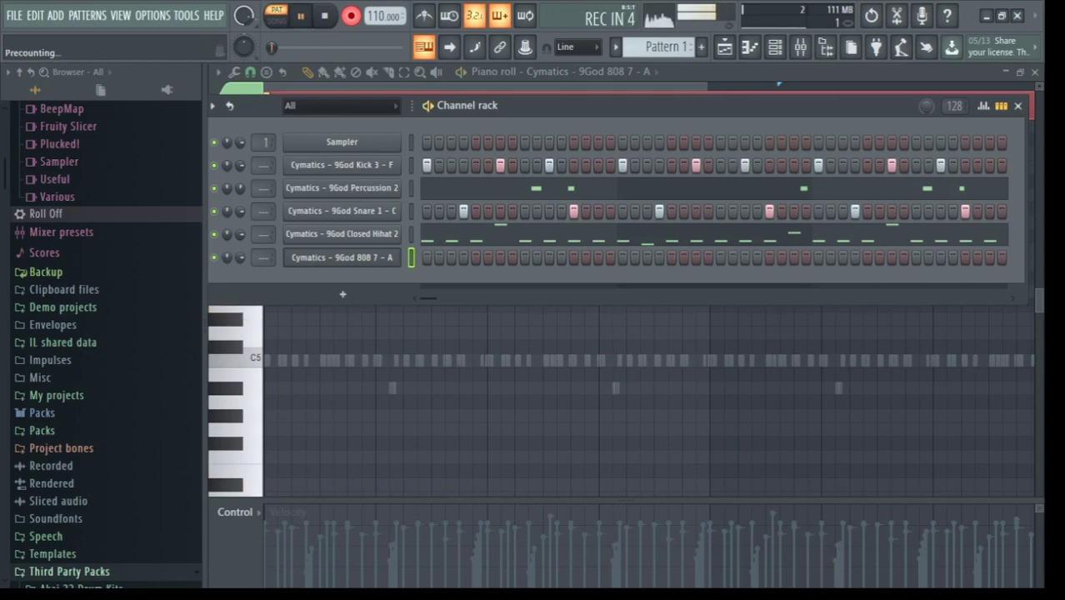
key(space)
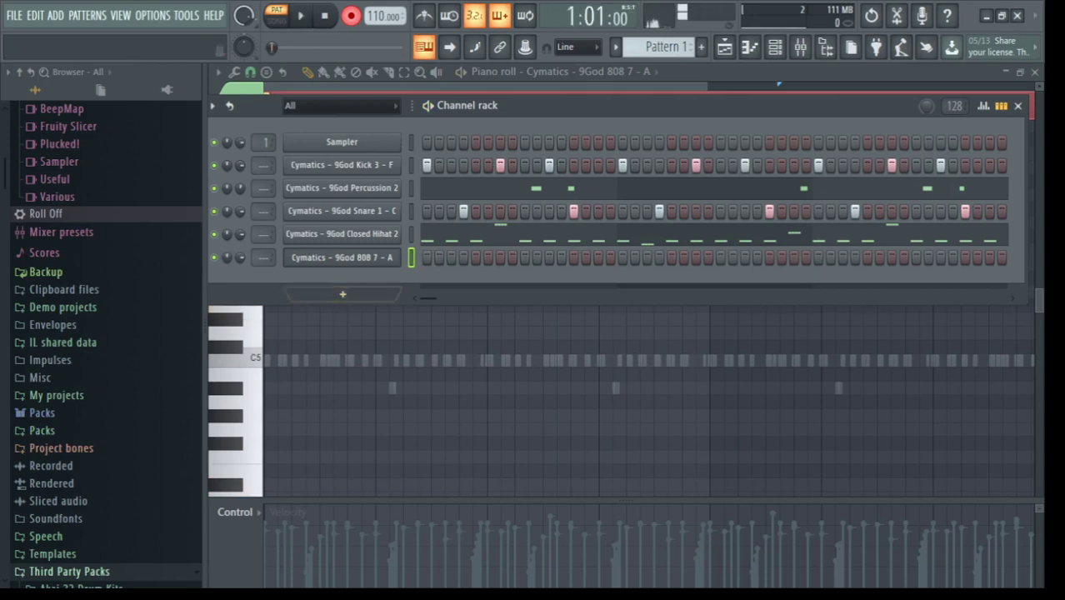
Step: Rehearse the C4, E4 and D4 bass notes on the 808 channel and run the pattern with recording armed
click(342, 257)
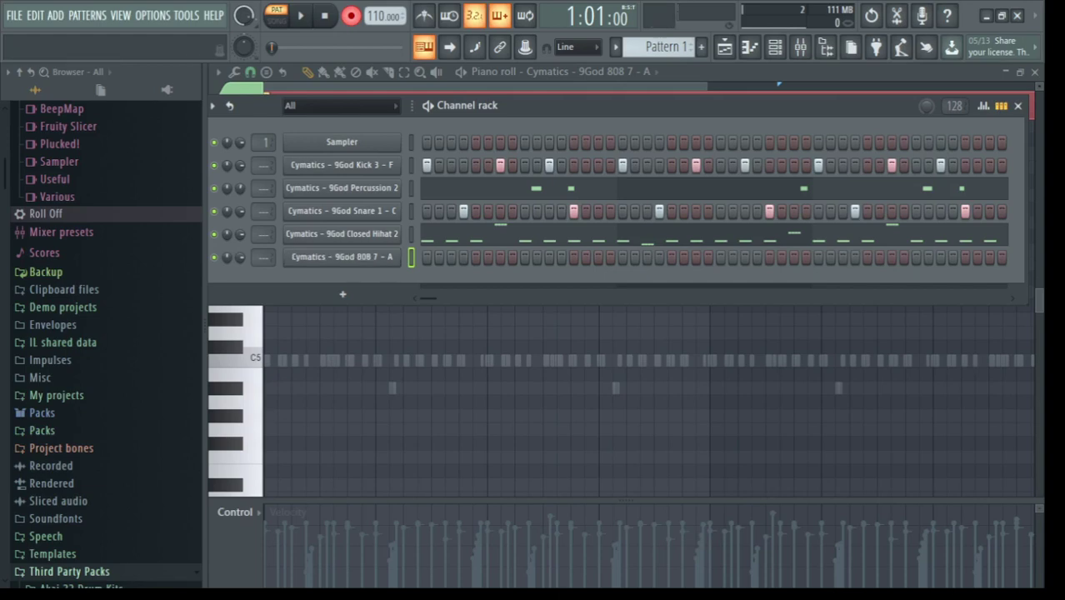
key(z)
key(c)
key(x)
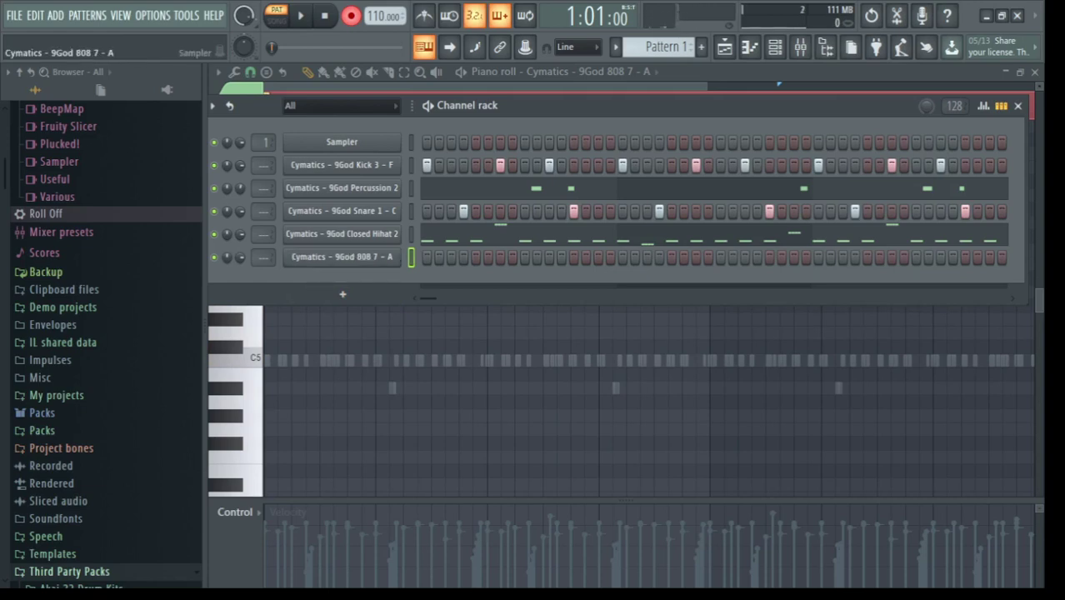
key(x)
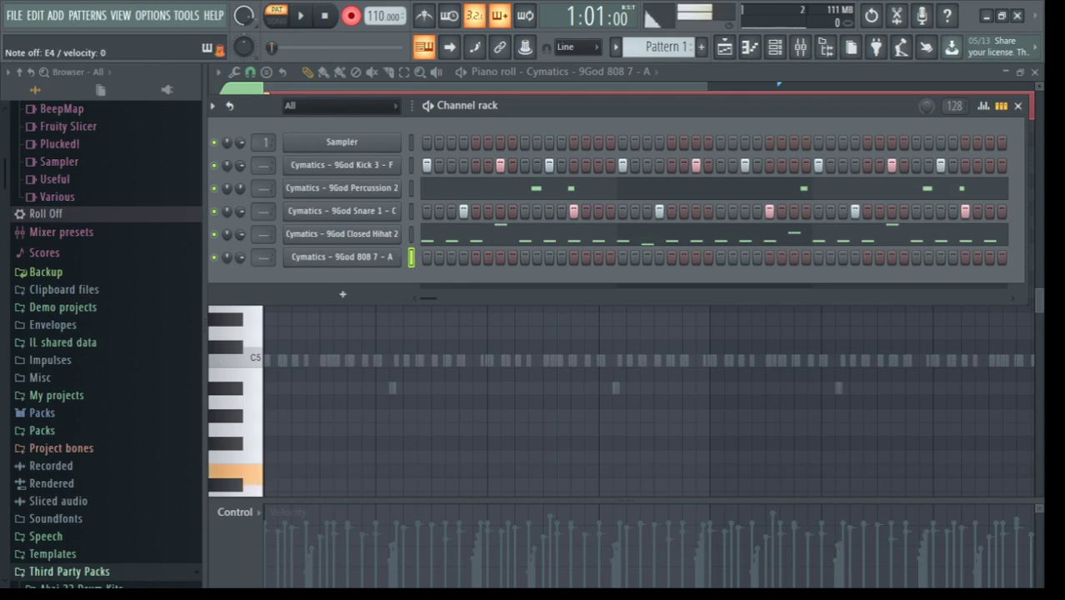
key(x)
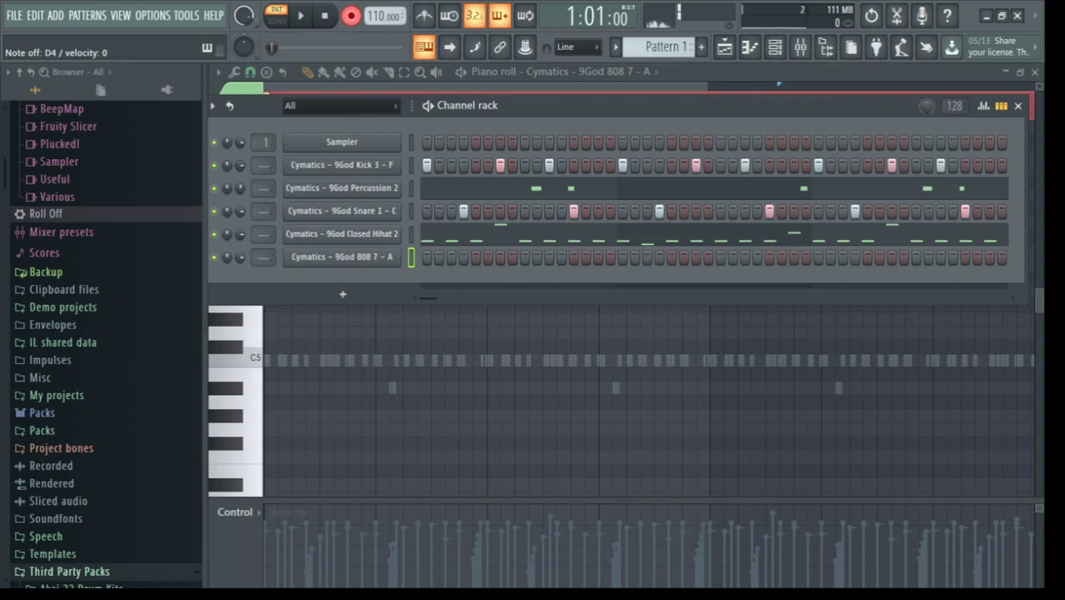
key(space)
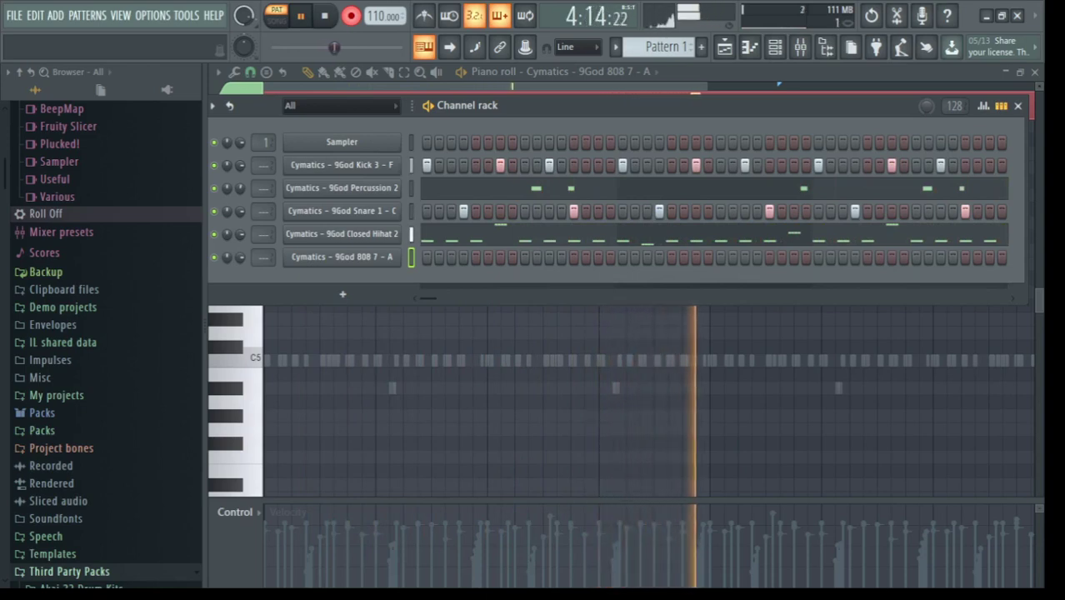
key(space)
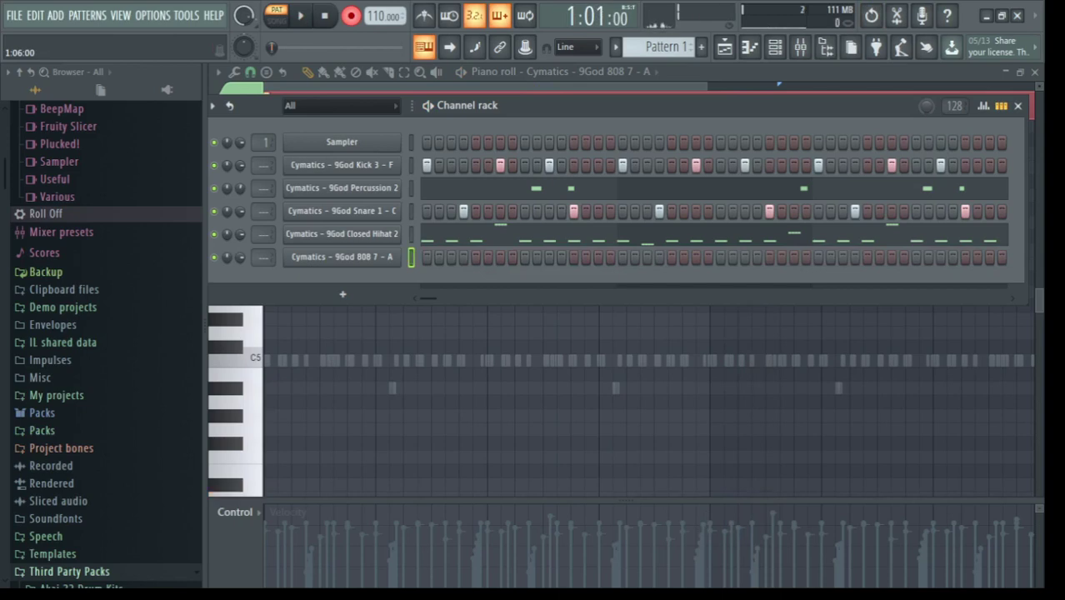
Step: Compare the 808 line in the C5 octave with the C4 octave, and undo the stray C5 note in bar 1
key(q)
key(e)
key(w)
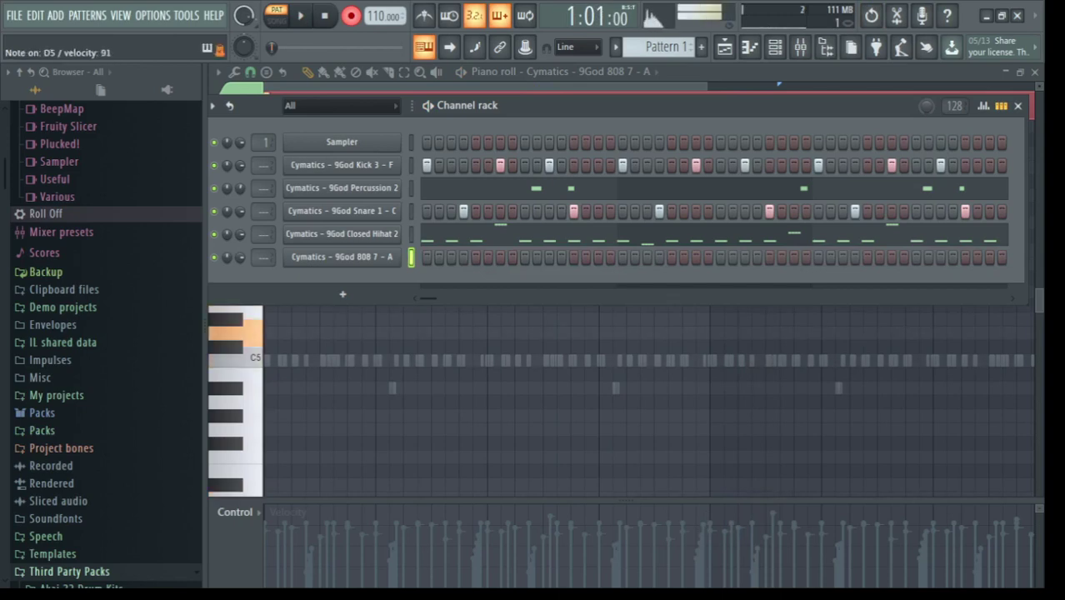
key(q)
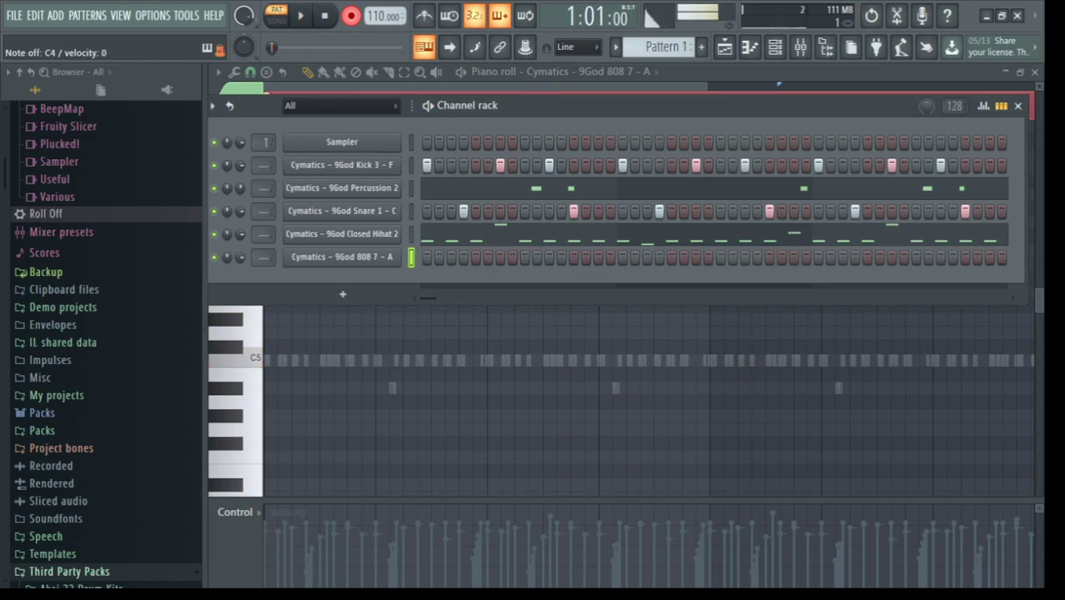
key(z)
key(d)
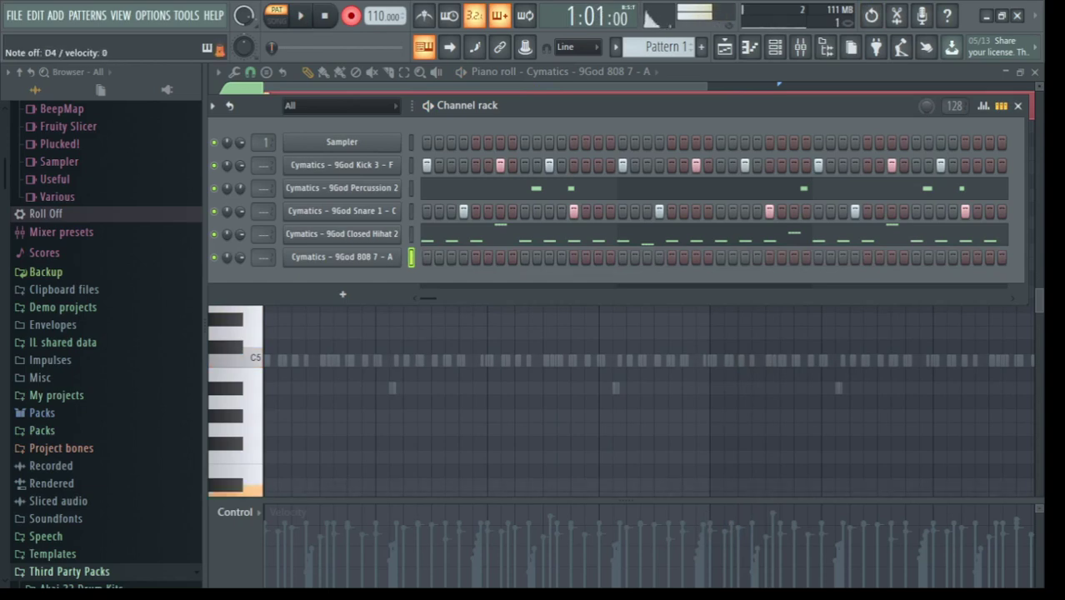
click(298, 359)
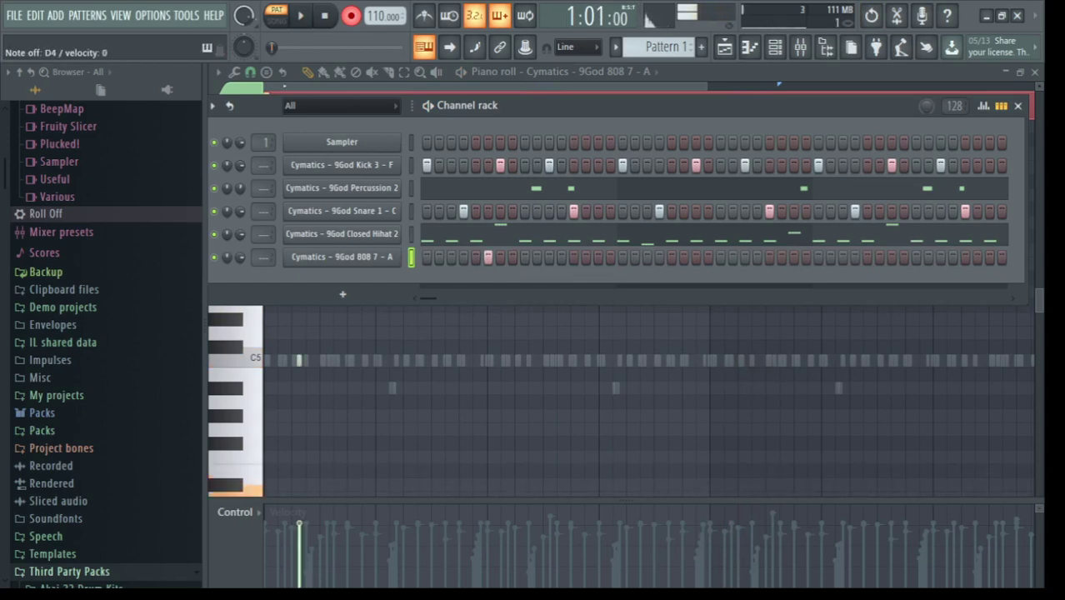
key(ctrl+z)
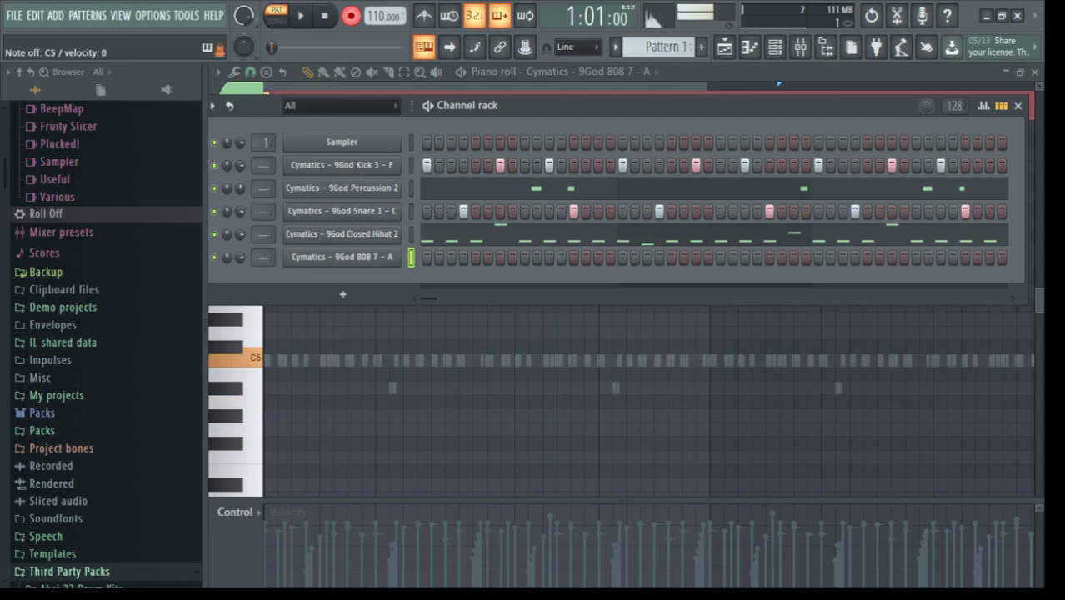
Step: Try to record the 808 line live over the drum pattern, then restart the recorded take
key(space)
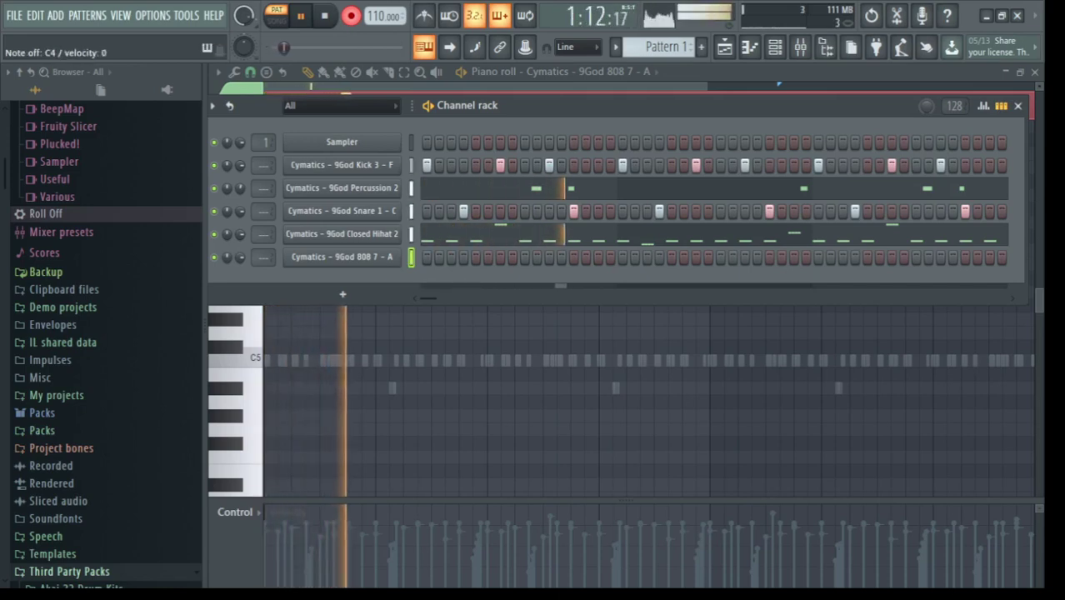
key(space)
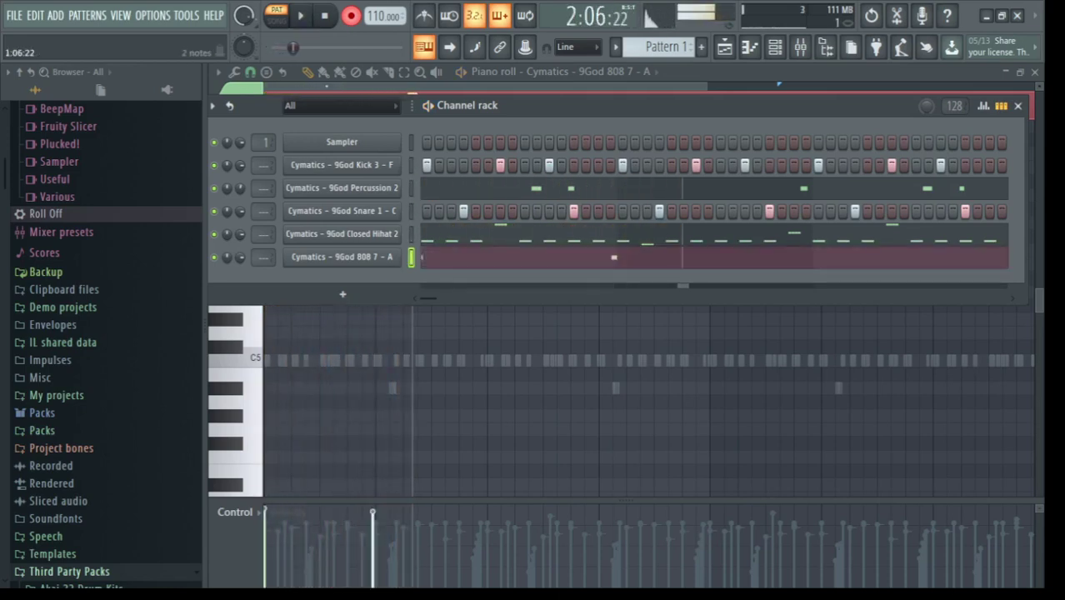
key(F7)
key(space)
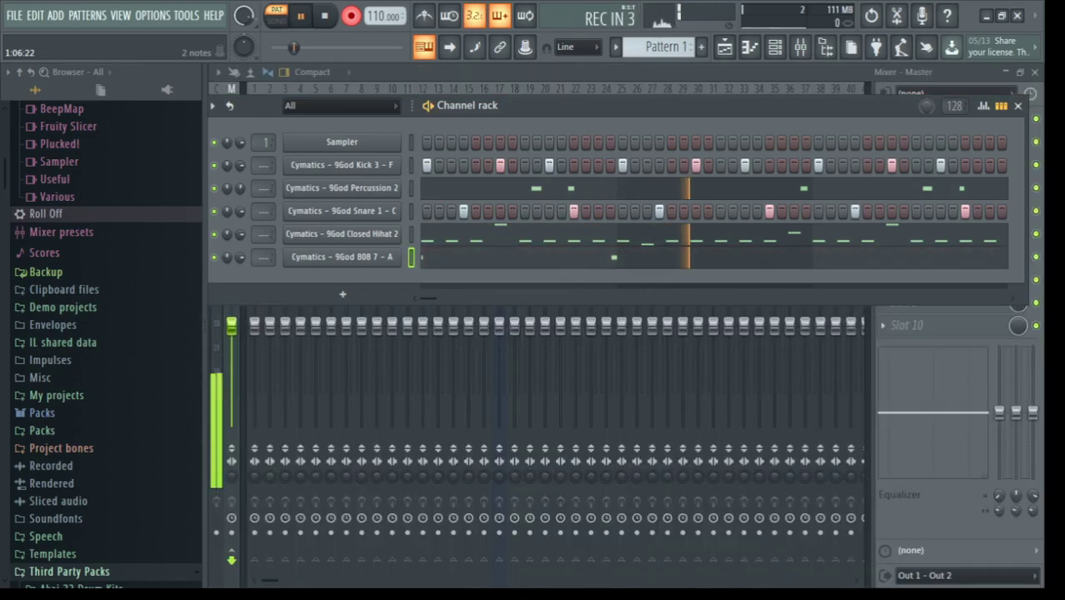
key(space)
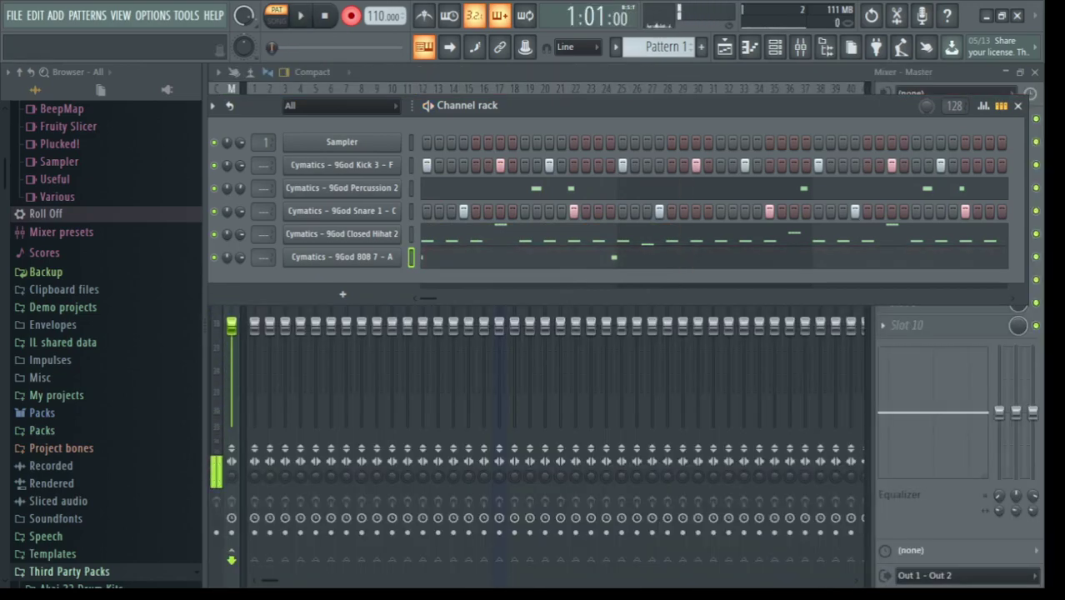
Step: Reopen the 808 7 - A piano roll and try C5 notes on the first beats of bars 1 and 2 against the drums
click(342, 257)
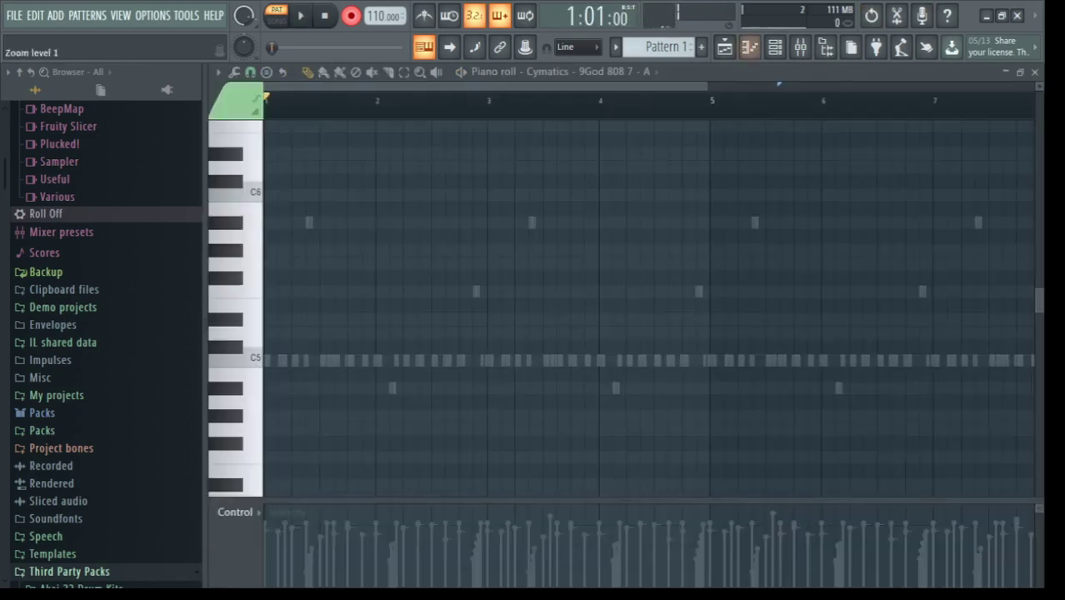
key(space)
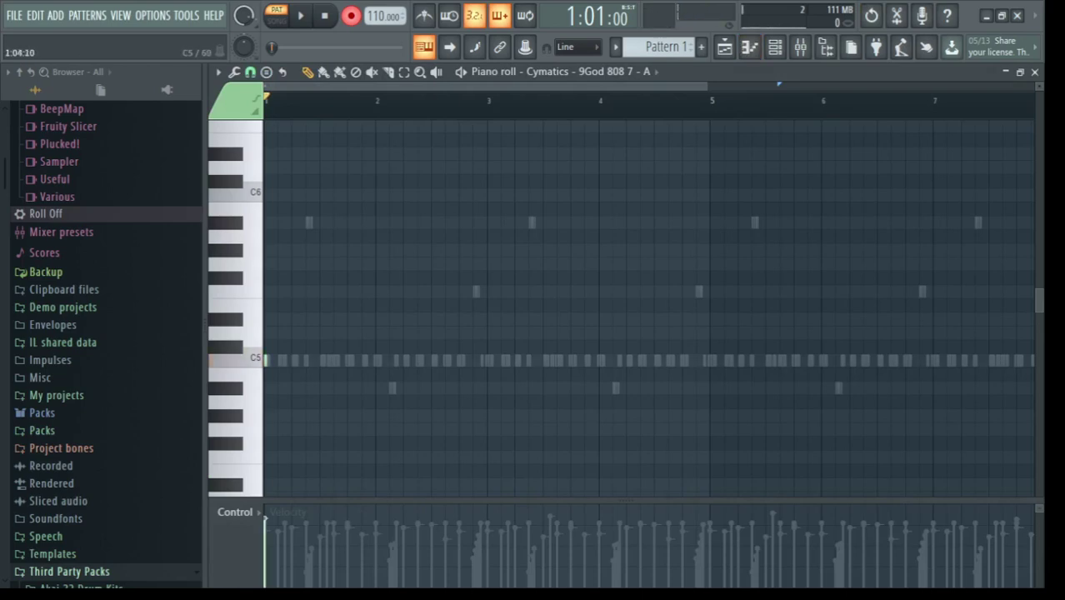
scroll(600, 334, up, 2)
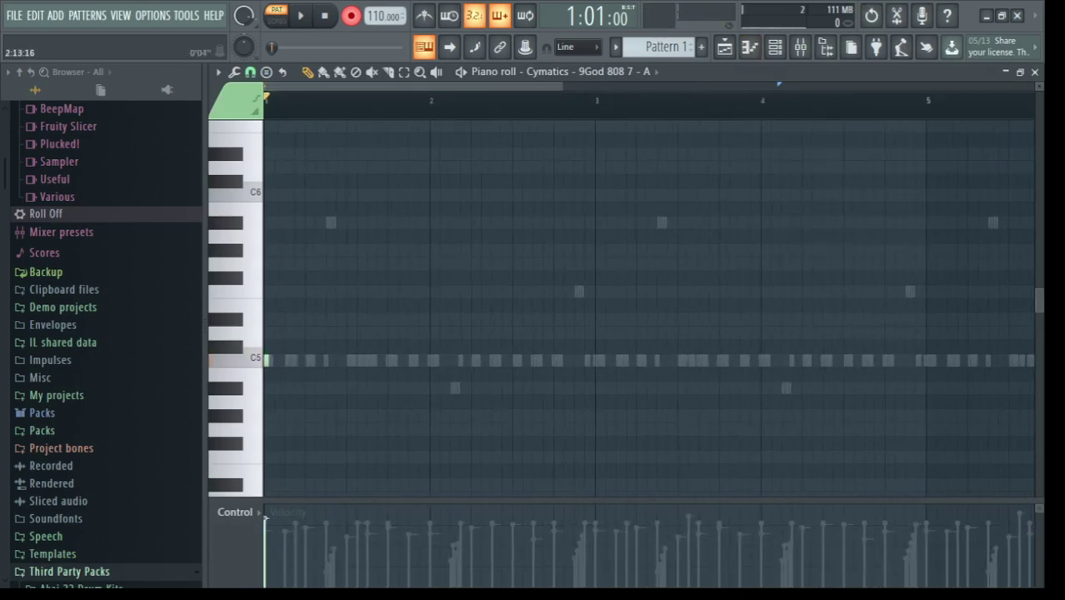
key(space)
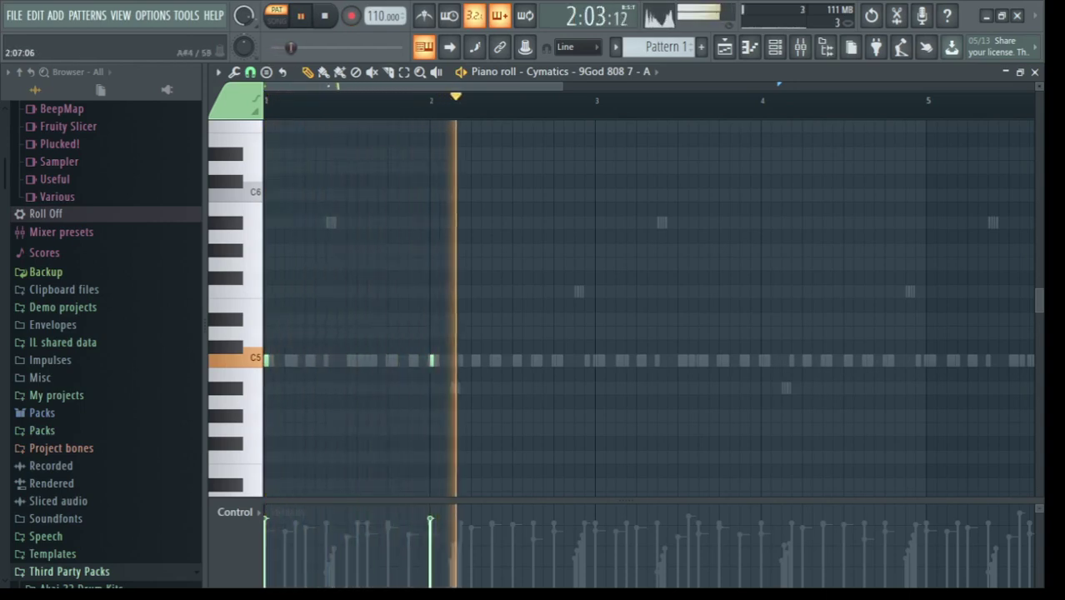
key(space)
key(space)
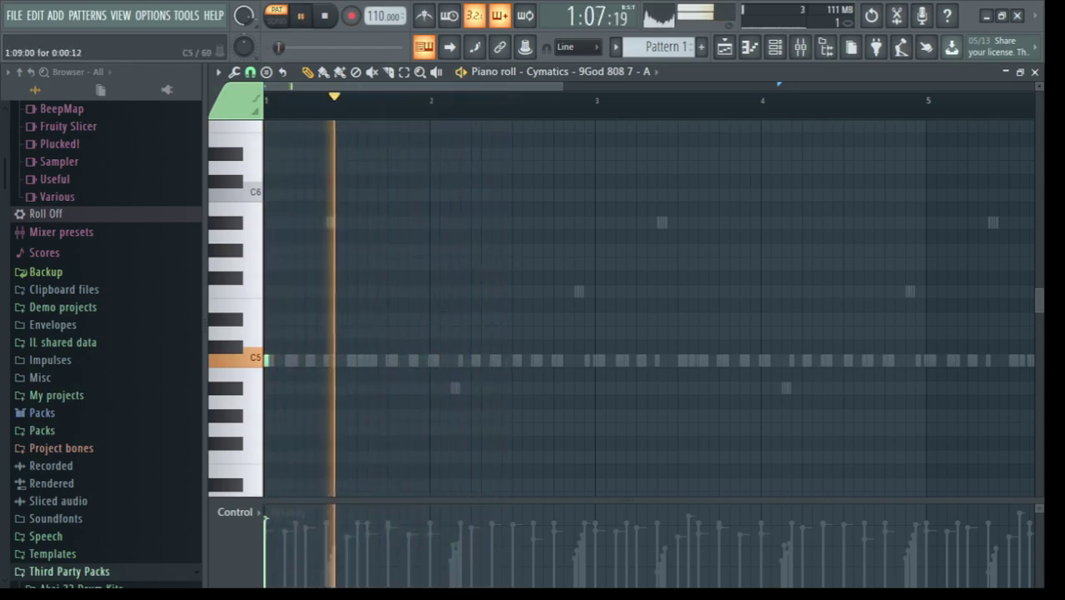
Step: Try extra C5 notes on steps 7, 9 and 13 of bar 1, play them back and clear the 808 notes
key(space)
click(328, 360)
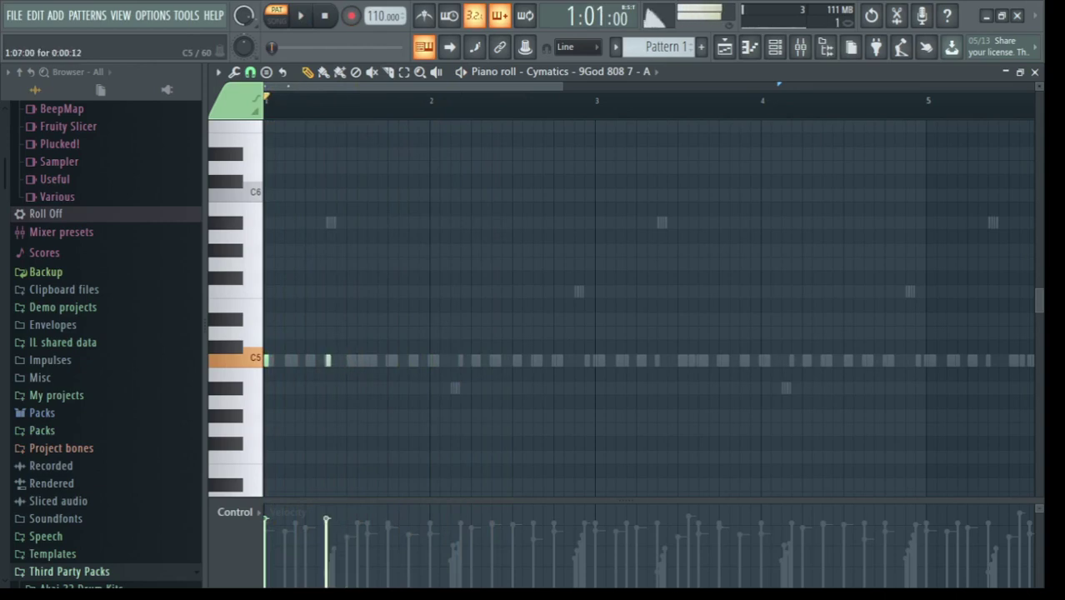
click(348, 360)
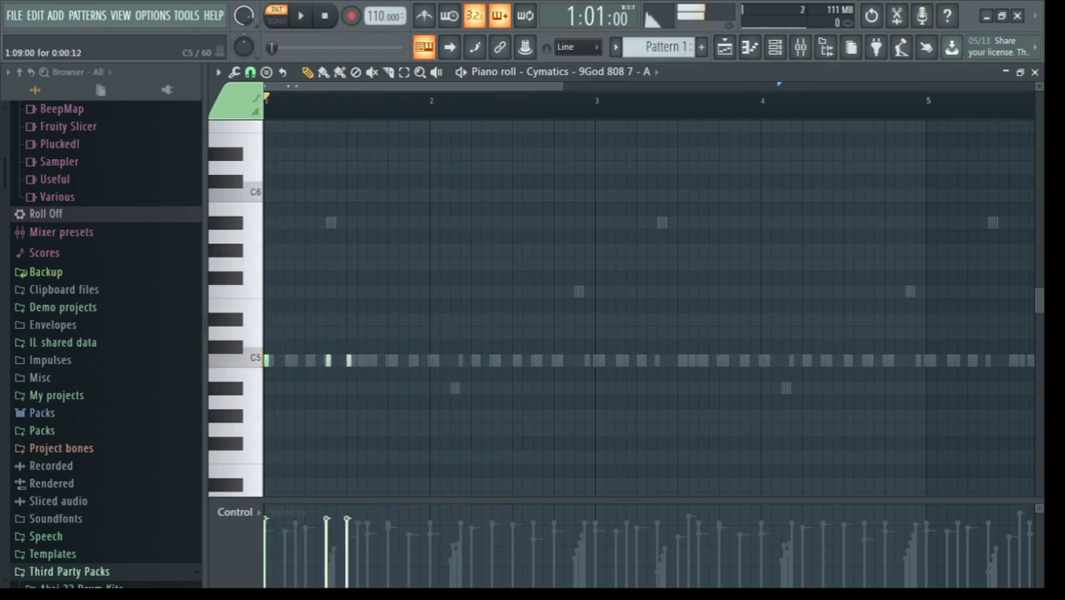
click(389, 360)
key(space)
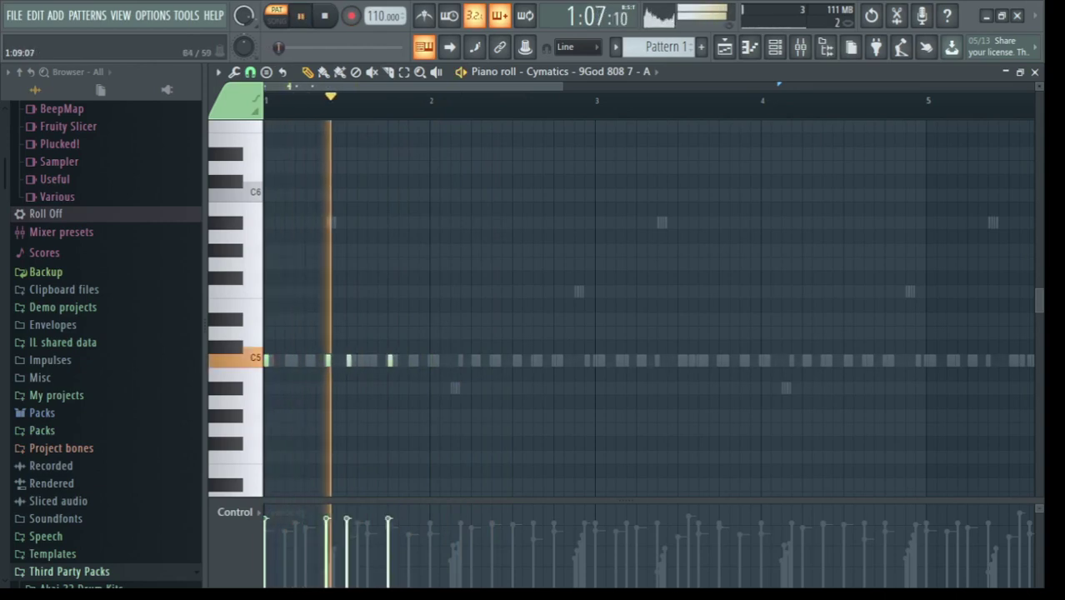
key(space)
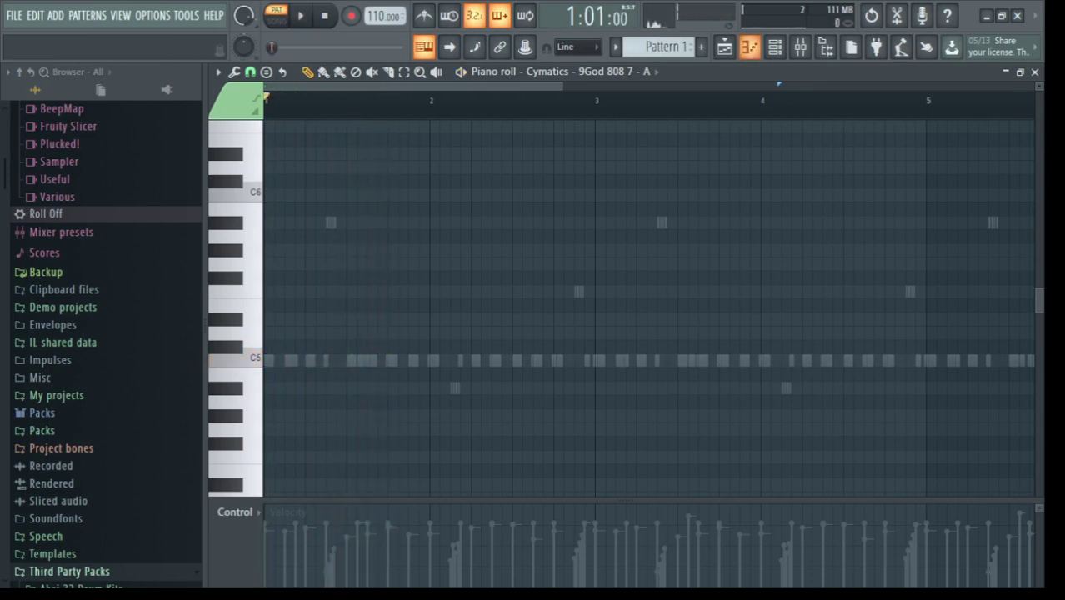
Step: Copy all the Kick 3 - F notes into the 808 7 - A channel so the bass follows the kick
click(749, 47)
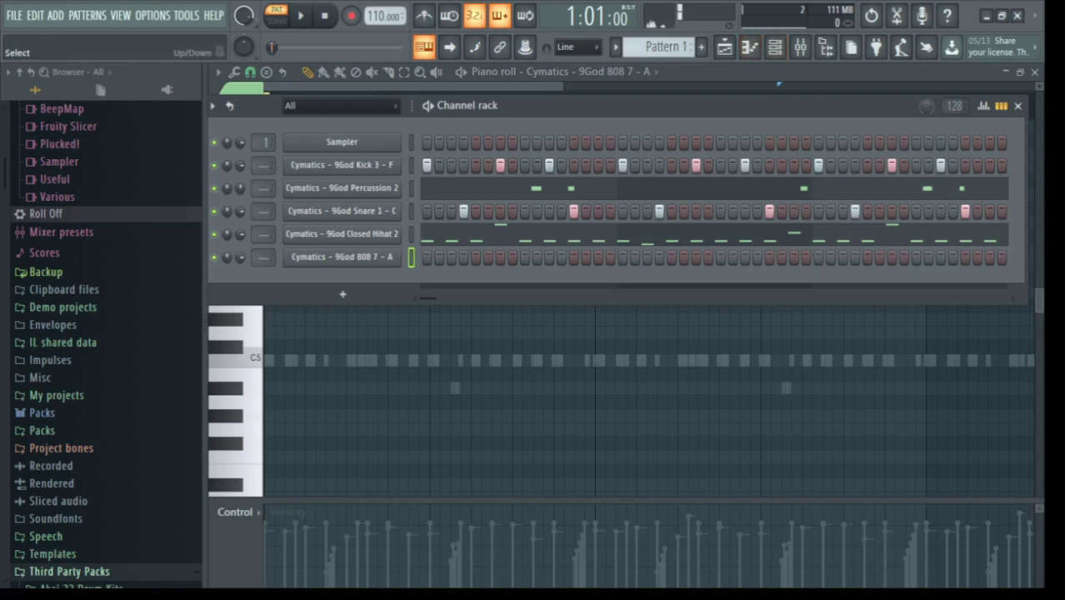
click(411, 165)
key(F6)
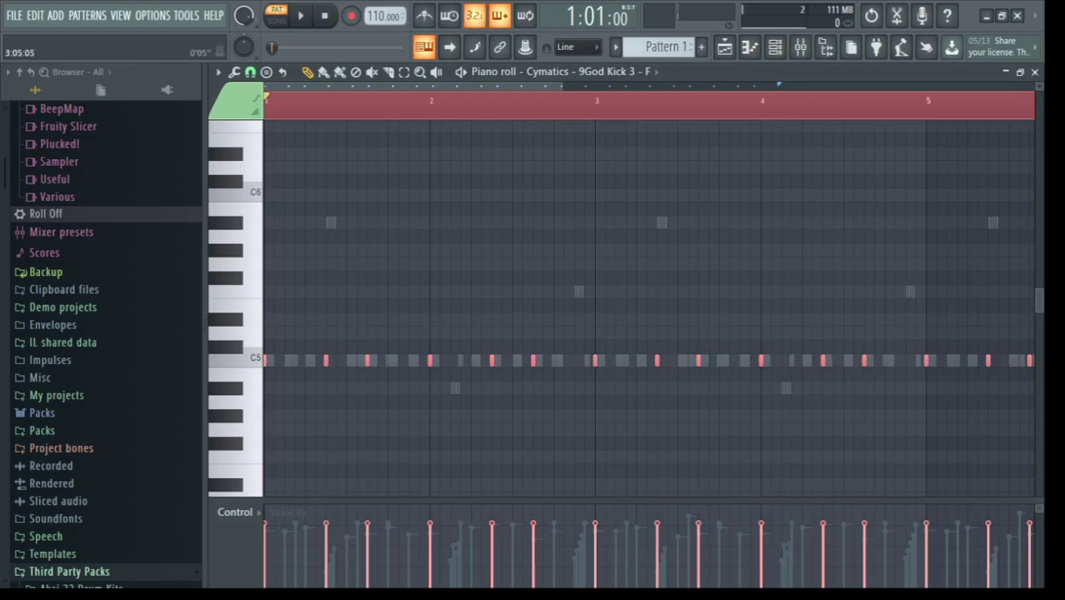
key(Down)
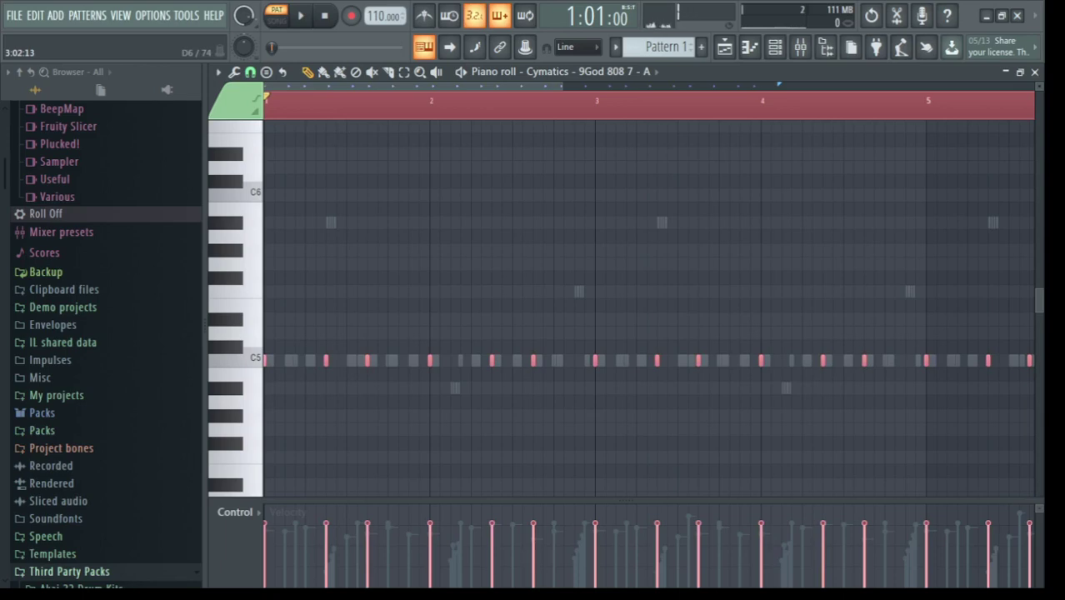
click(775, 47)
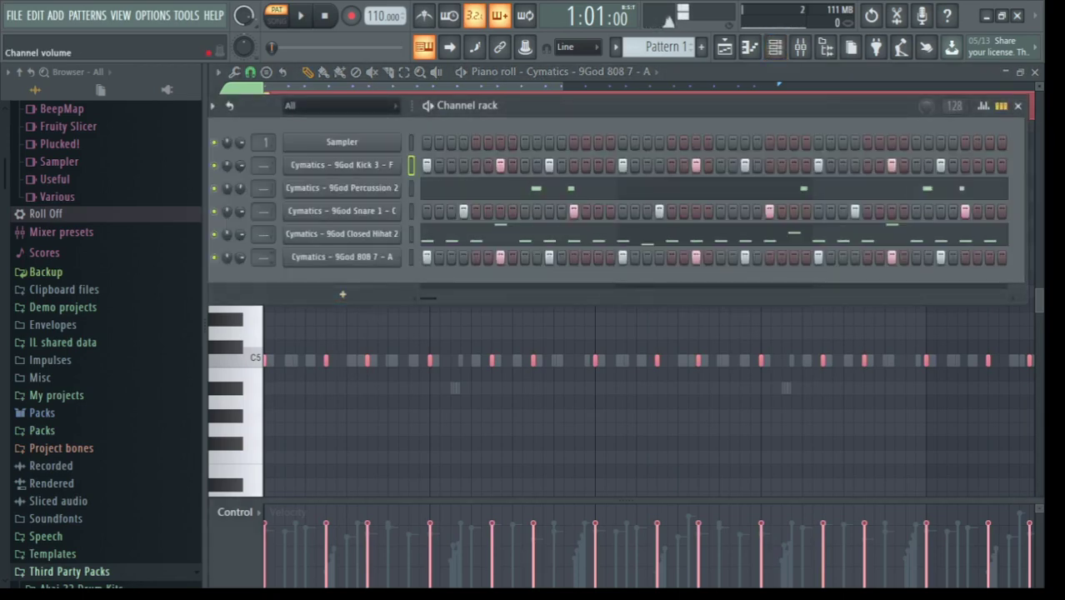
Step: During playback, add an F5 note on step 13 of bar 2 and a D#5 note at the end of bar 4 to the 808
key(space)
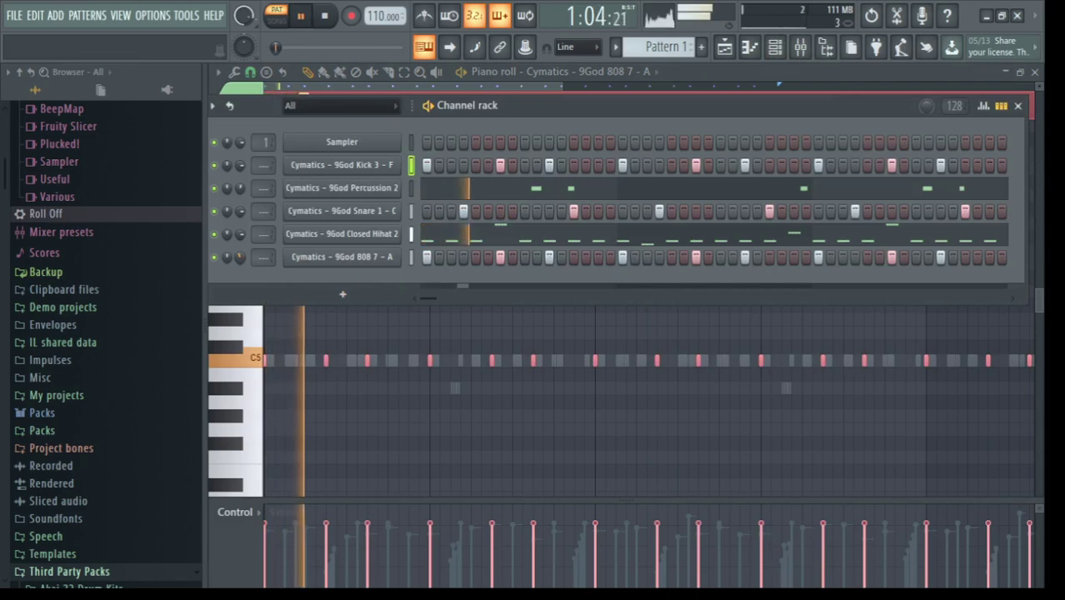
key(F6)
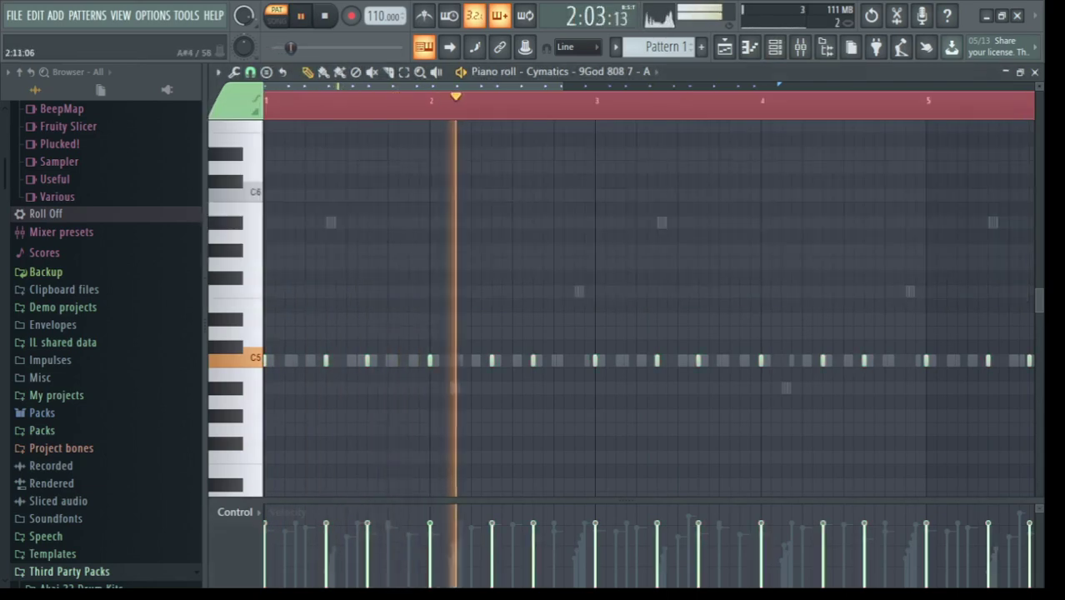
click(556, 291)
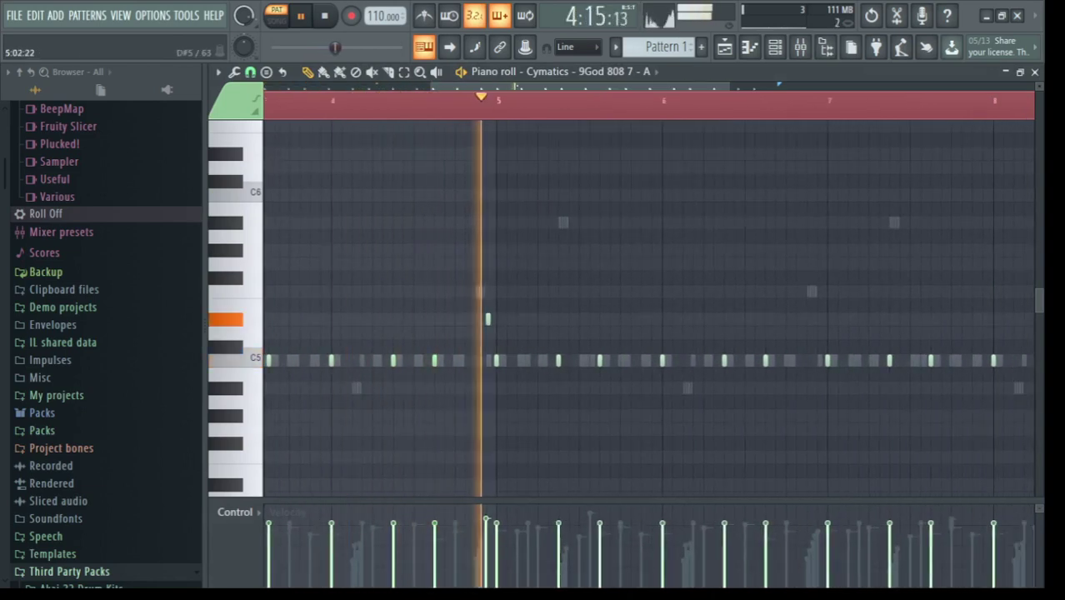
click(488, 318)
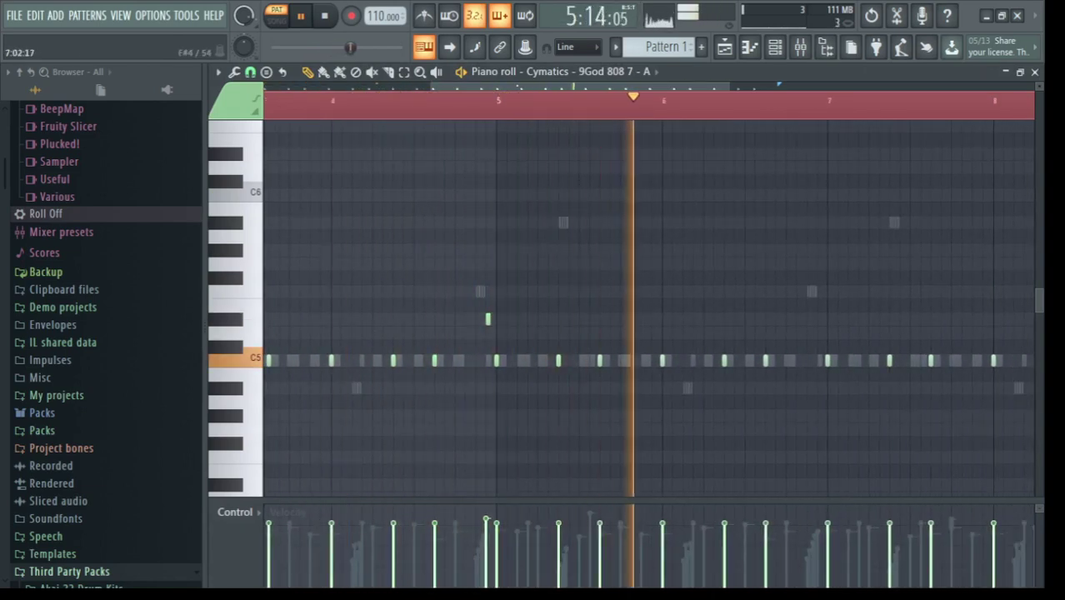
Step: Transpose every 808 note down one octave and stop playback to check the line around C4
key(ctrl+a)
key(ctrl+Down)
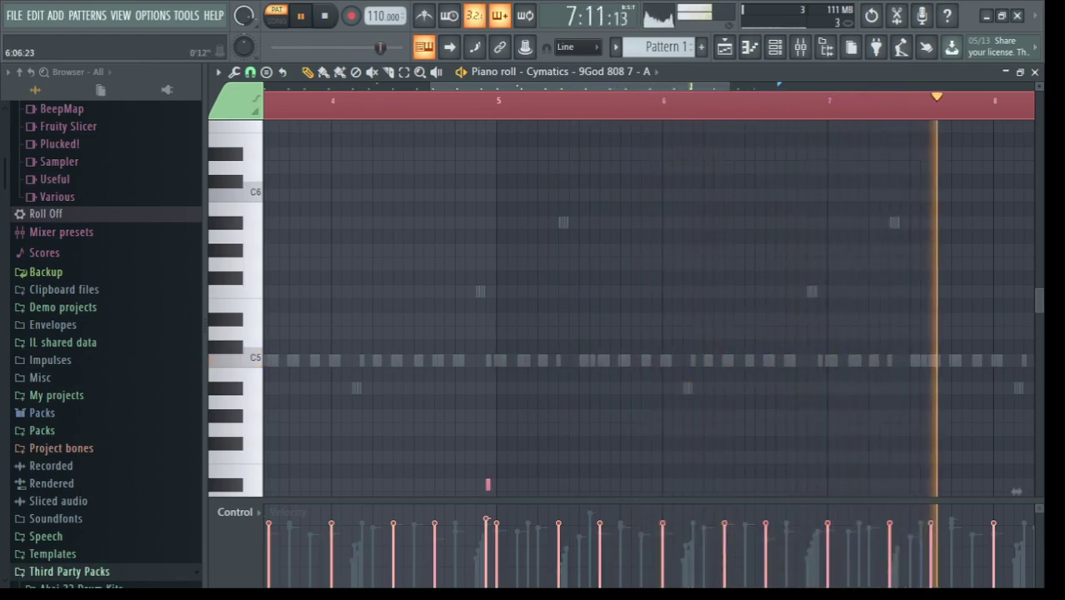
scroll(799, 396, down, 4)
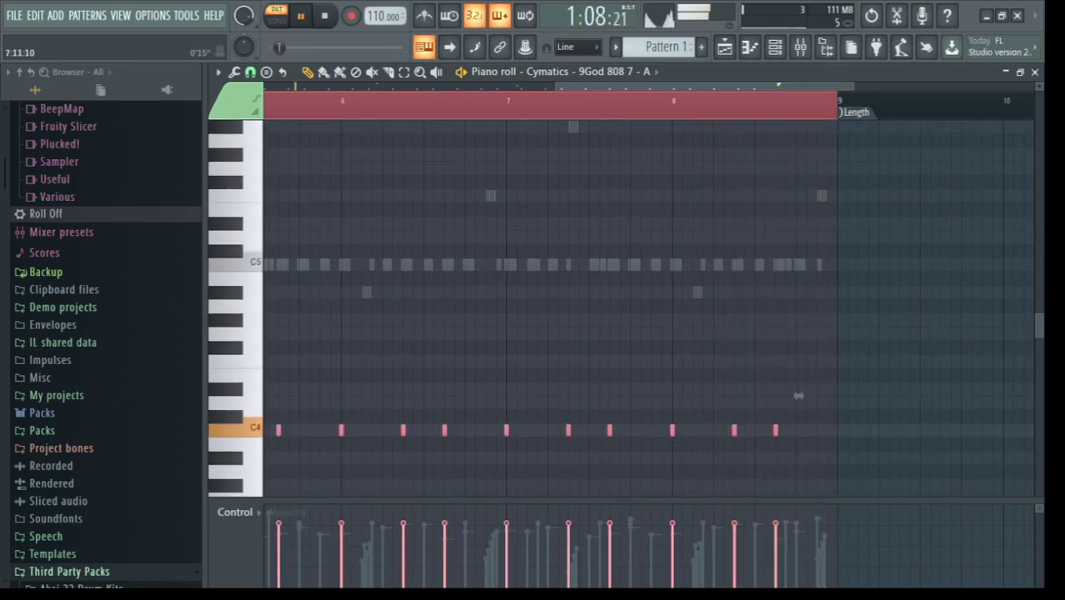
key(ctrl+space)
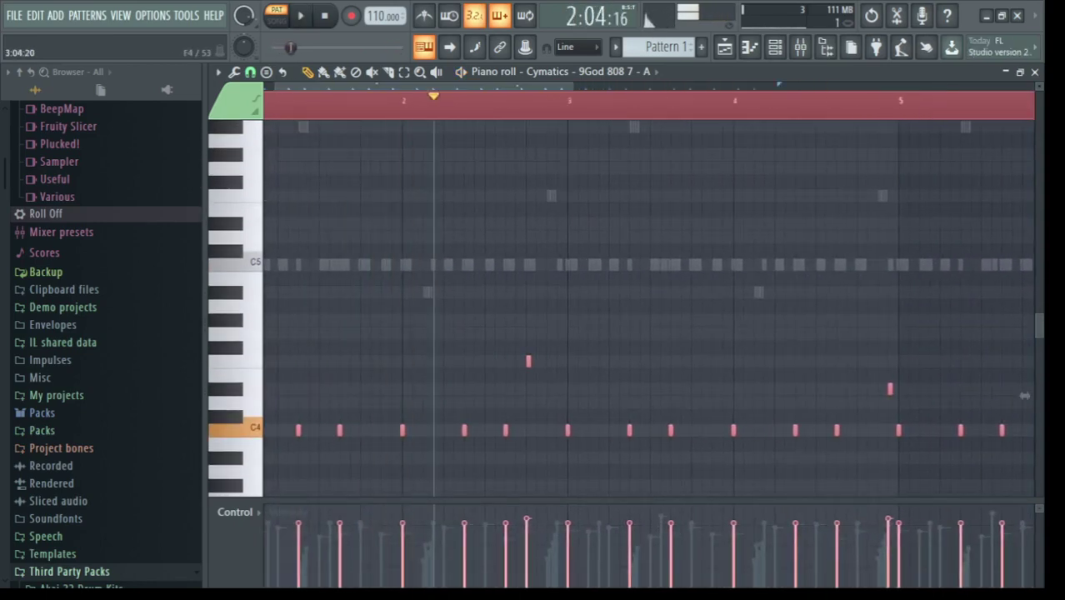
Step: Replay the pattern, set the 808 channel's volume to 40% and return to its notes
key(space)
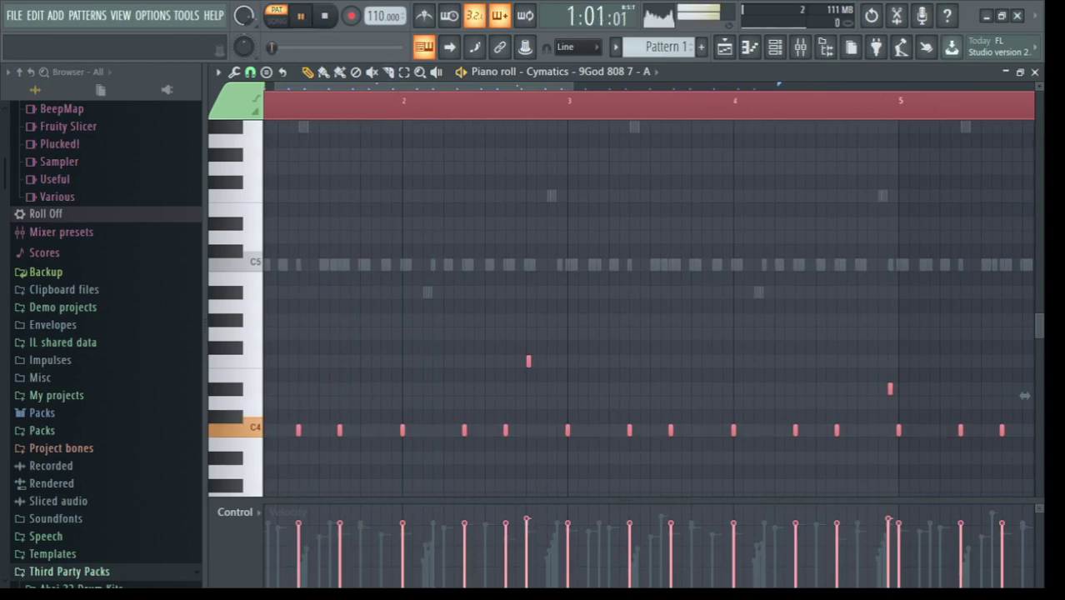
key(space)
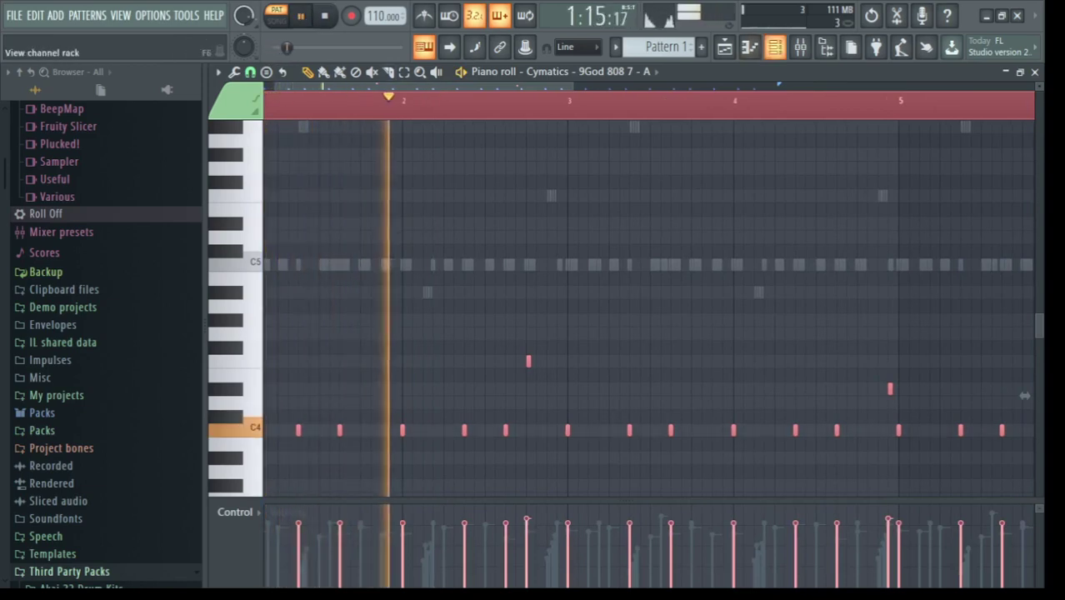
click(800, 47)
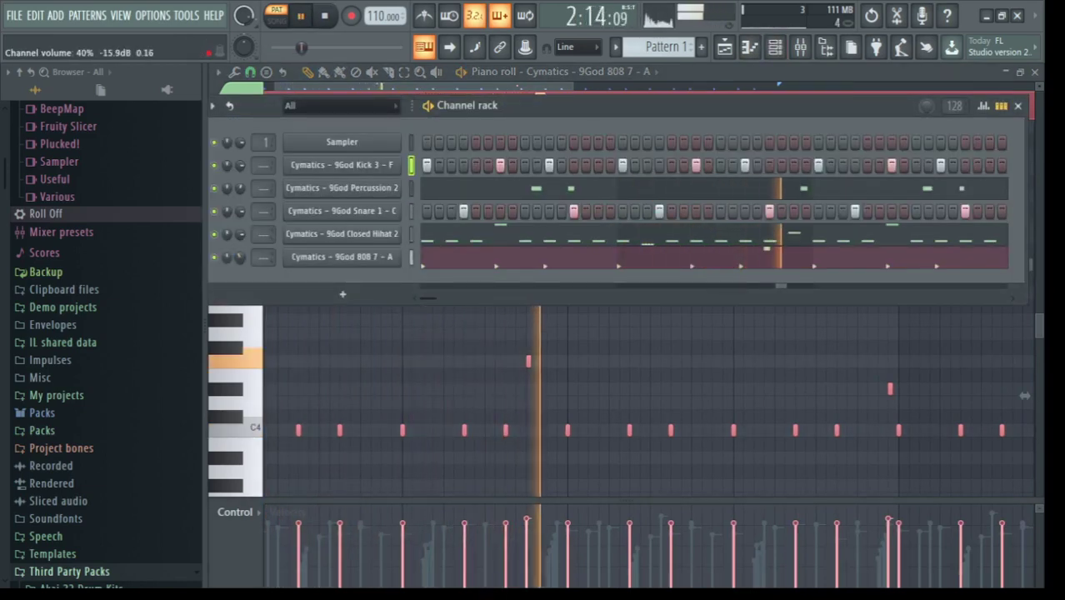
key(F6)
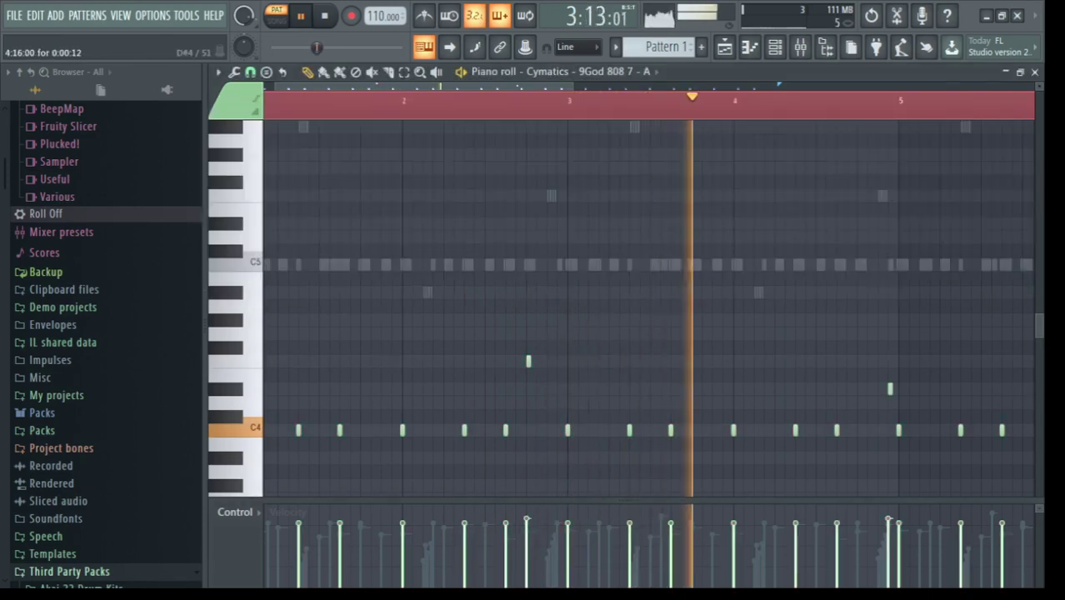
Step: Replace bar 4's D#4 note with an F4 on step 13, and try a following G4 before undoing it
click(860, 361)
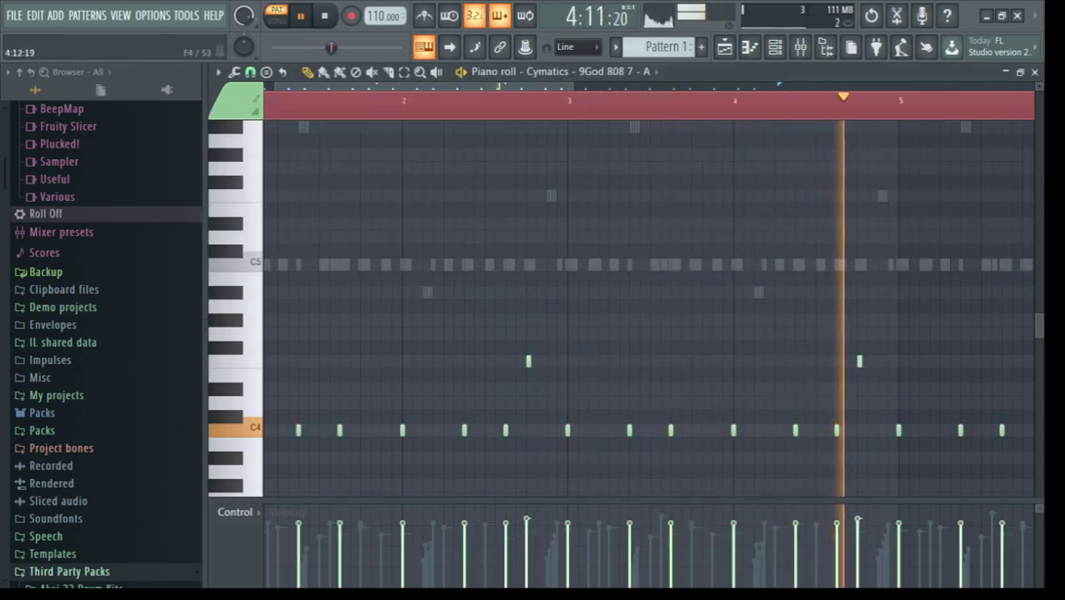
click(881, 333)
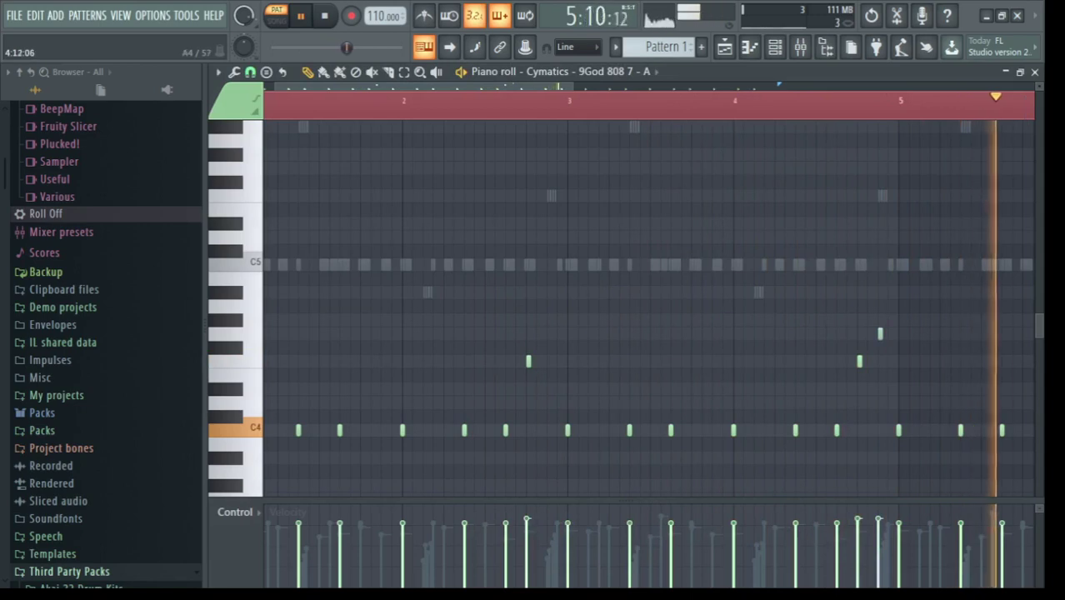
key(ctrl+z)
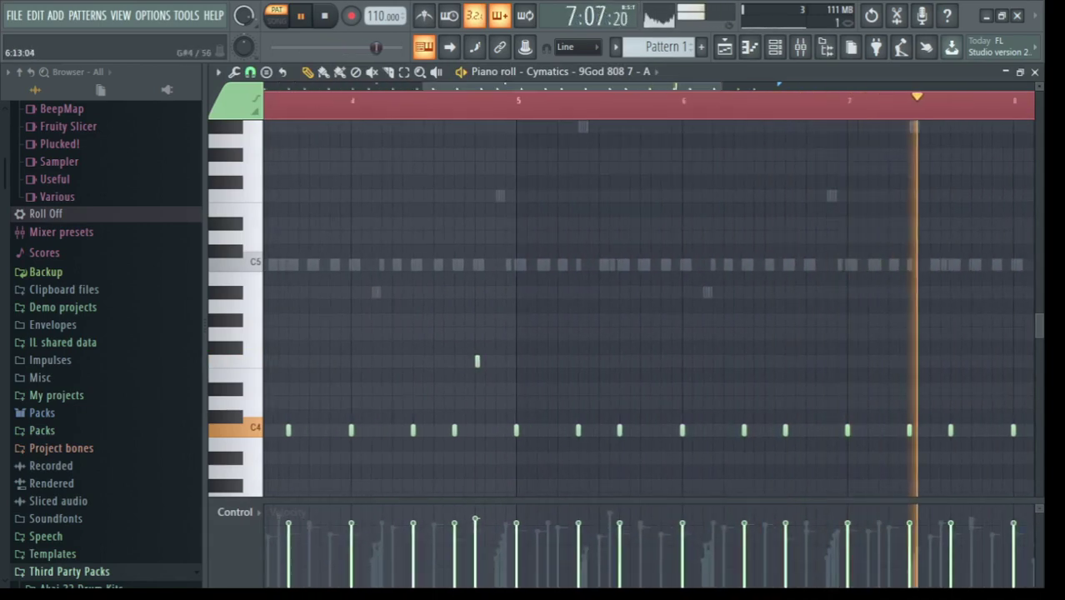
Step: Add F4 notes on step 13 of bars 6 and 8 of the 808 line and play the pattern
click(807, 361)
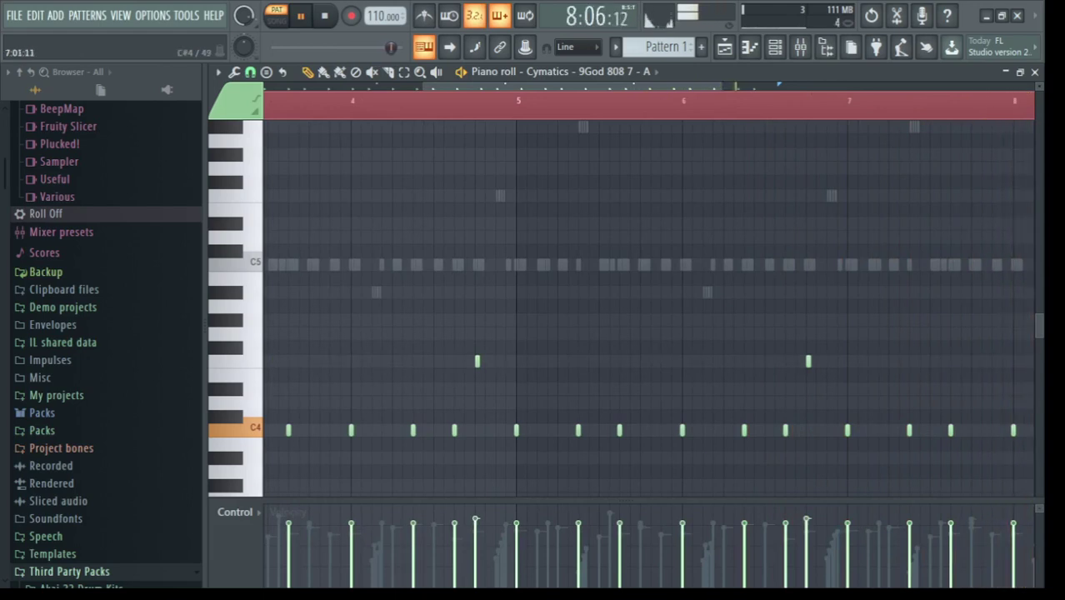
scroll(649, 308, right, 5)
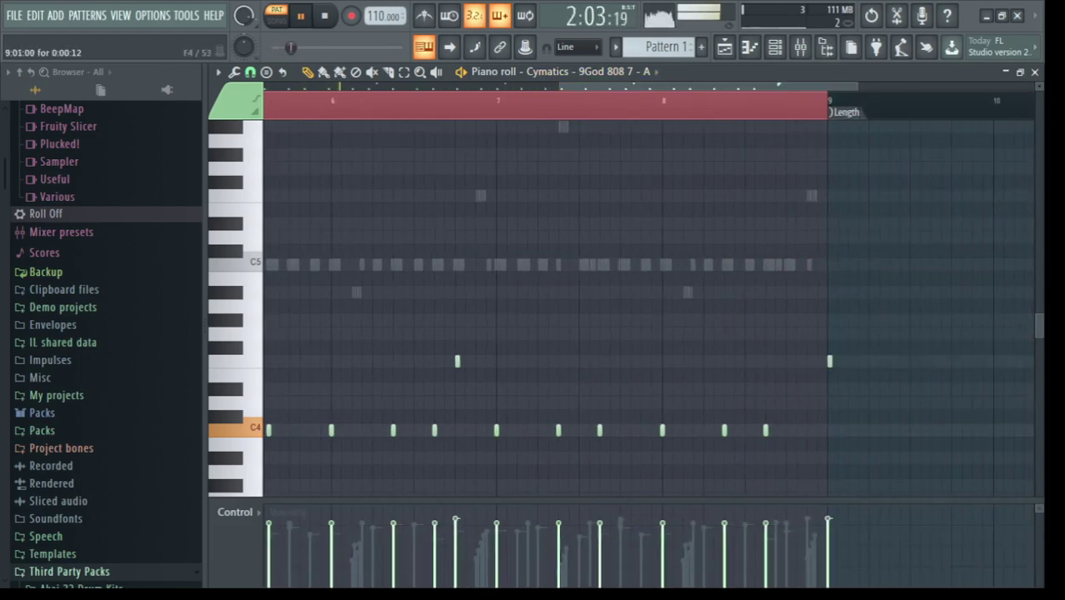
click(789, 361)
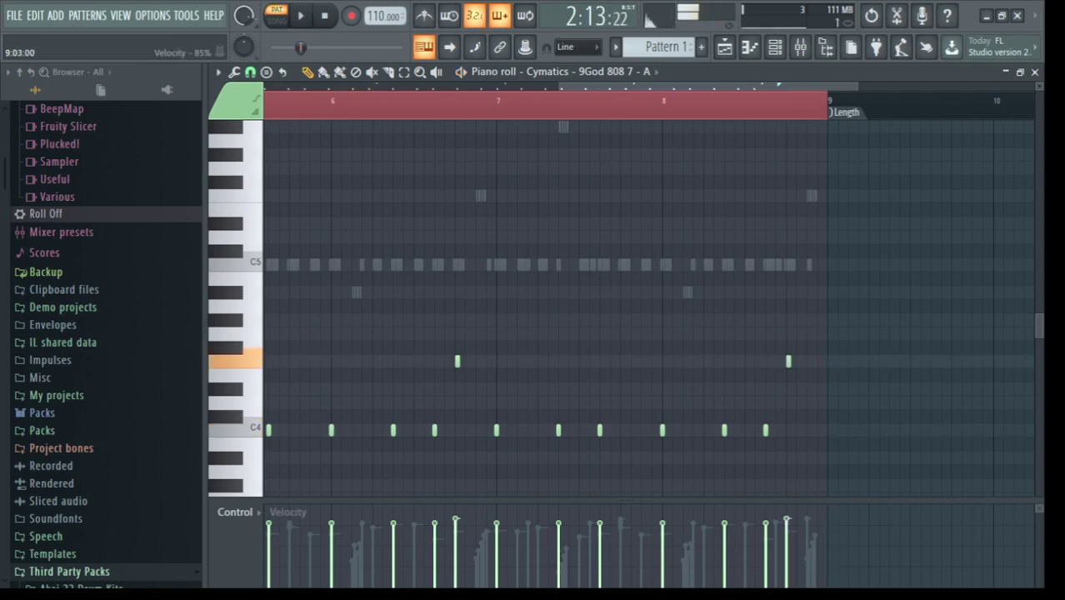
key(space)
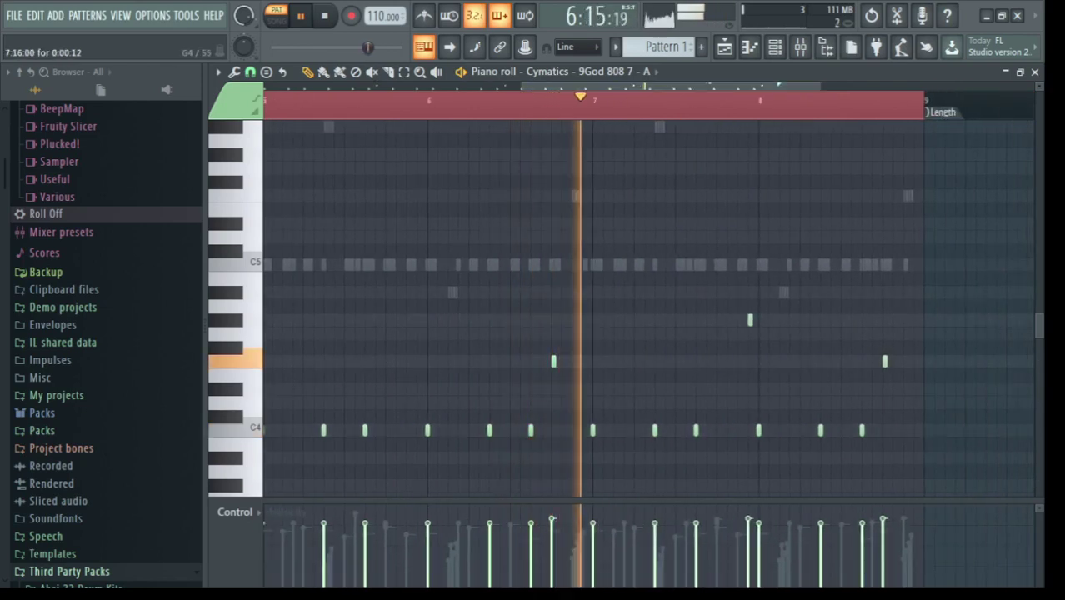
Step: Remove the G#4 note at the end of bar 7 and add a D#4 note on step 15 of bar 8 in the 808 line
key(space)
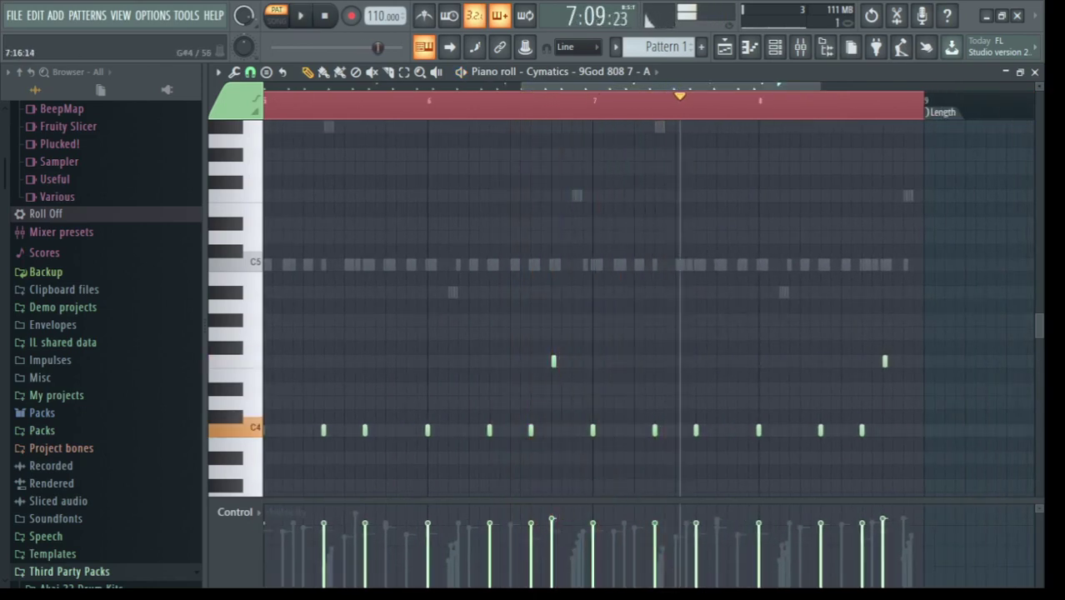
key(space)
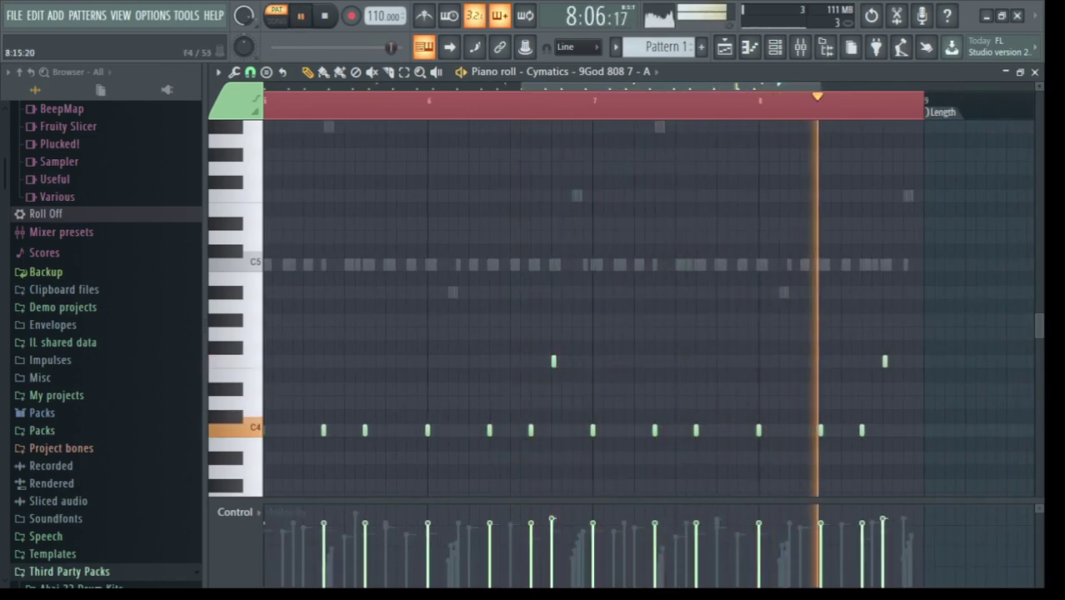
key(space)
click(905, 389)
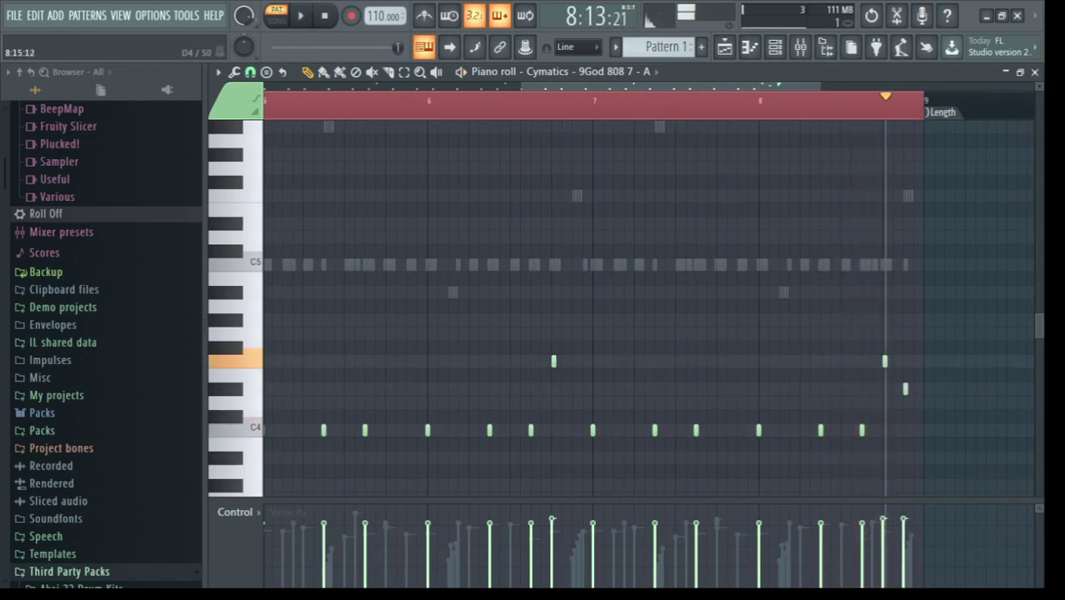
Step: Clear the time selection over bars 5 to 8 and play the pattern with the channel rack open
key(space)
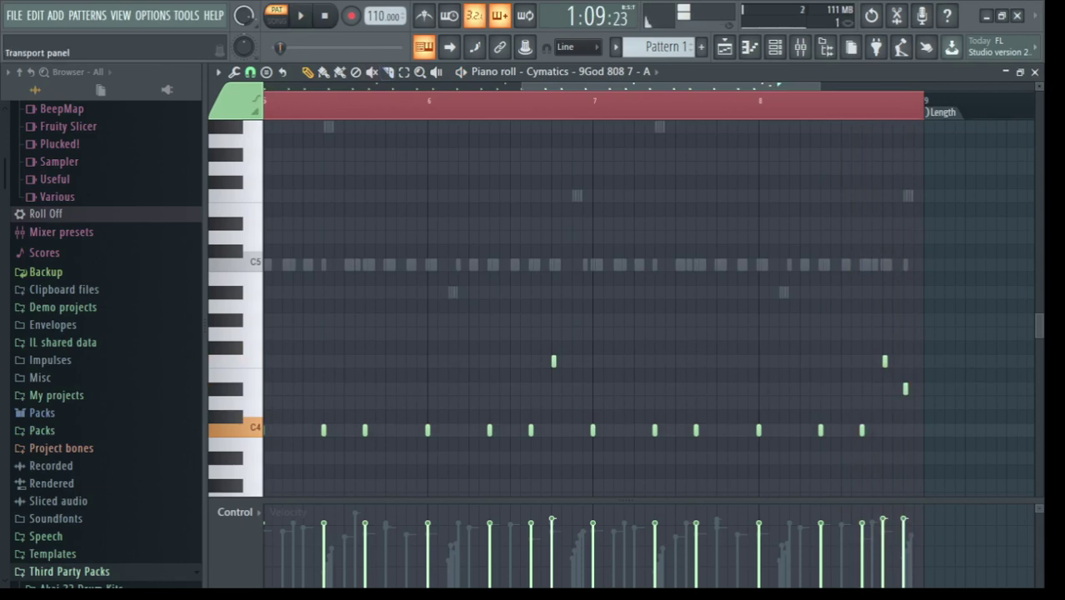
key(space)
click(376, 98)
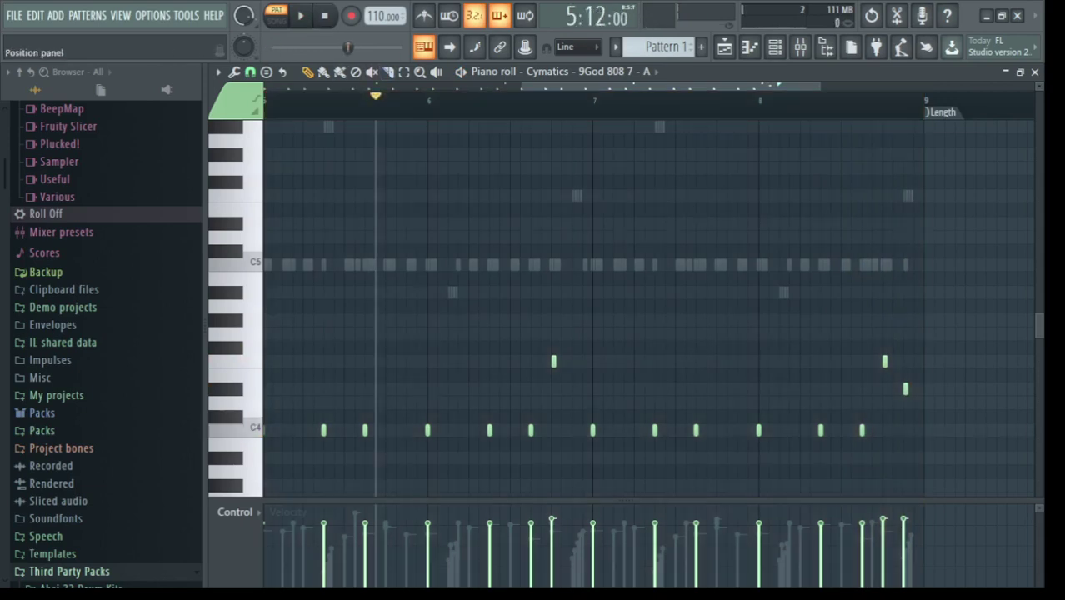
key(space)
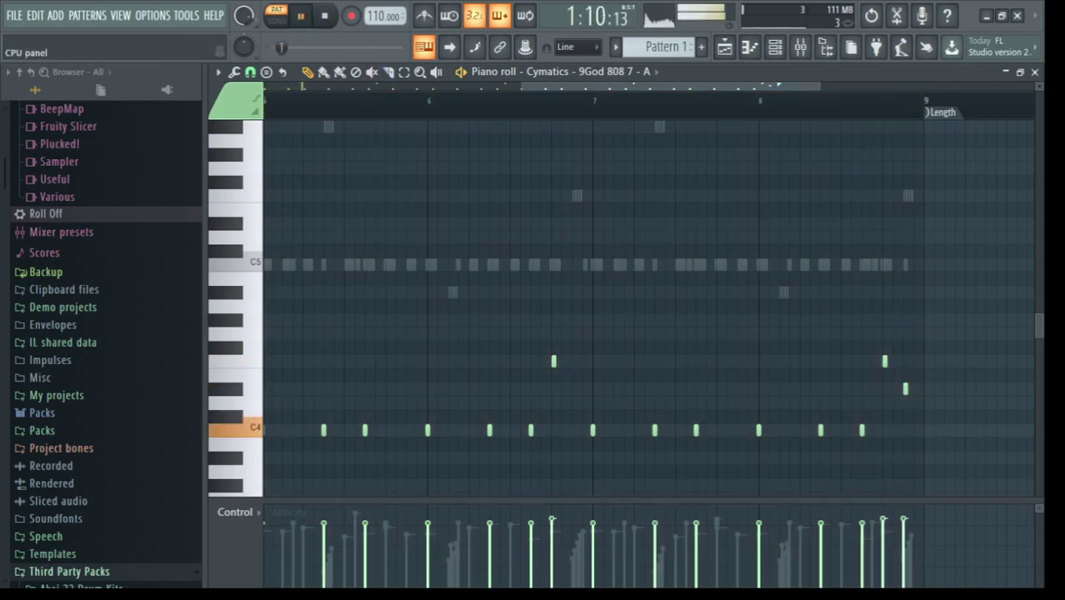
click(775, 47)
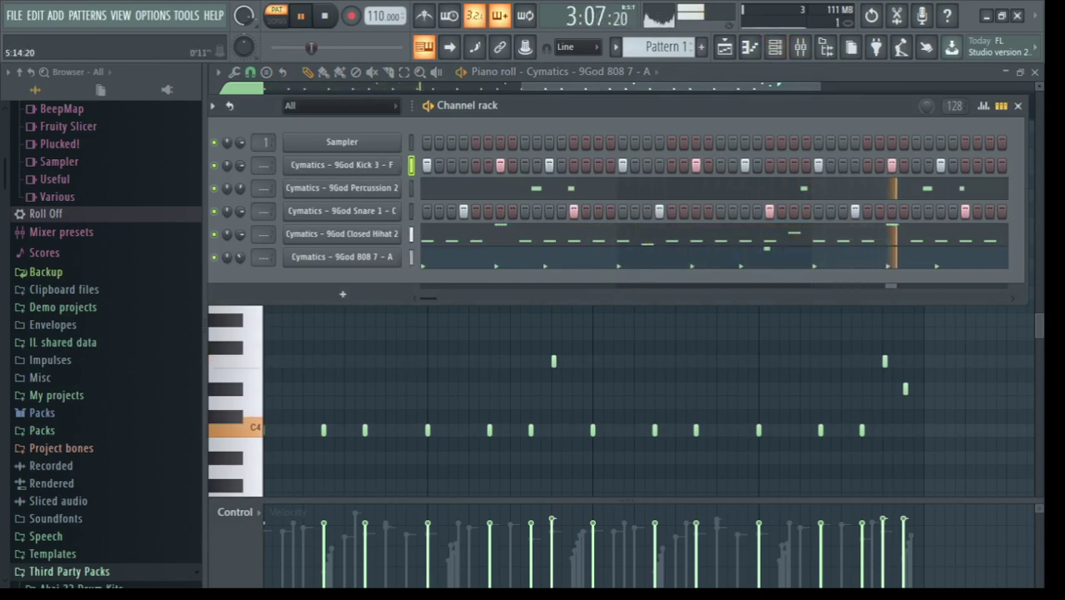
drag(311, 47, 354, 47)
key(space)
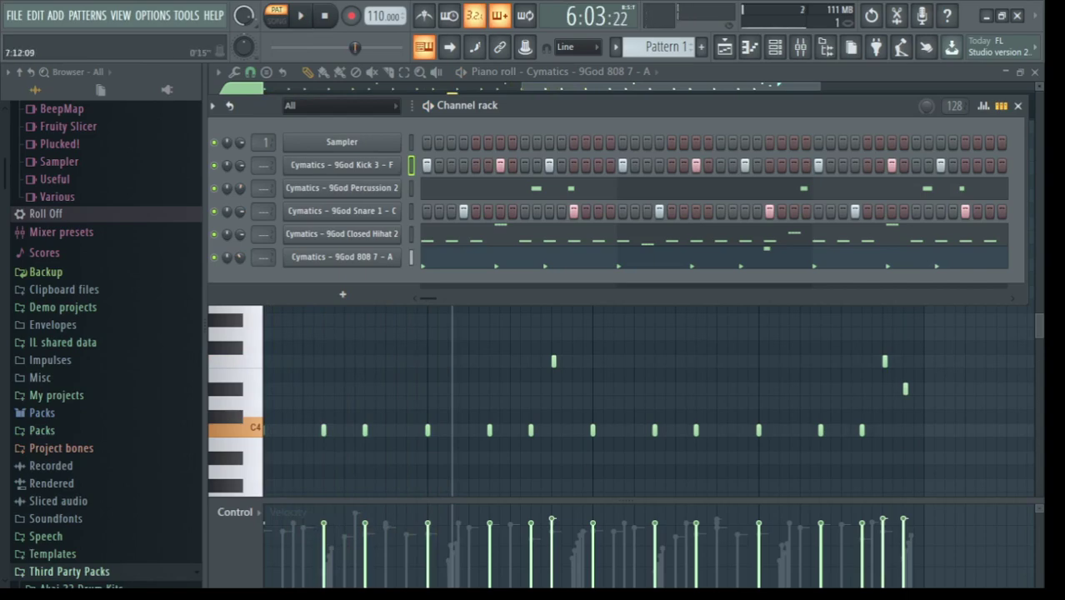
Step: Close the piano roll and mixer, reopen the channel rack on its own and play the pattern from the start
key(F6)
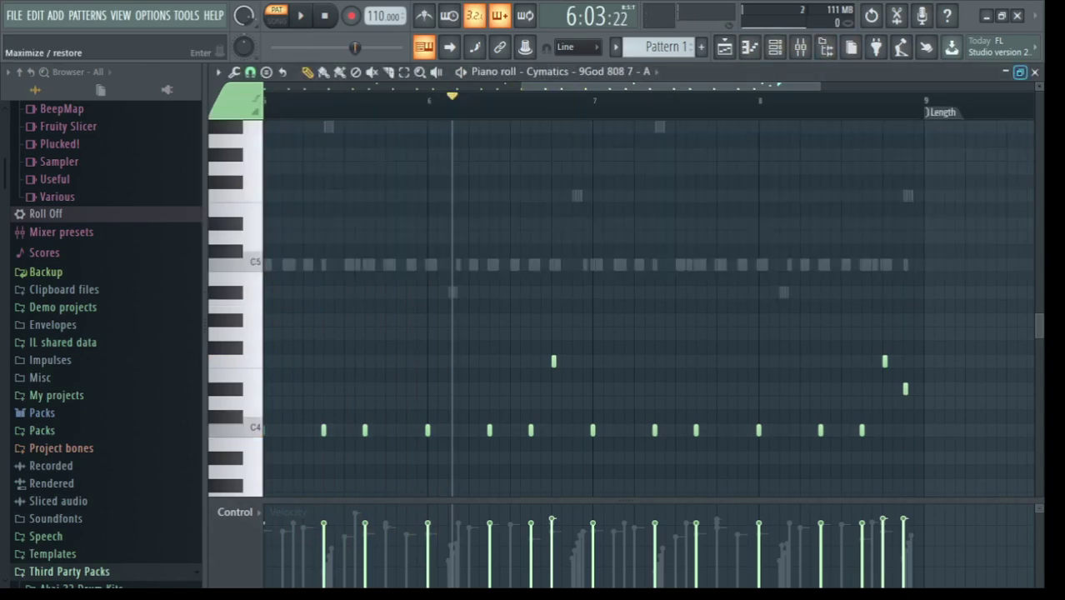
click(1036, 72)
click(1018, 106)
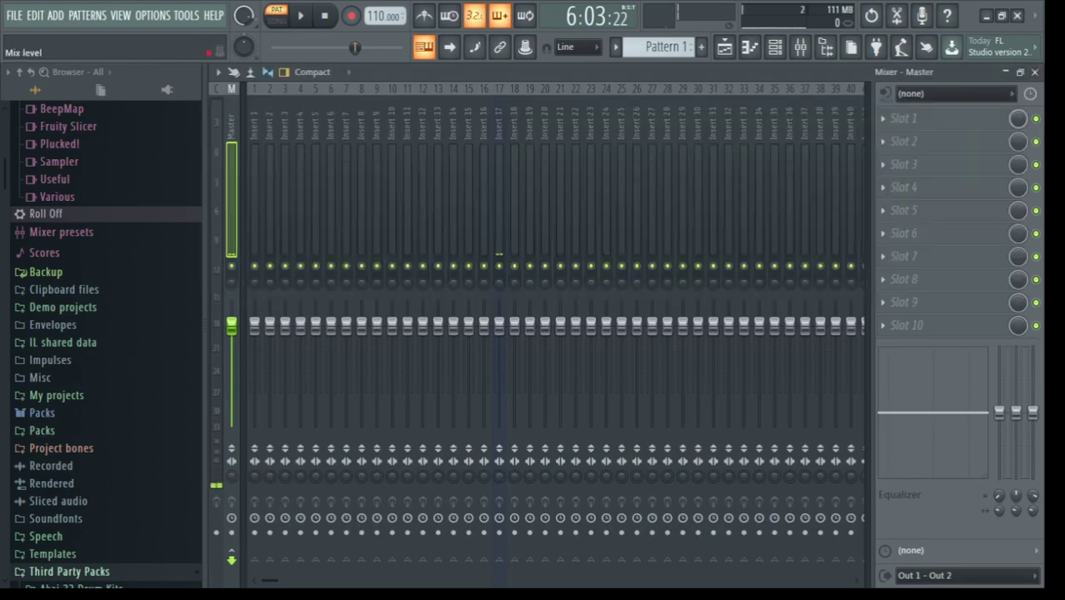
click(1035, 73)
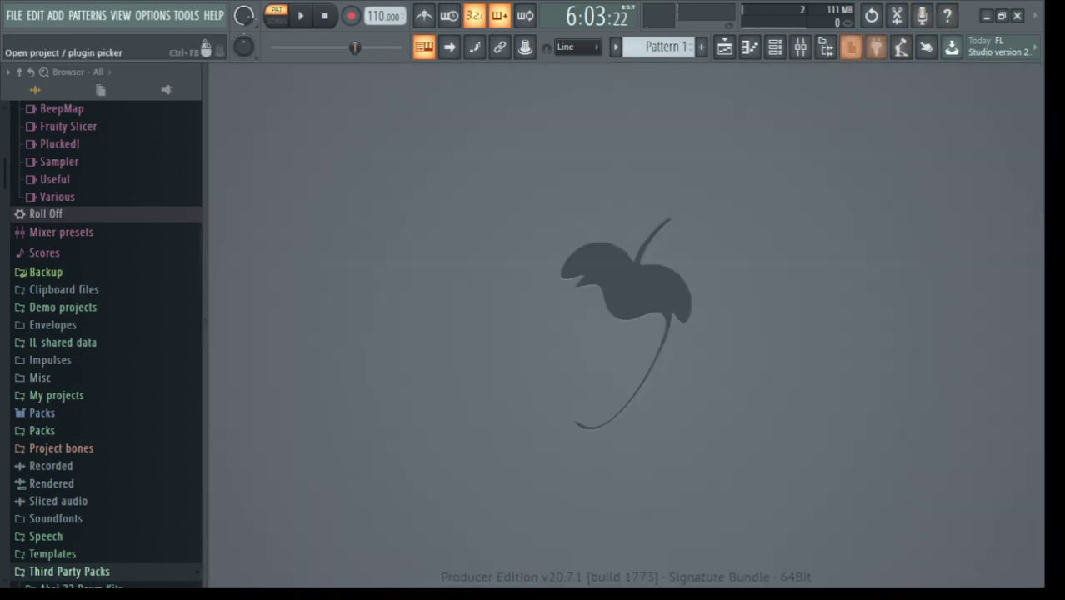
click(774, 48)
key(space)
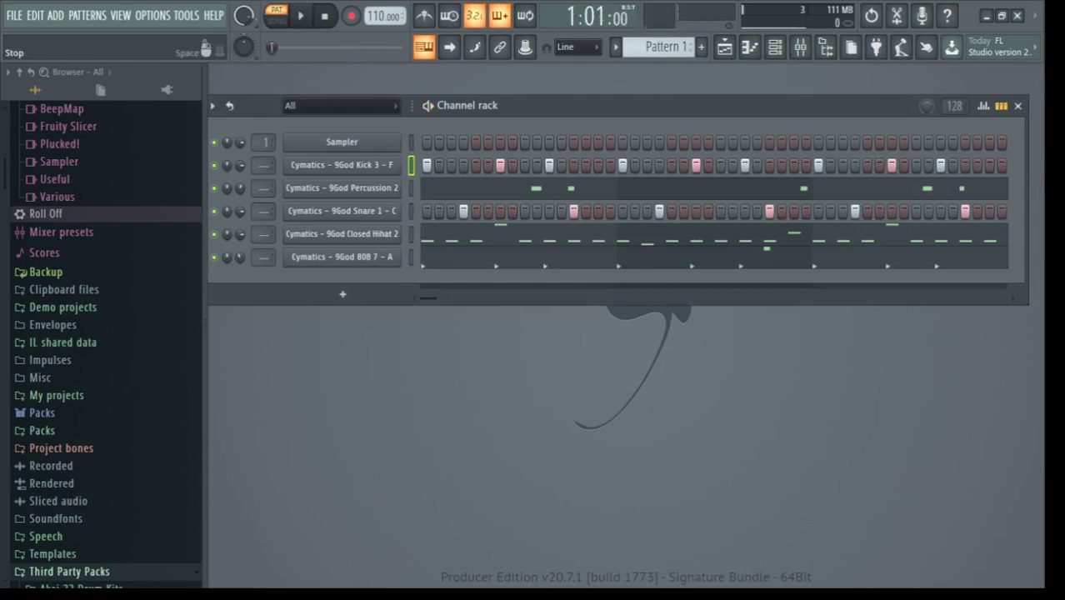
click(301, 15)
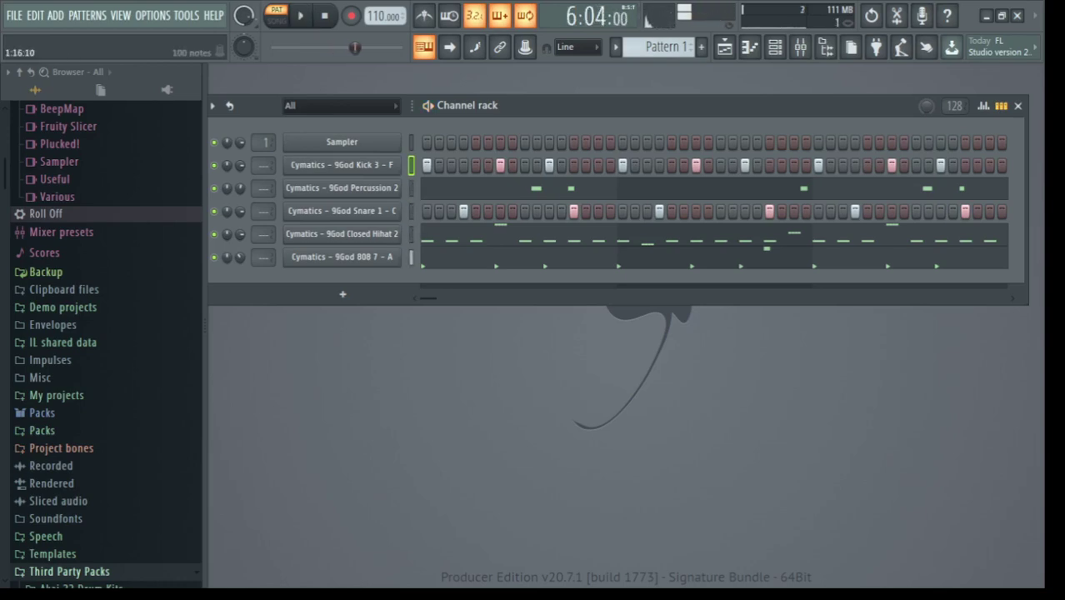
Step: Open the 808 channel's notes across all eight bars and play the pattern from bar 1
key(F7)
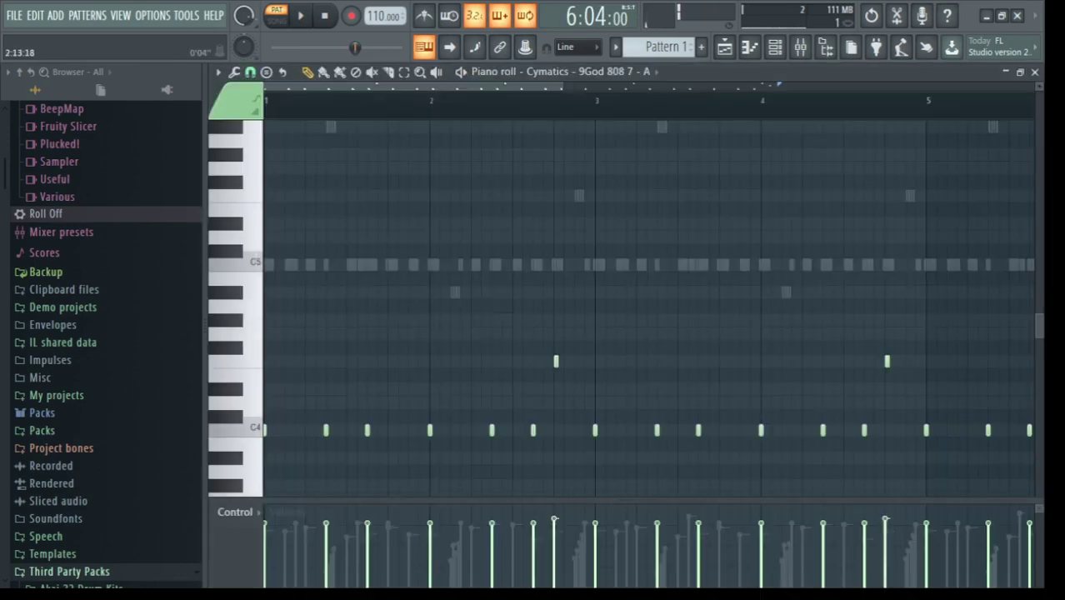
drag(563, 87, 979, 86)
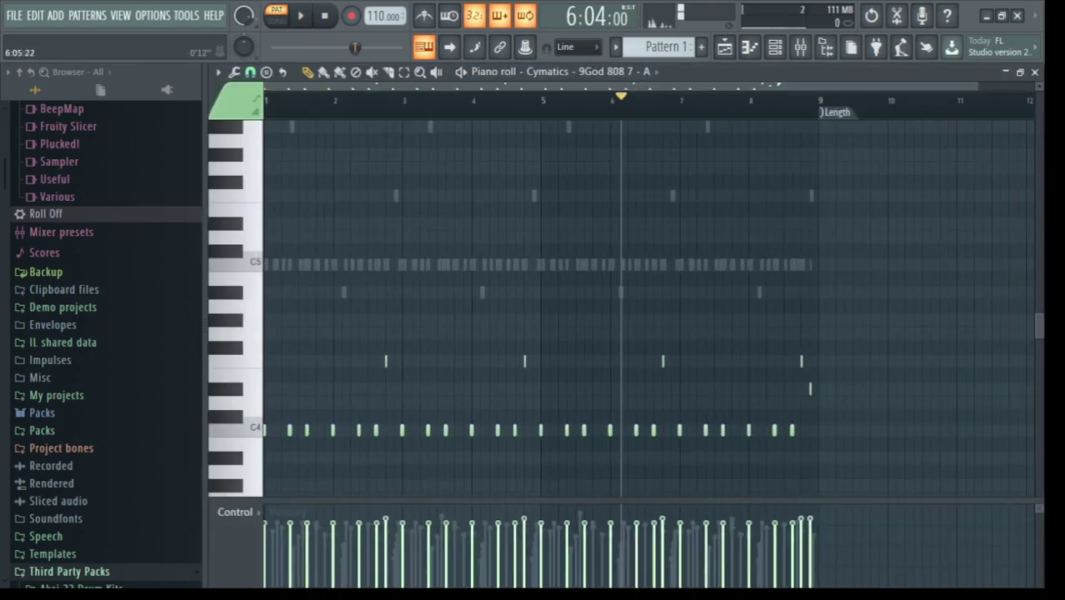
drag(622, 100, 265, 100)
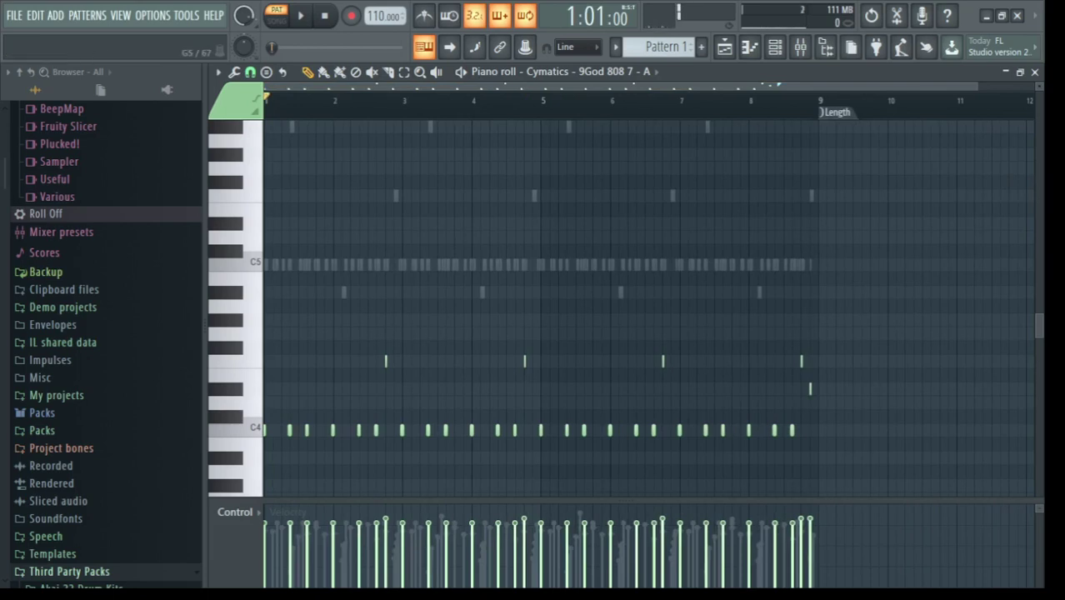
key(space)
key(space)
key(space)
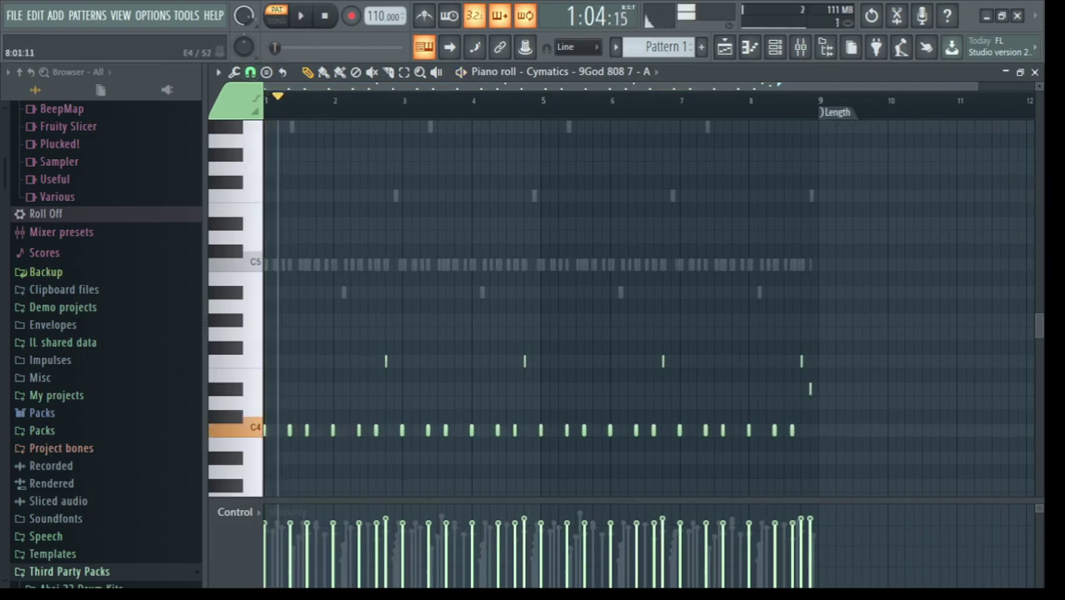
key(space)
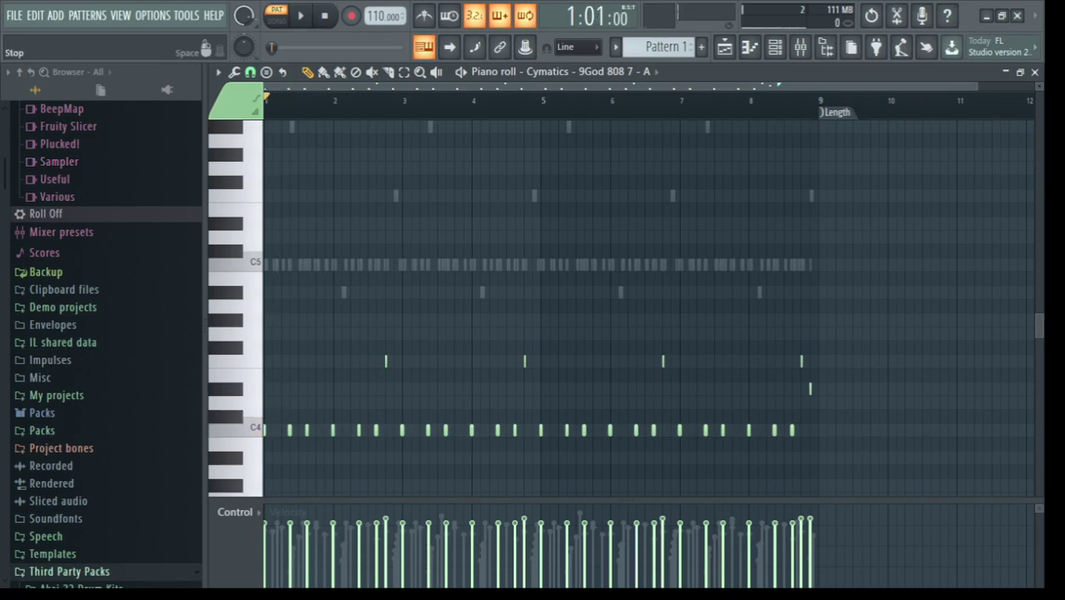
key(space)
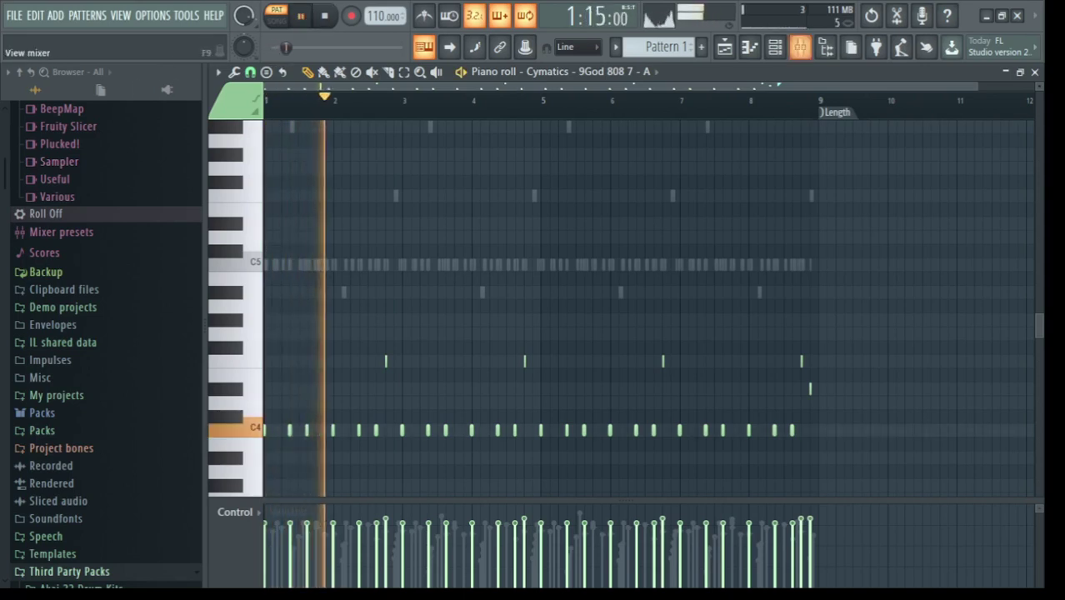
Step: Check the channel rack during playback, stop, and return the song position to bar 1 over the 808 notes
key(F6)
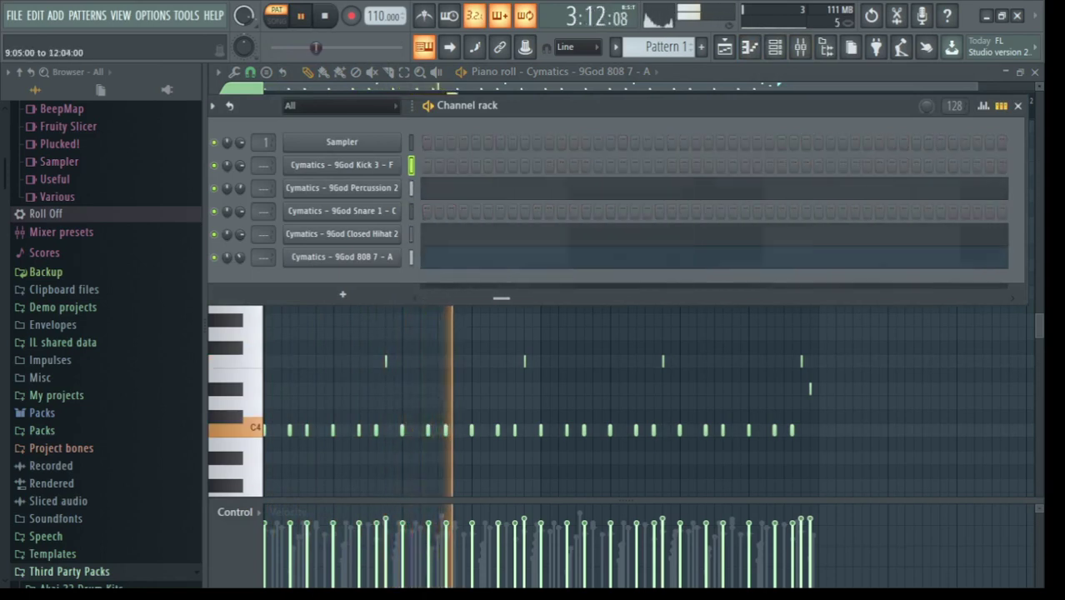
key(space)
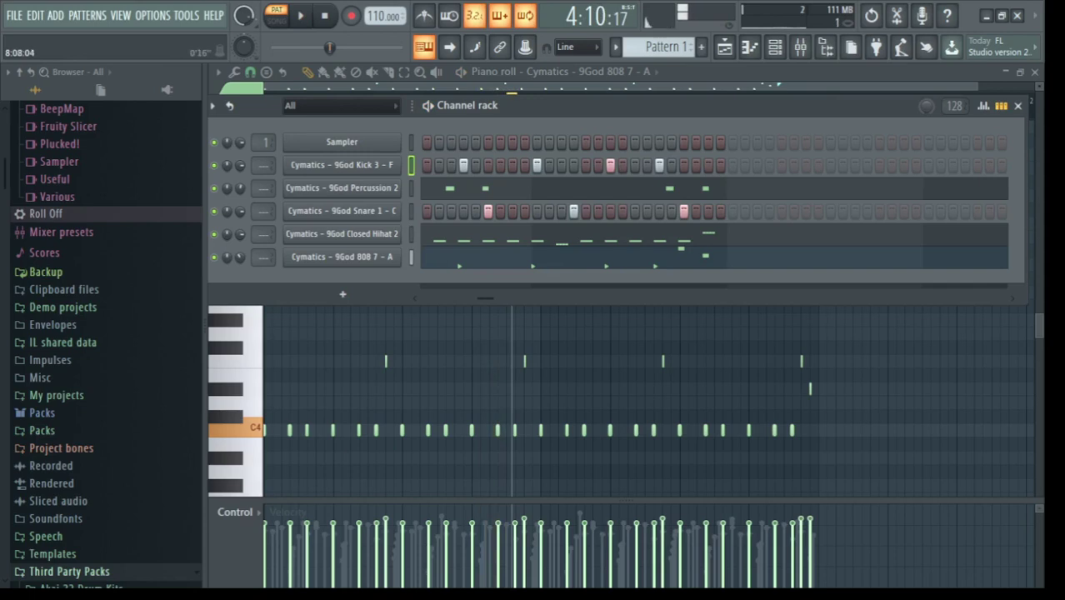
key(F6)
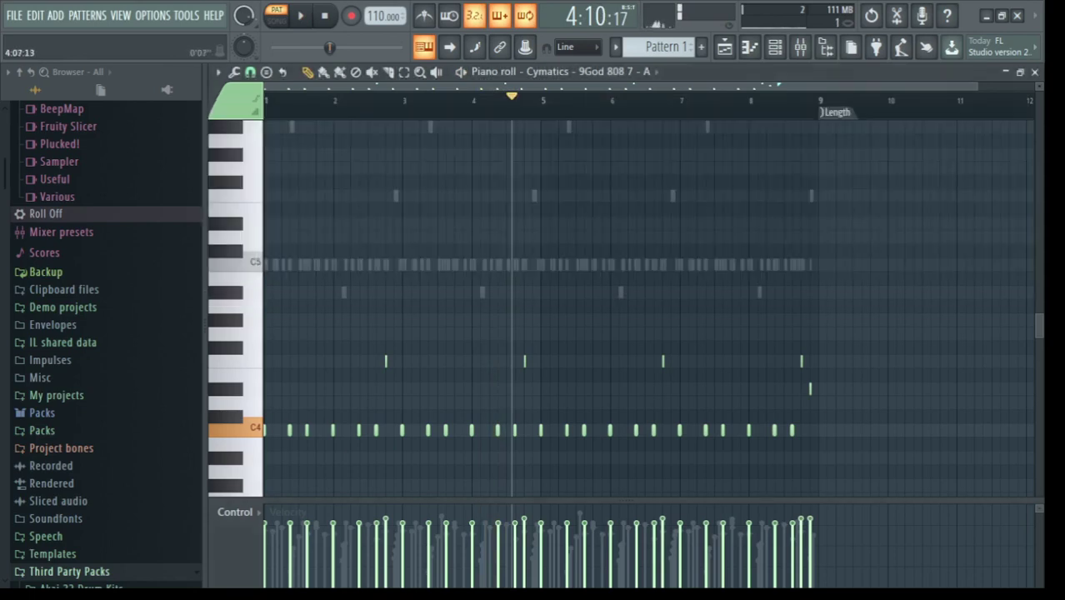
drag(330, 48, 334, 48)
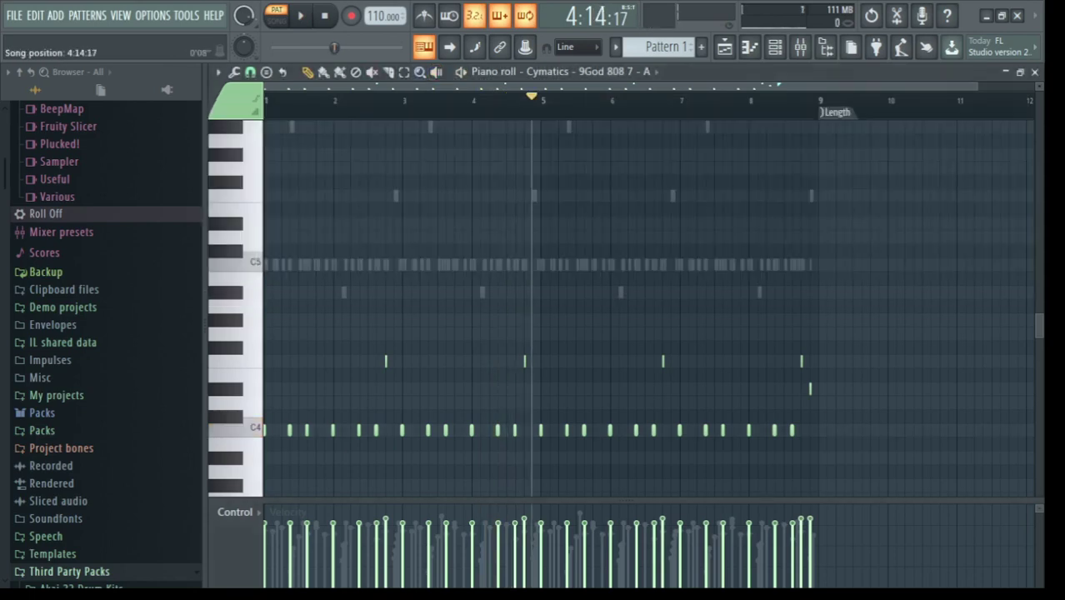
drag(333, 47, 267, 48)
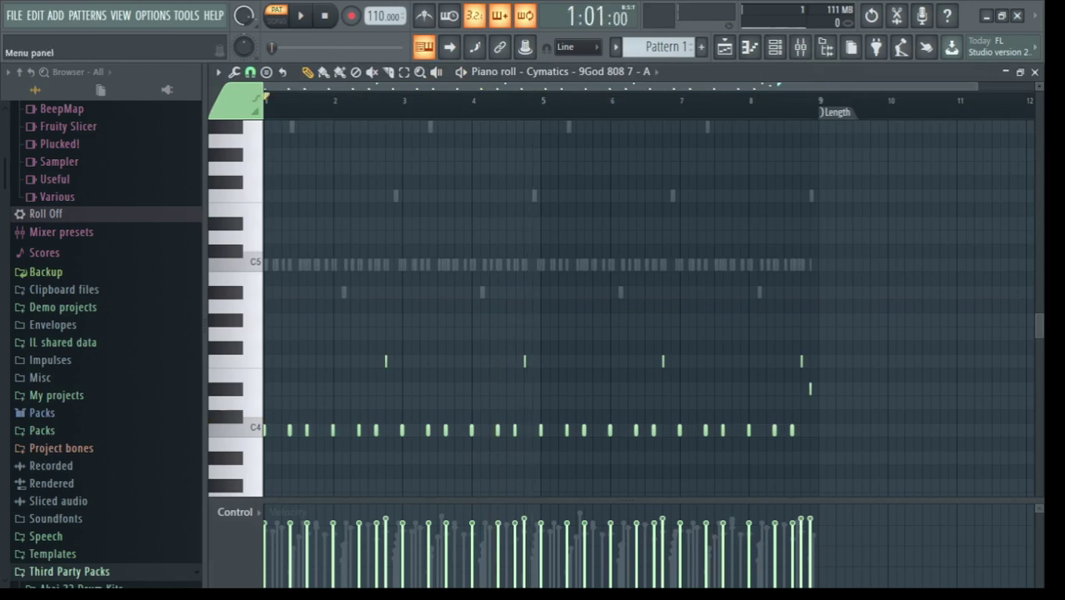
Step: Play the kick alone, bring in the snare, closed hi-hat and 808 channels, and leave the percussion channel muted
click(775, 47)
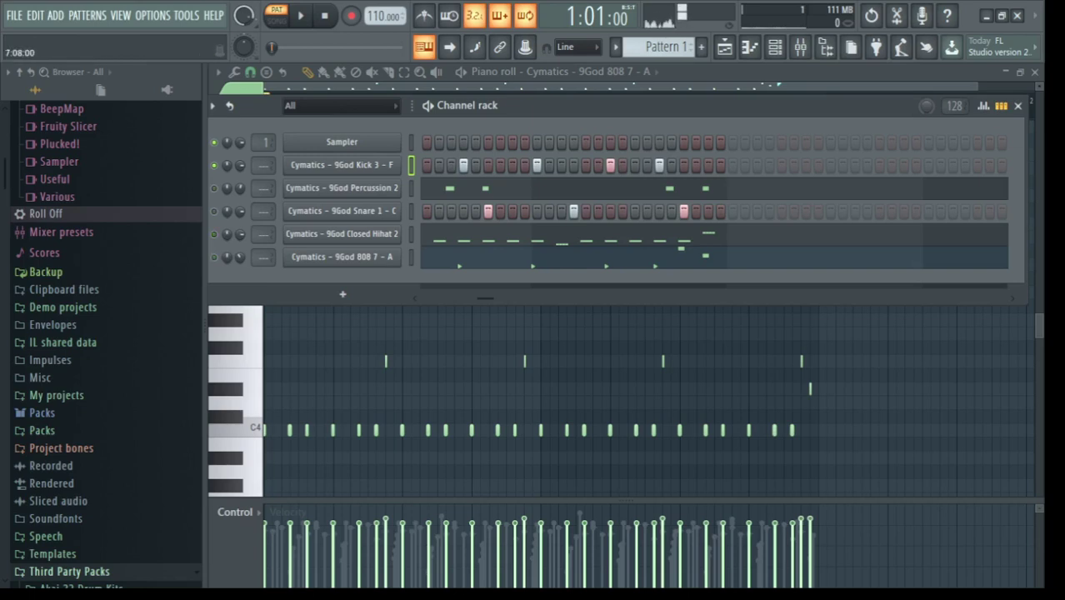
key(space)
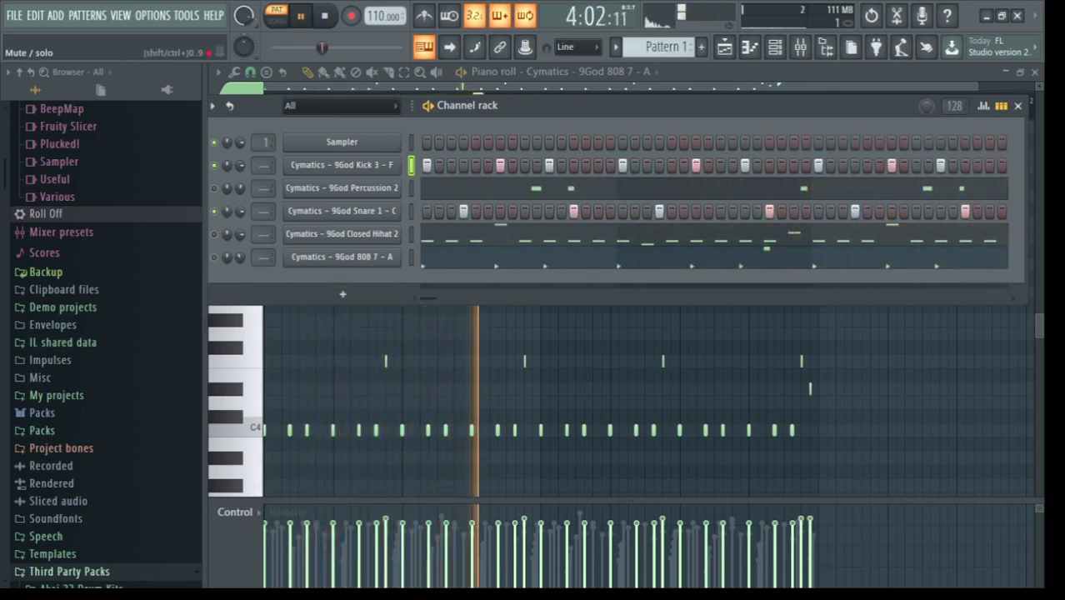
drag(241, 211, 241, 221)
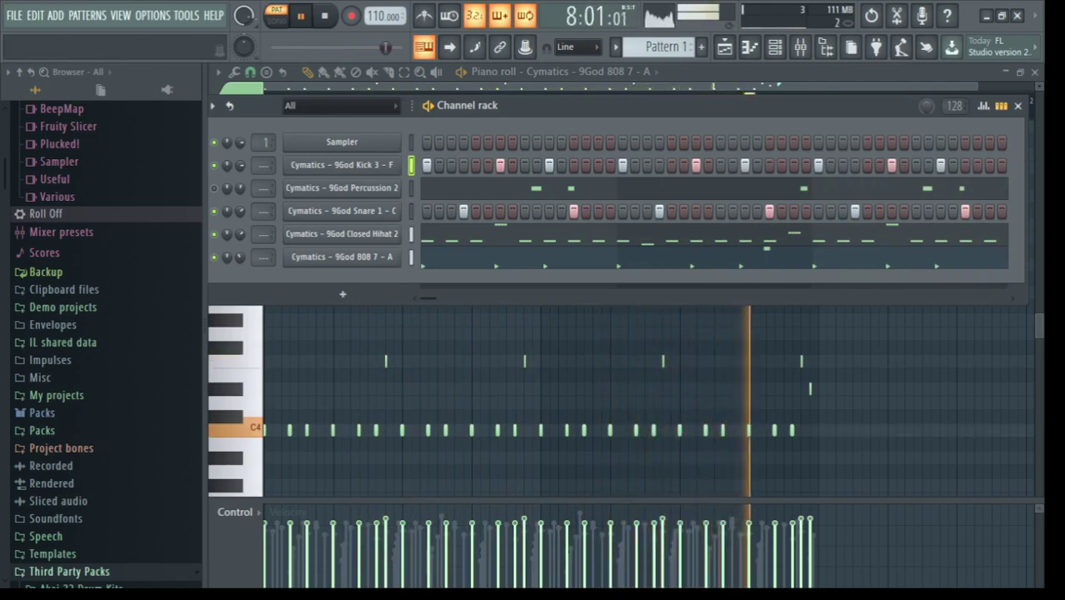
key(ctrl+space)
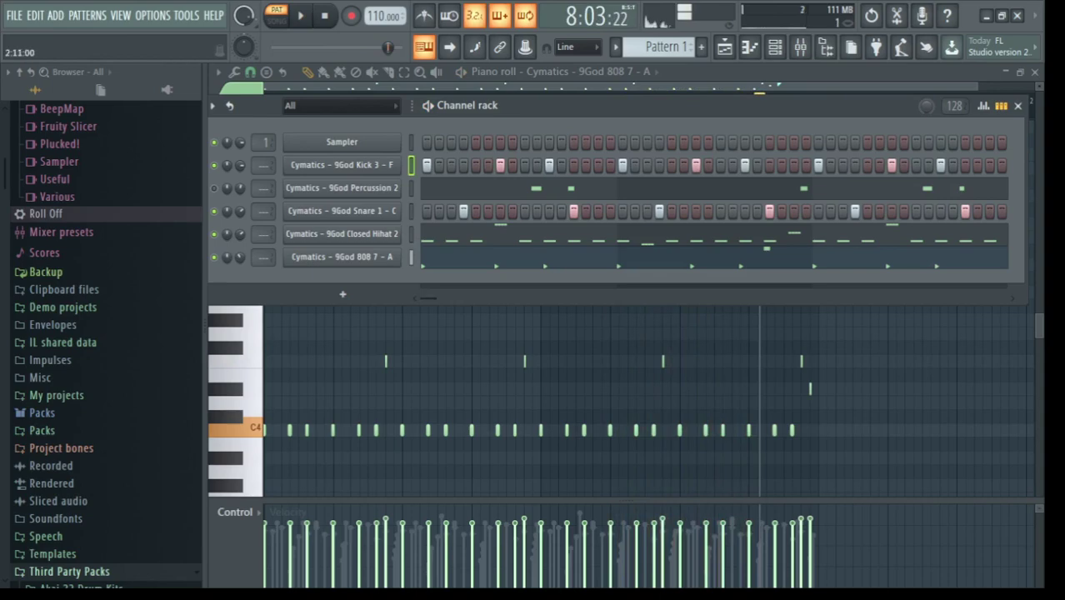
Step: Move the channel rack lower over the piano roll, reset playback to bar 1 and restore the program window to its smaller size
drag(534, 105, 559, 199)
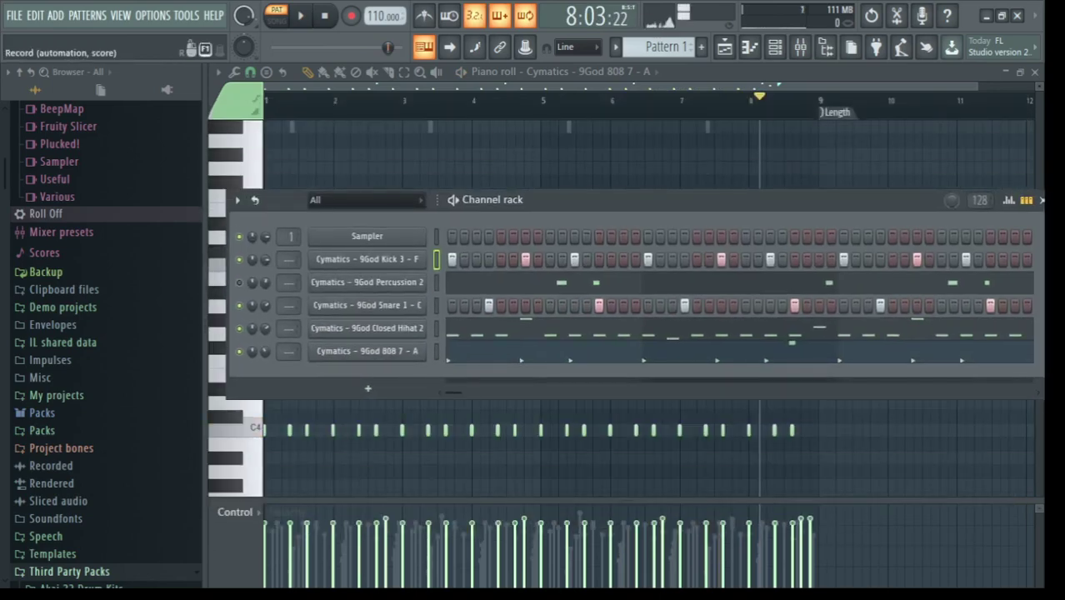
click(325, 16)
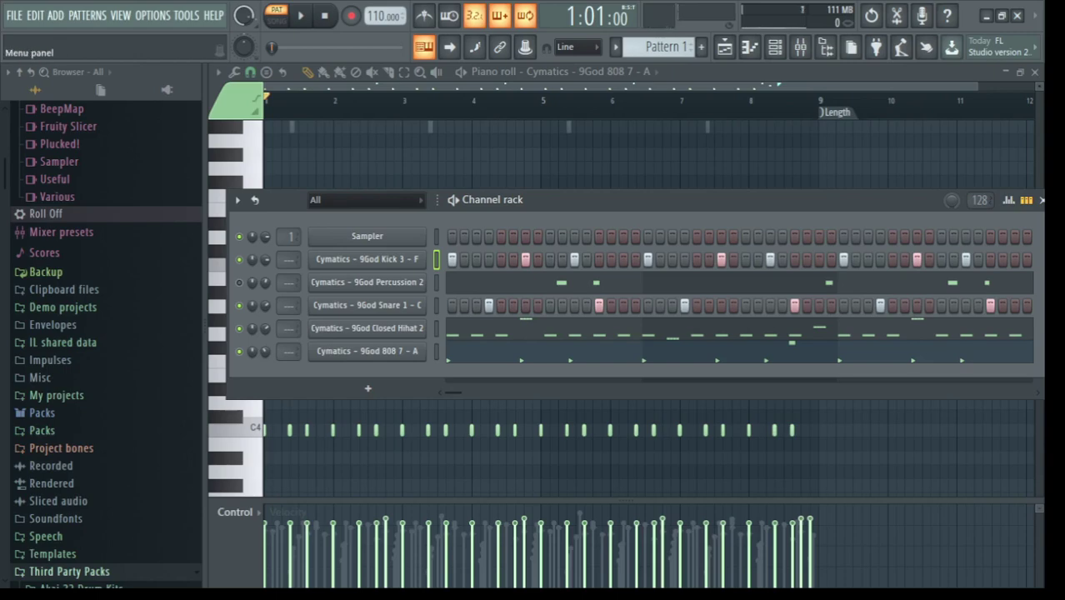
click(1002, 15)
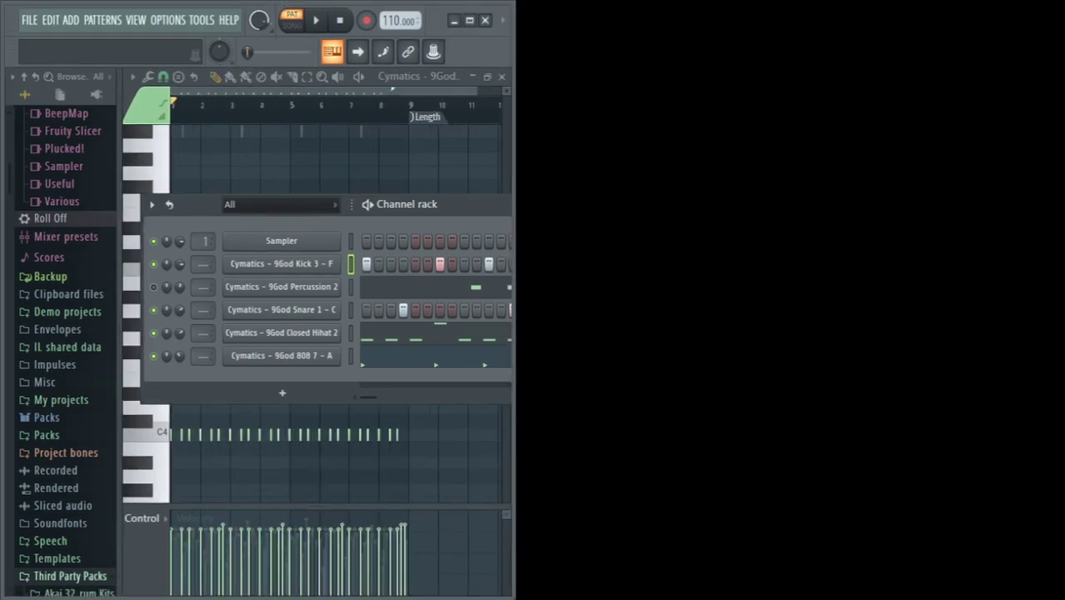